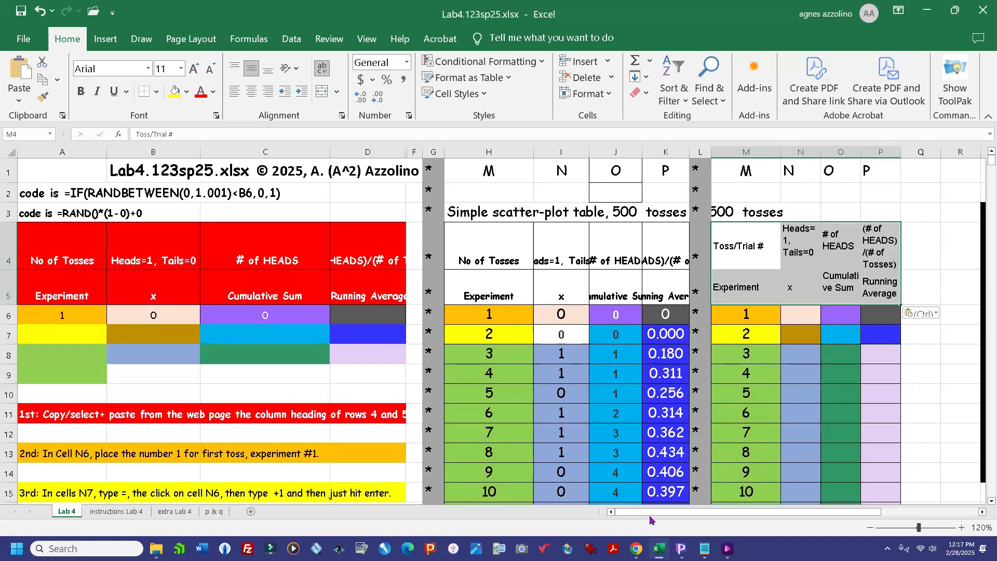
Step: Widen columns N, O and P so that each heading in rows 4 and 5 fits on one line
left_click_drag(652, 516, 667, 516)
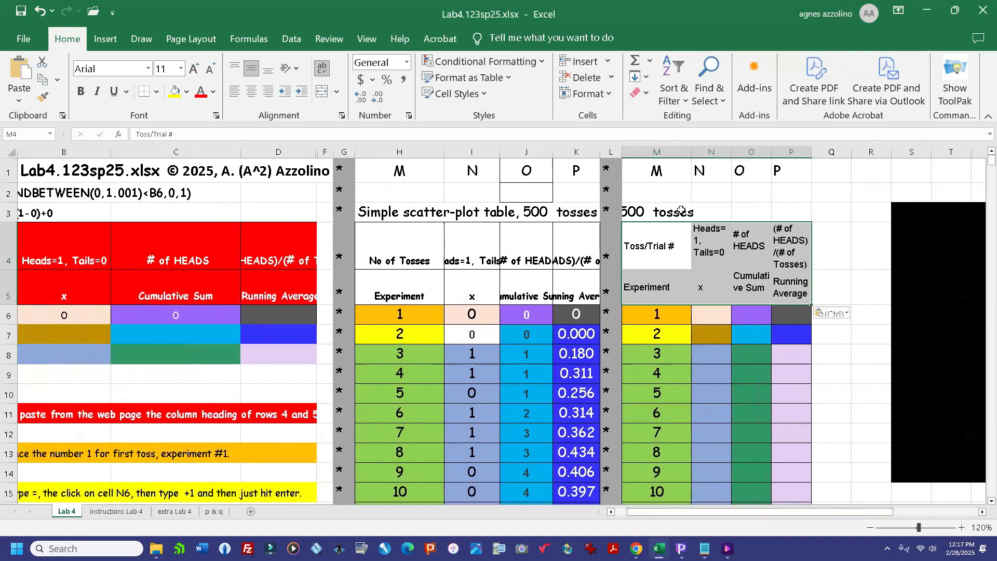
left_click_drag(691, 152, 878, 152)
left_click_drag(770, 521, 795, 521)
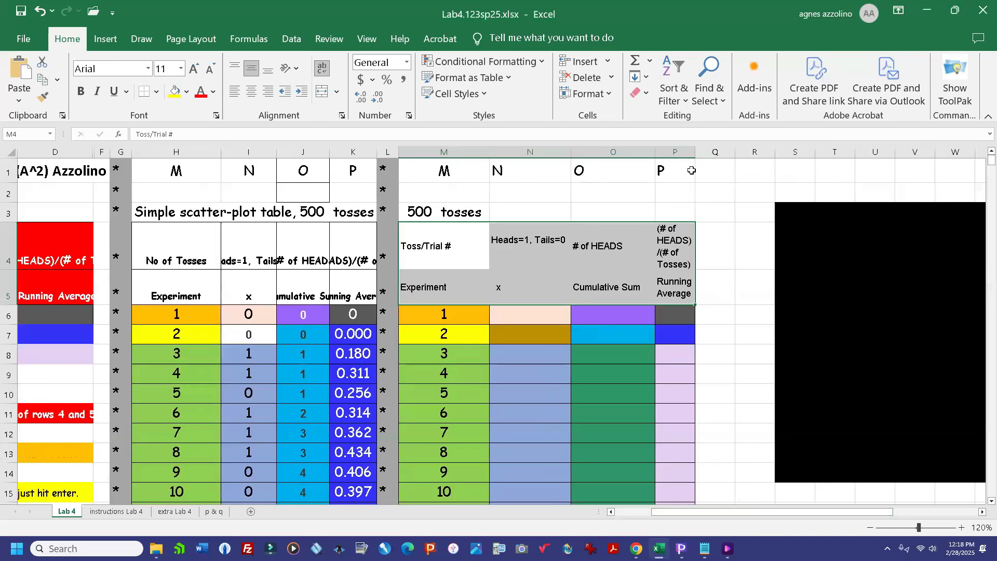
left_click_drag(695, 151, 783, 157)
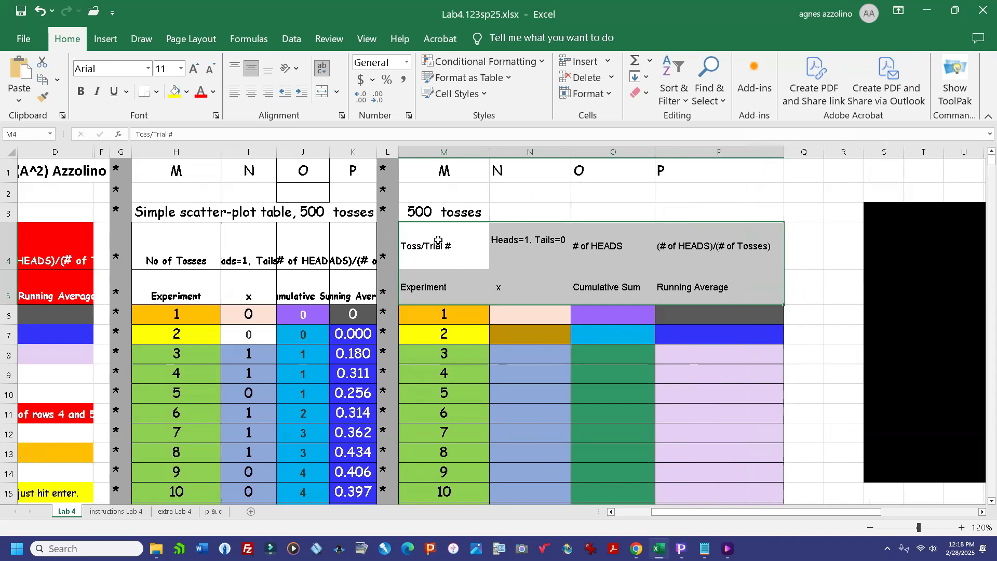
Step: Apply borders to all the pasted heading cells in M4:P5
left_click_drag(413, 241, 719, 293)
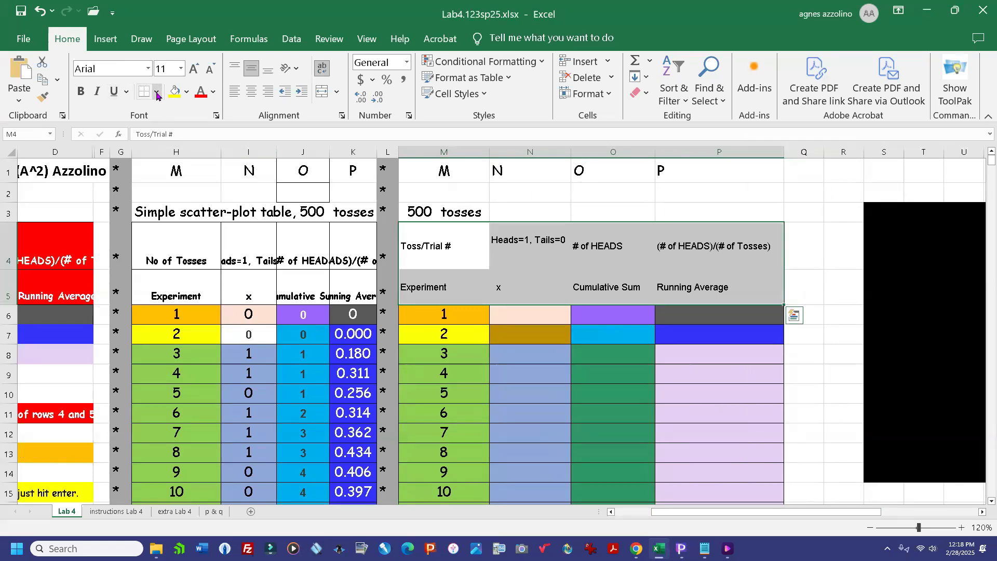
left_click(156, 91)
left_click(147, 227)
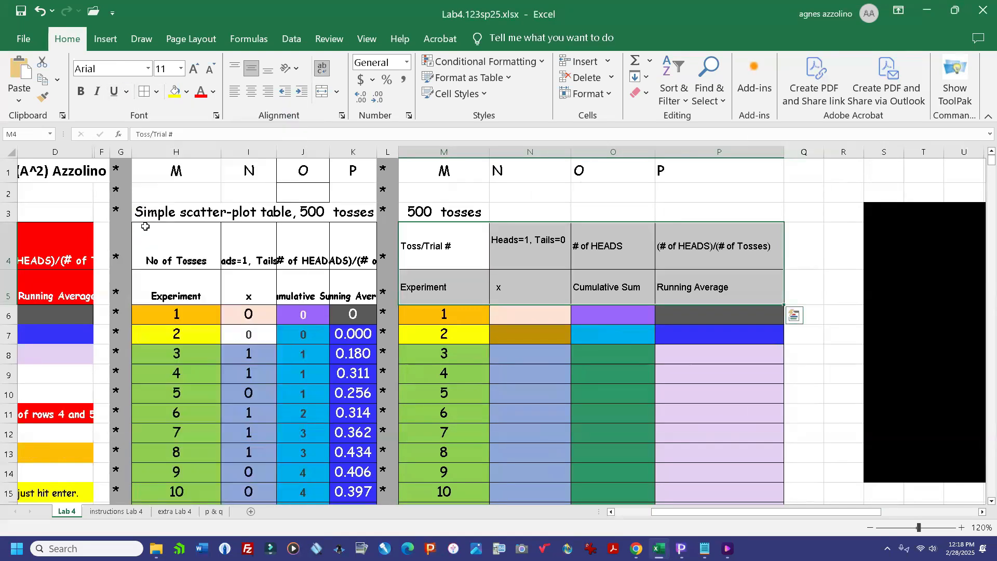
left_click(814, 199)
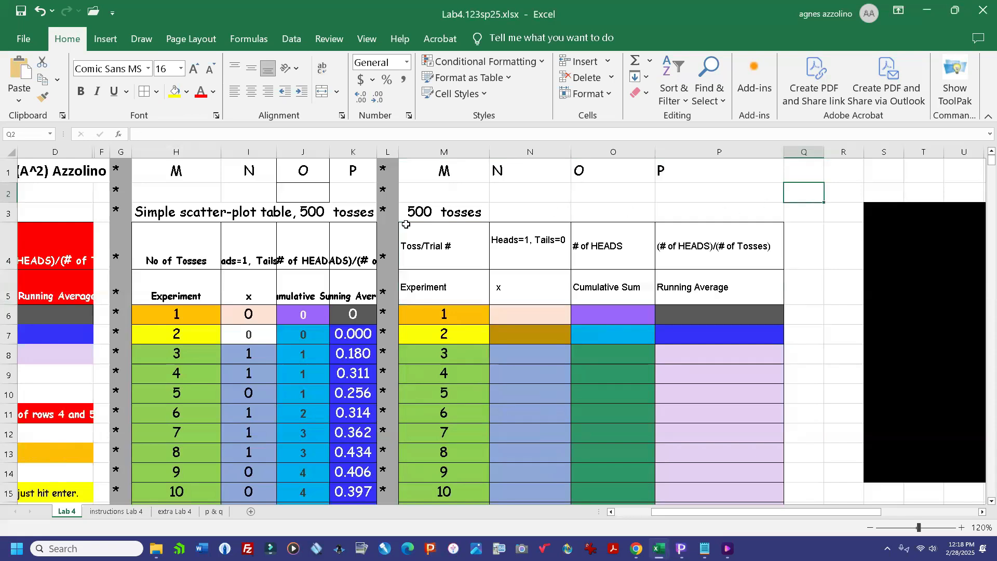
Step: Reduce the height of row 4 and center the headings in M4:P5 horizontally
left_click_drag(11, 268, 5, 244)
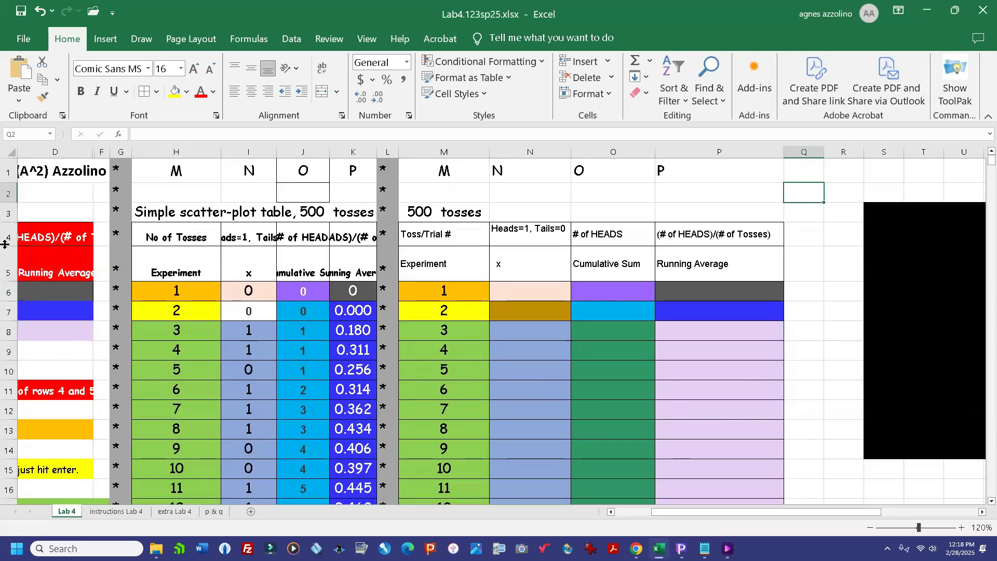
left_click_drag(410, 235, 723, 263)
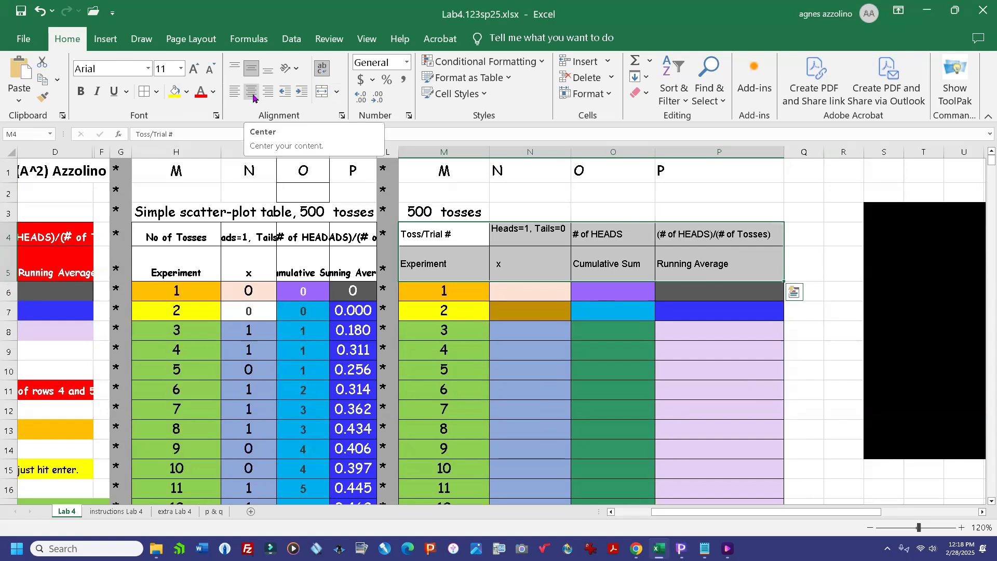
left_click(252, 71)
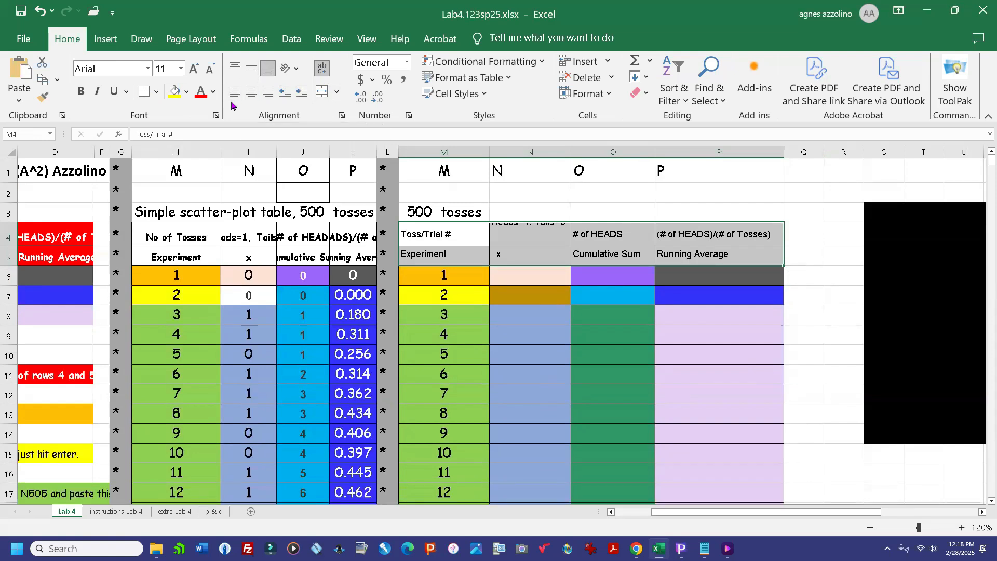
left_click(248, 94)
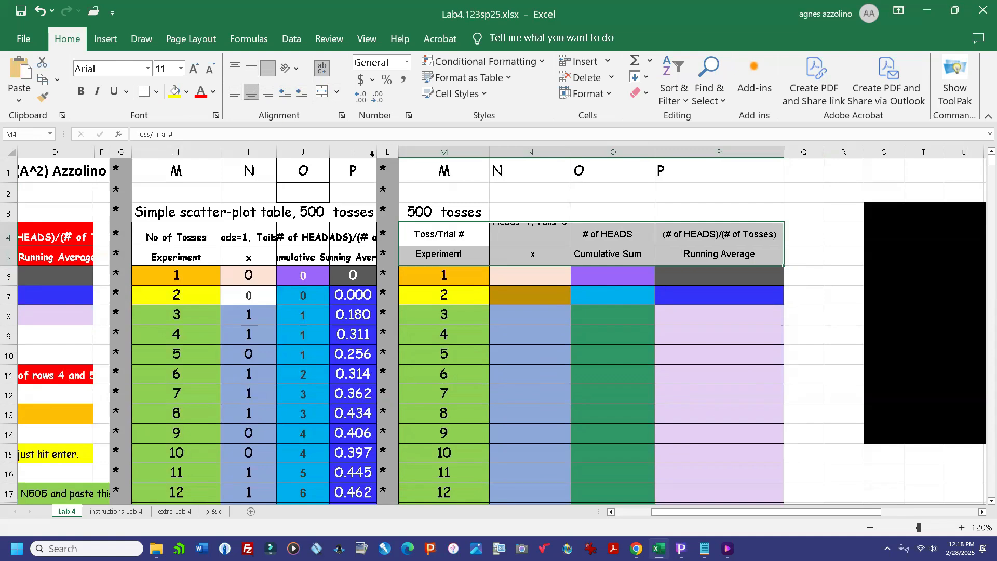
Step: Middle-align the Heads=1, Tails=0 heading in N4 and widen column N slightly so it fits on one line
left_click(530, 237)
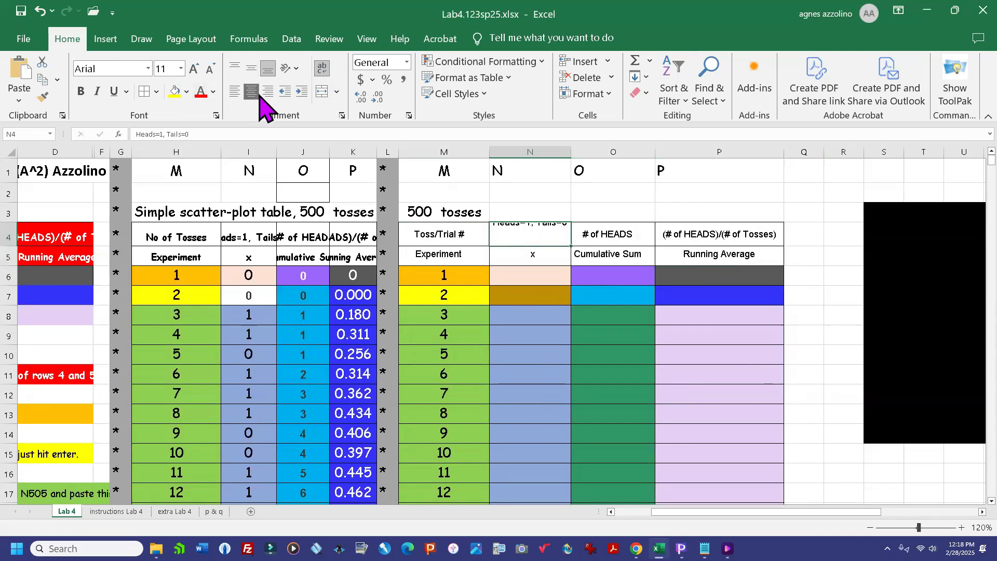
left_click(250, 70)
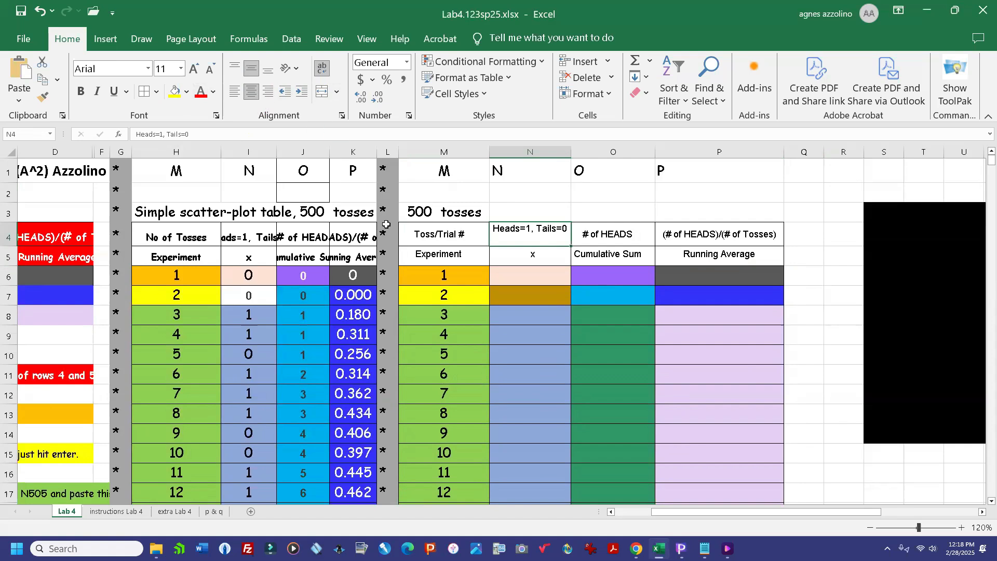
left_click(621, 210)
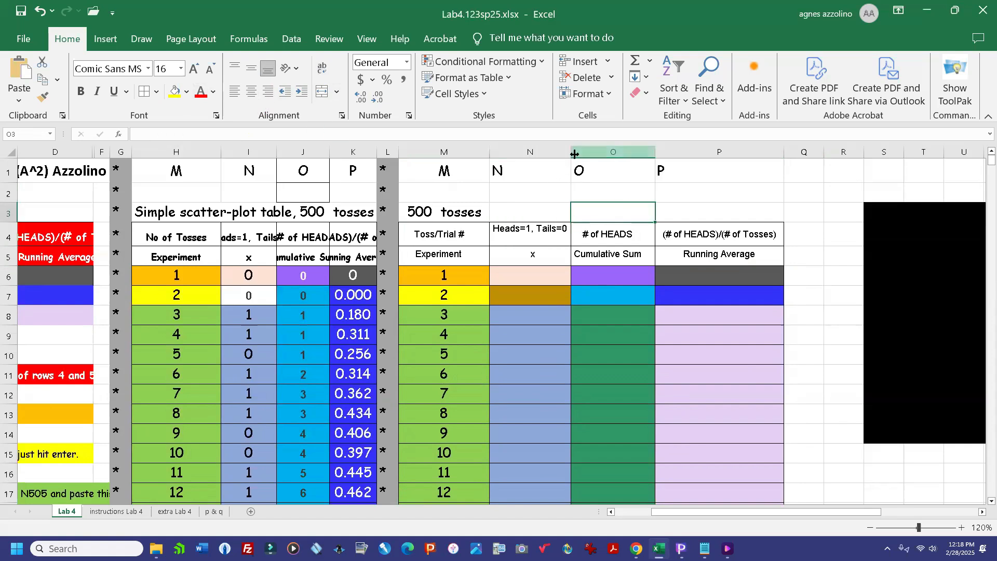
left_click_drag(571, 152, 583, 152)
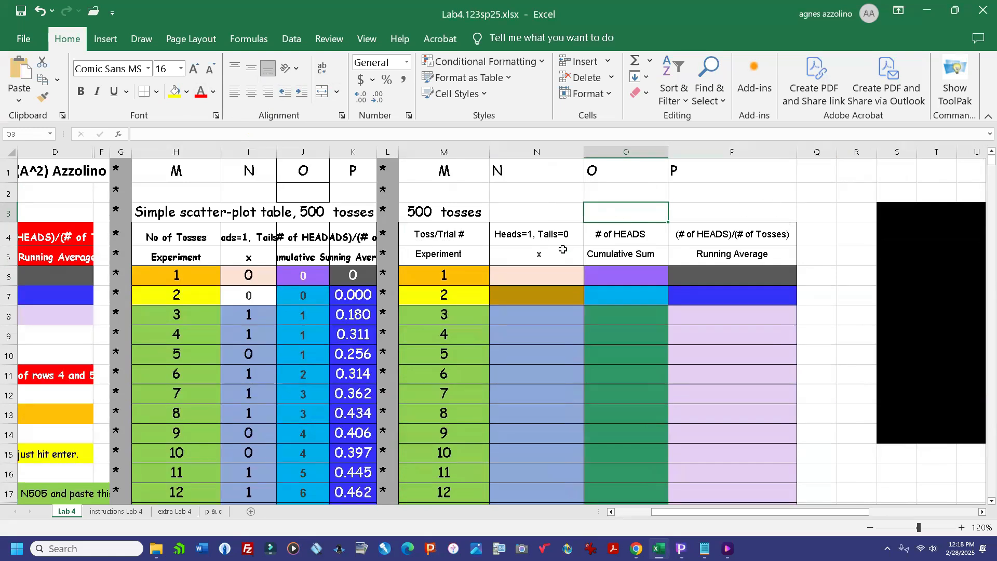
Step: Review the lab instructions on the sheet and on the Lab 4 web page in Chrome, ending back in the Excel workbook
left_click_drag(655, 512, 619, 512)
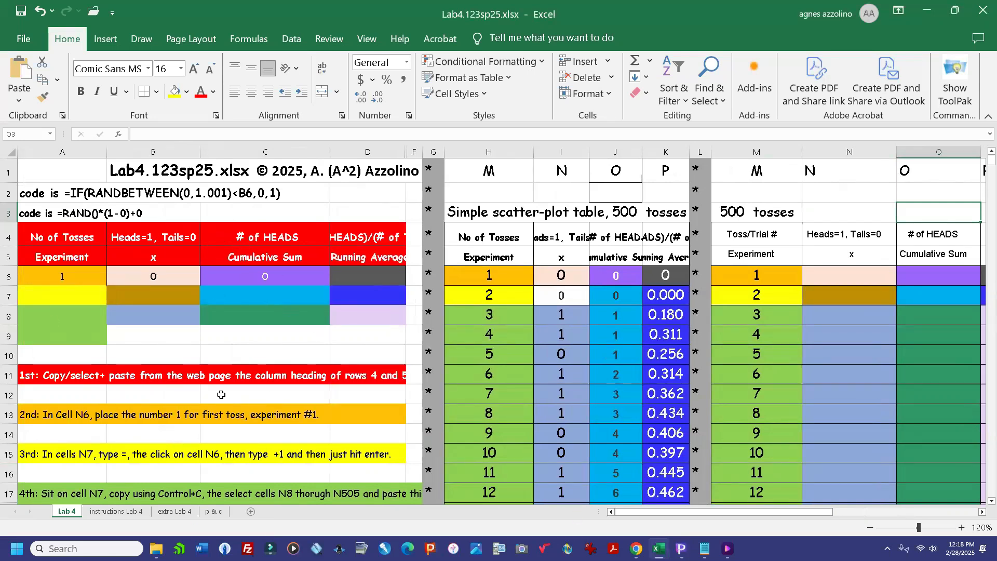
left_click_drag(635, 513, 670, 529)
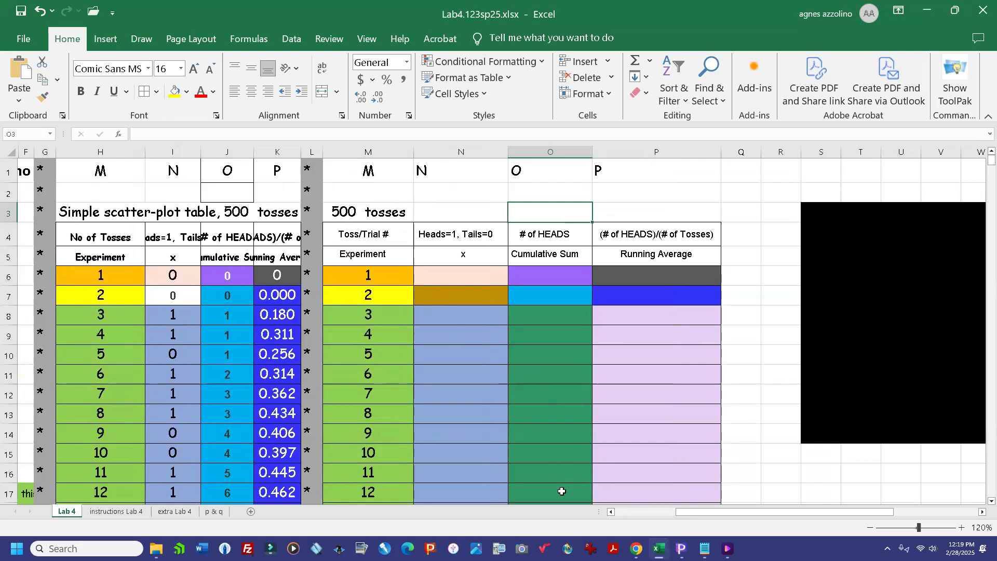
left_click(636, 548)
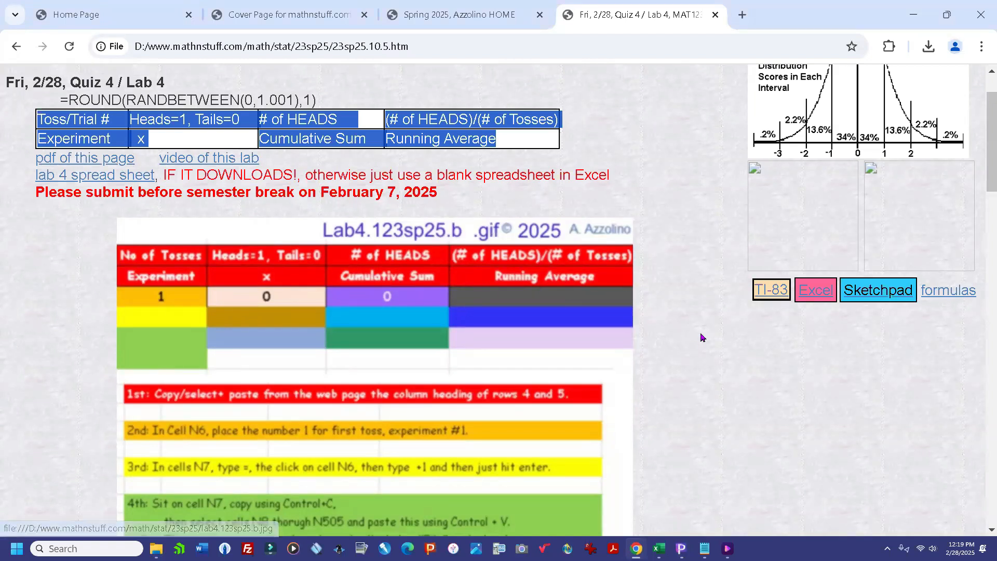
scroll(699, 347, "down", 1)
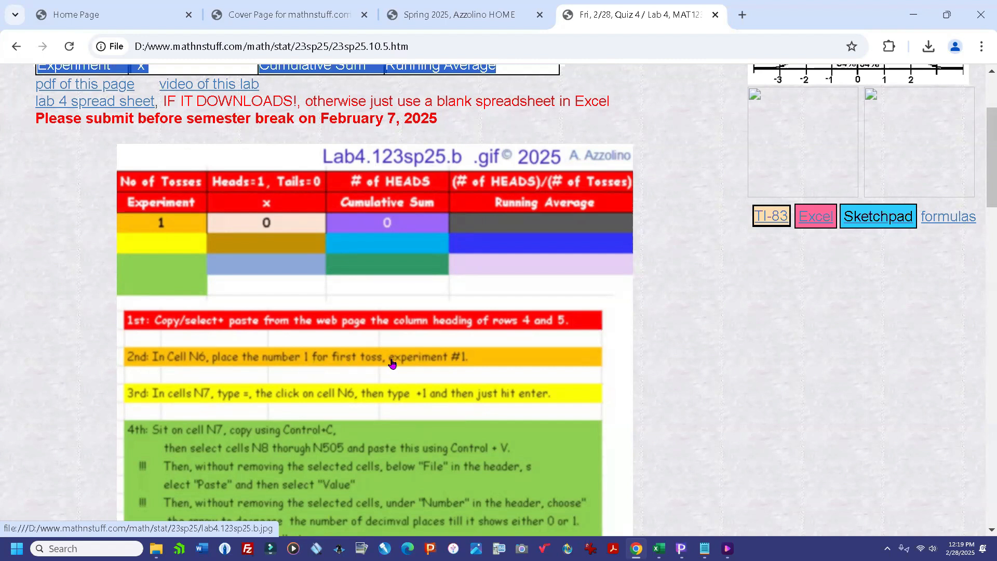
mouse_move(636, 549)
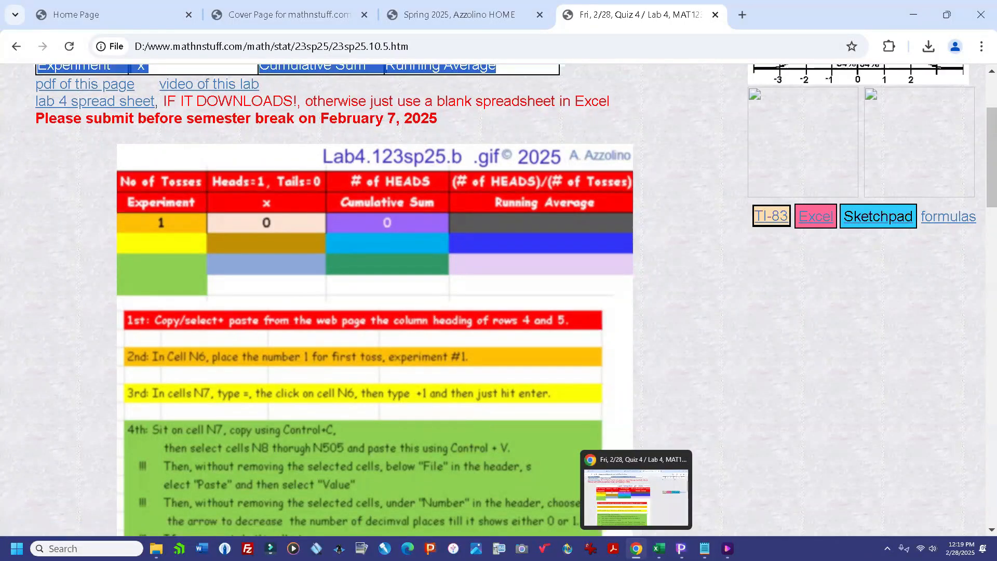
left_click(659, 548)
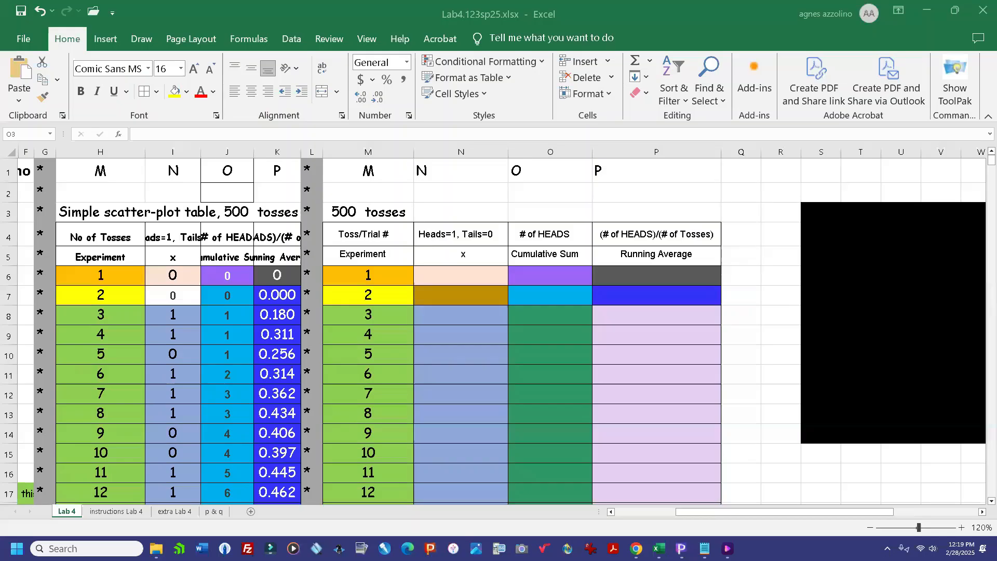
Step: Inspect the first toss numbers in M6, M7 and H7 and compare them with the Lab 4 instructions in Chrome
left_click(378, 274)
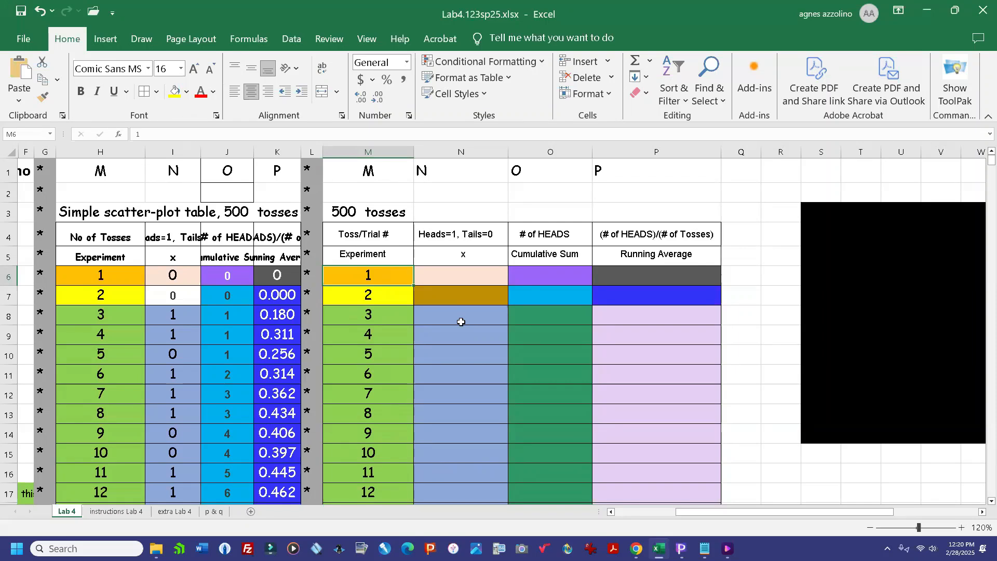
left_click(383, 294)
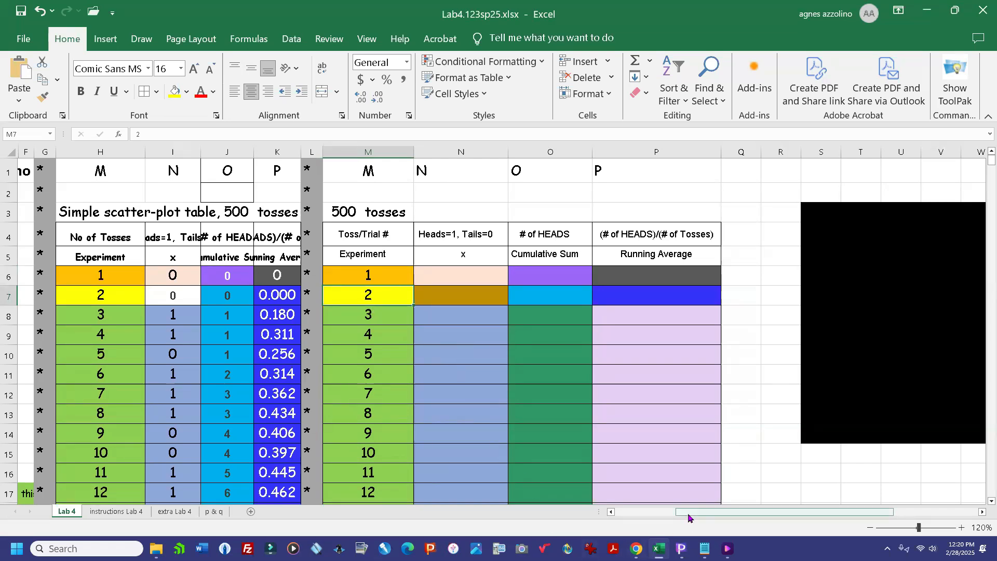
left_click(636, 548)
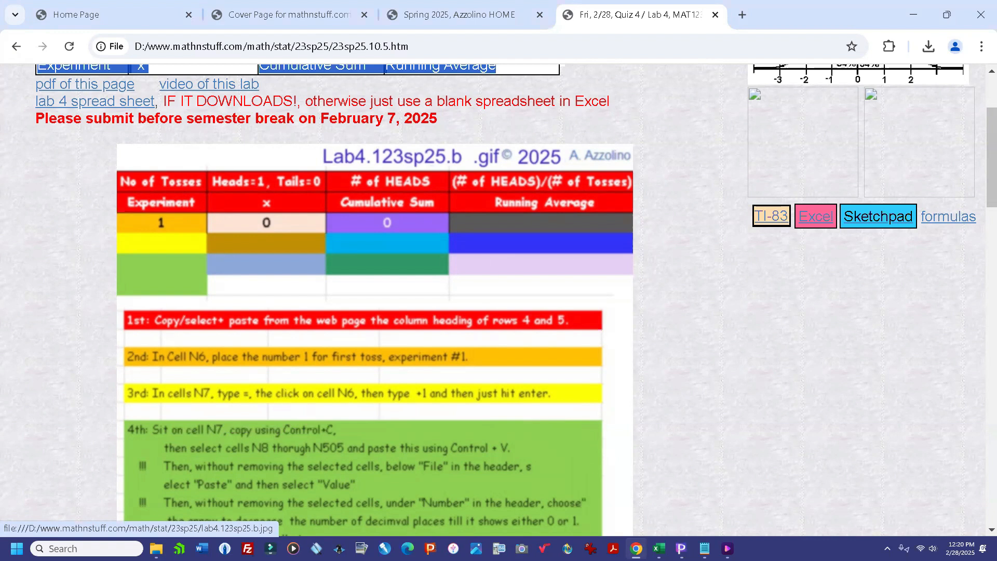
mouse_move(637, 549)
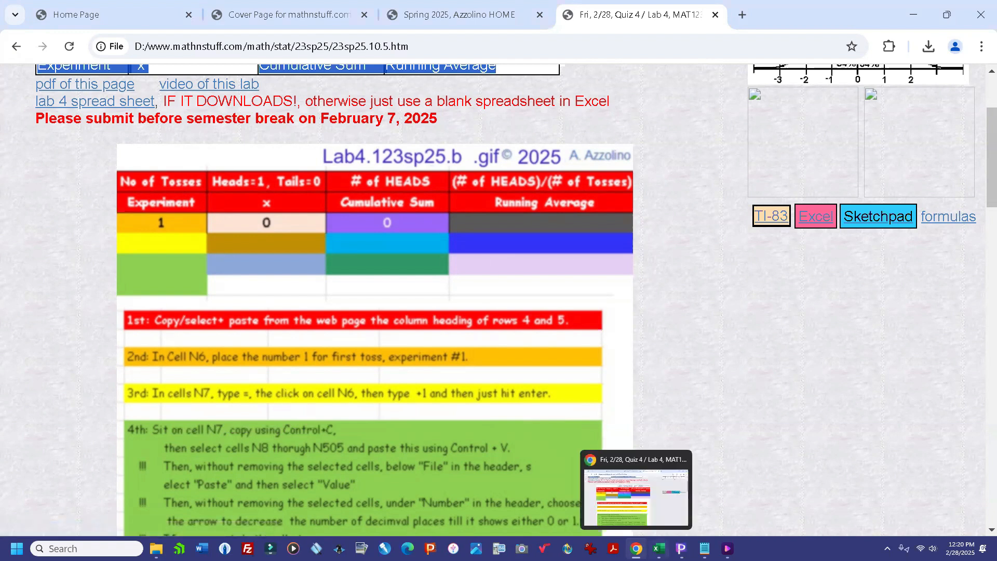
left_click(658, 548)
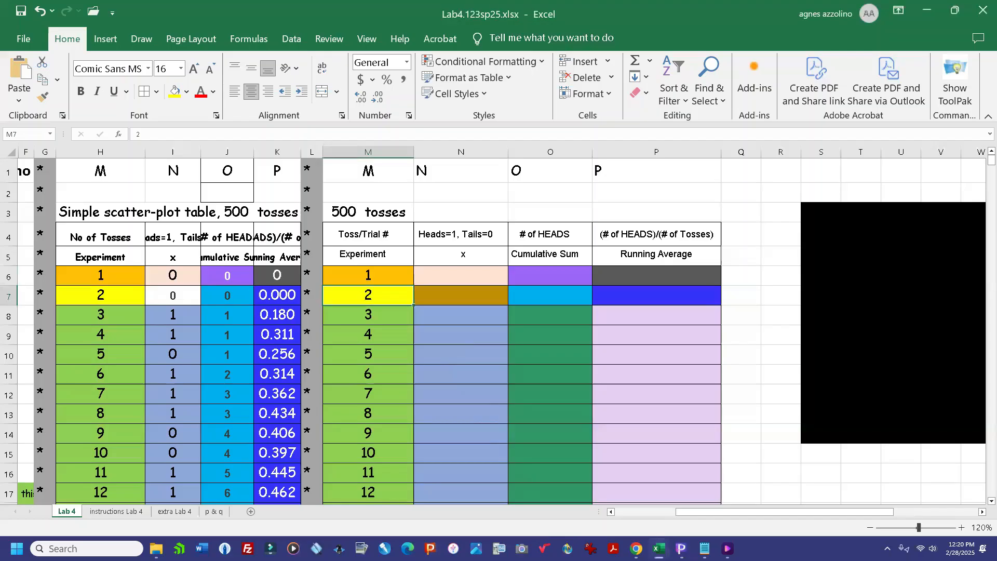
left_click(448, 352)
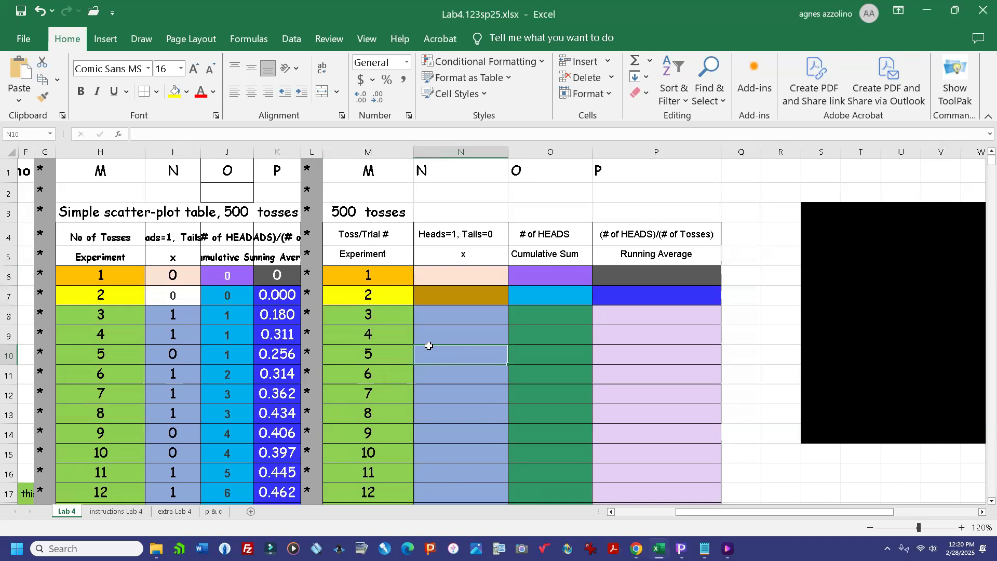
left_click(104, 297)
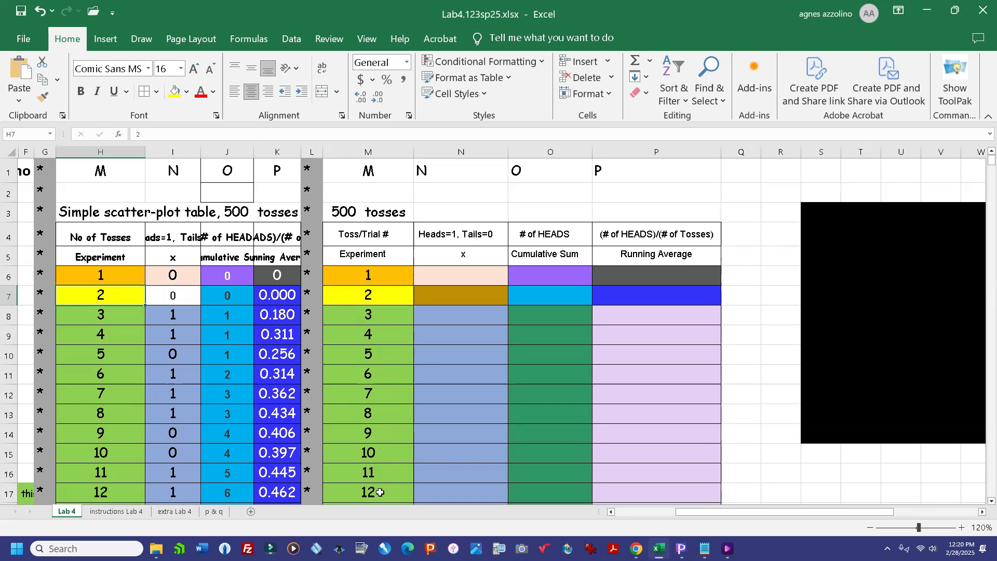
Step: Enter the formula =M6+1 in cell M7 for the second toss number
left_click(370, 295)
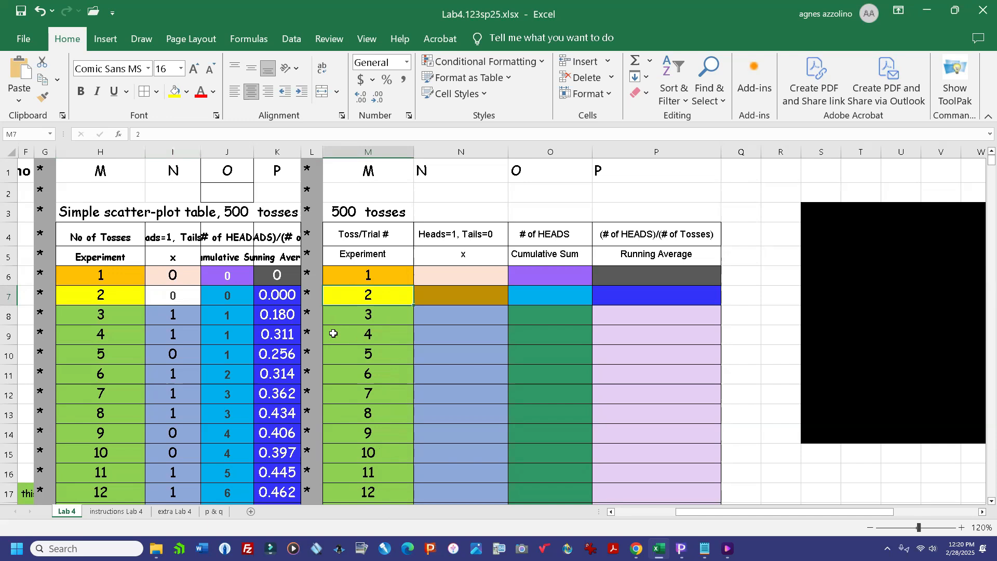
type("=")
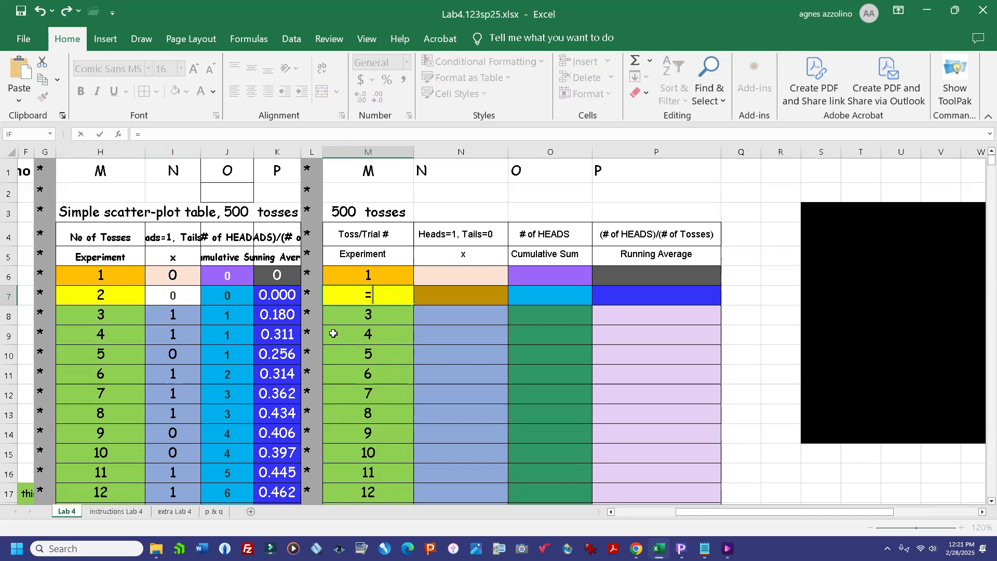
left_click(381, 274)
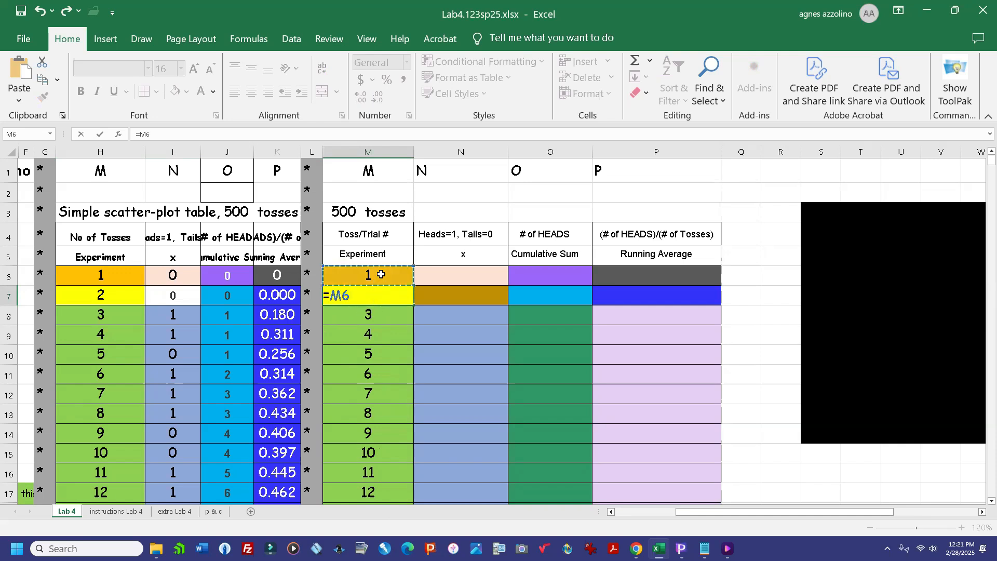
type("+1")
key("Return")
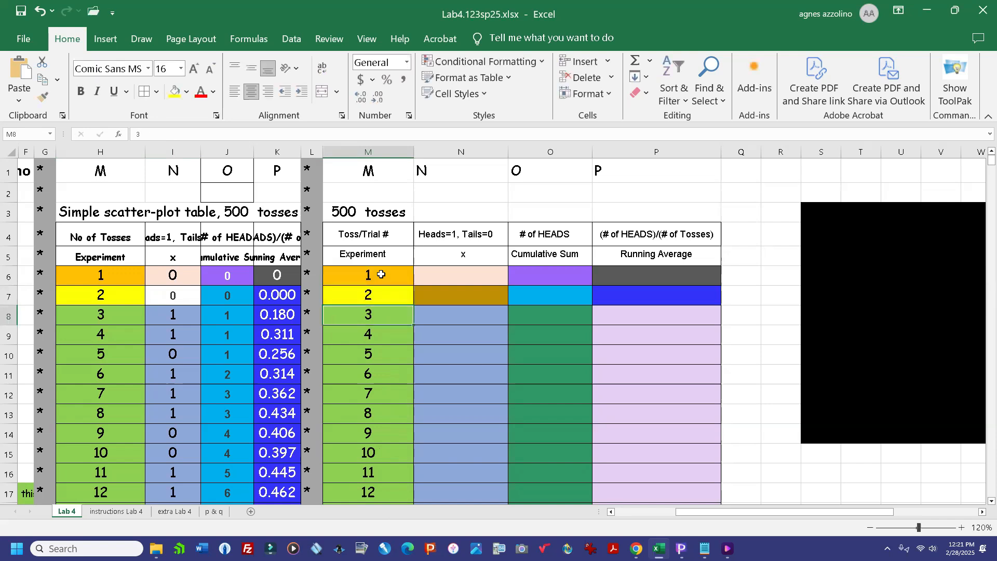
Step: Copy the toss-number formula in cell M7 and select M8 as the start of the destination
left_click(384, 291)
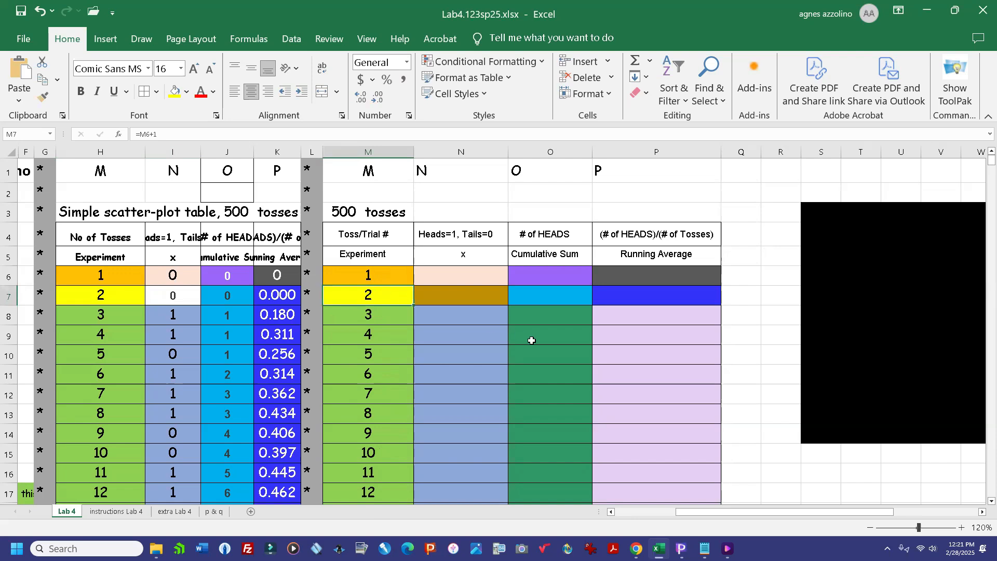
key("ctrl+c")
key("Down")
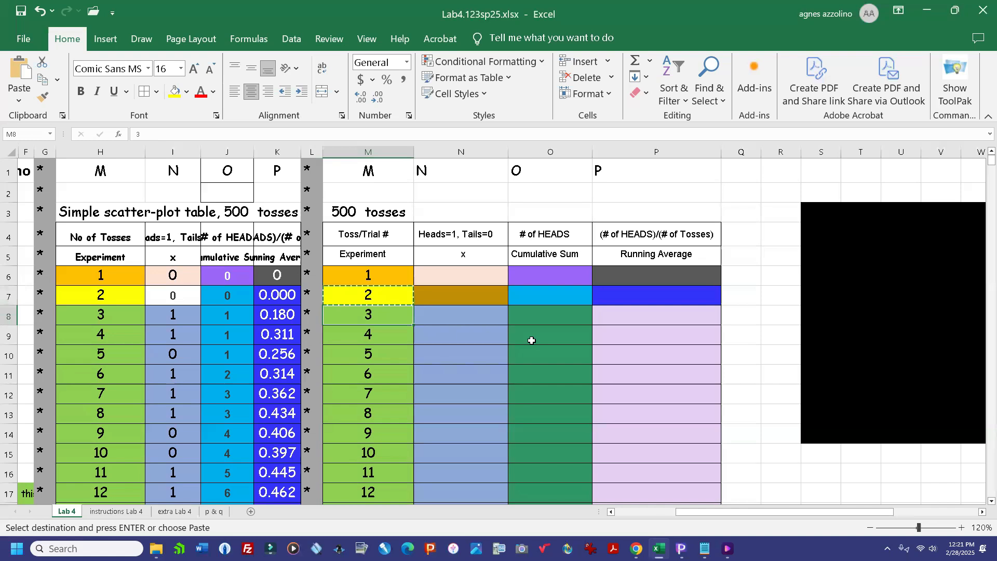
Step: Extend the paste destination from M8 down the 500-toss table's toss-number column to about row 485
key("shift+Down")
key("shift+Down")
key("shift+Down")
key("shift+Down")
key("shift+Down")
key("shift+Down")
key("shift+Down")
key("shift+Down")
key("shift+Down")
key("shift+Down")
key("shift+Down")
key("shift+Down")
key("shift+Down")
key("shift+Down")
key("shift+Down")
key("shift+Down")
key("shift+Down")
key("shift+Down")
key("shift+Down")
key("shift+Down")
key("shift+Down")
key("shift+Down")
key("shift+Down")
key("shift+Down")
key("shift+Down")
key("shift+Down")
key("shift+Down")
key("shift+Down")
key("shift+Down")
key("shift+Down")
key("shift+Down")
key("shift+Down")
key("shift+Down")
key("shift+Down")
key("shift+Down")
key("shift+Down")
key("shift+Down")
key("shift+Down")
key("shift+Down")
key("shift+Down")
key("shift+Down")
key("shift+Down")
key("shift+Down")
key("shift+Down")
key("shift+Down")
key("shift+Down")
key("shift+Down")
key("shift+Down")
key("shift+Down")
key("shift+Down")
key("shift+Down")
key("shift+Down")
key("shift+Down")
key("shift+Down")
key("shift+Down")
key("shift+Down")
key("shift+Down")
key("shift+Down")
key("shift+Down")
key("shift+Down")
key("shift+Down")
key("shift+Down")
key("shift+Down")
key("shift+Down")
key("shift+Down")
key("shift+Down")
key("shift+Down")
key("shift+Down")
key("shift+Down")
key("shift+Down")
key("shift+Down")
key("shift+Down")
key("shift+Down")
key("shift+Down")
key("shift+Down")
key("shift+Down")
key("shift+Down")
key("shift+Down")
key("shift+Down")
key("shift+Down")
key("shift+Down")
key("shift+Down")
key("shift+Down")
key("shift+Down")
key("shift+Down")
key("shift+Down")
key("shift+Down")
key("shift+Down")
key("shift+Down")
key("shift+Down")
key("shift+Down")
key("shift+Down")
key("shift+Down")
key("shift+Down")
key("shift+Down")
key("shift+Down")
key("shift+Down")
key("shift+Down")
key("shift+Down")
key("shift+Down")
key("shift+Down")
key("shift+Down")
key("shift+Down")
key("shift+Down")
key("shift+Down")
key("shift+Down")
key("shift+Down")
key("shift+Down")
key("shift+Down")
key("shift+Down")
key("shift+Down")
key("shift+Down")
key("shift+Down")
key("shift+Down")
key("shift+Down")
key("shift+Down")
key("shift+Down")
key("shift+Down")
key("shift+Down")
key("shift+Down")
key("shift+Down")
key("shift+Down")
key("shift+Down")
key("shift+Down")
key("shift+Down")
key("shift+Down")
key("shift+Down")
key("shift+Down")
key("shift+Down")
key("shift+Down")
key("shift+Down")
key("shift+Down")
key("shift+Down")
key("shift+Down")
key("shift+Down")
key("shift+Down")
key("shift+Down")
key("shift+Down")
key("shift+Down")
key("shift+Down")
key("shift+Down")
key("shift+Down")
key("shift+Down")
key("shift+Down")
key("shift+Down")
key("shift+Down")
key("shift+Down")
key("shift+Down")
key("shift+Down")
key("shift+Down")
key("shift+Down")
key("shift+Down")
key("shift+Down")
key("shift+Down")
key("shift+Down")
key("shift+Down")
key("shift+Down")
key("shift+Down")
key("shift+Down")
key("shift+Down")
key("shift+Down")
key("shift+Down")
key("shift+Down")
key("shift+Down")
key("shift+Down")
key("shift+Down")
key("shift+Down")
key("shift+Down")
key("shift+Down")
key("shift+Down")
key("shift+Down")
key("shift+Down")
key("shift+Down")
key("shift+Down")
key("shift+Down")
key("shift+Down")
key("shift+Down")
key("shift+Down")
key("shift+Down")
key("shift+Down")
key("shift+Down")
key("shift+Down")
key("shift+Down")
key("shift+Down")
key("shift+Down")
key("shift+Down")
key("shift+Down")
key("shift+Down")
key("shift+Down")
key("shift+Down")
key("shift+Down")
key("shift+Down")
key("shift+Down")
key("shift+Down")
key("shift+Down")
key("shift+Down")
key("shift+Down")
key("shift+Down")
key("shift+Down")
key("shift+Down")
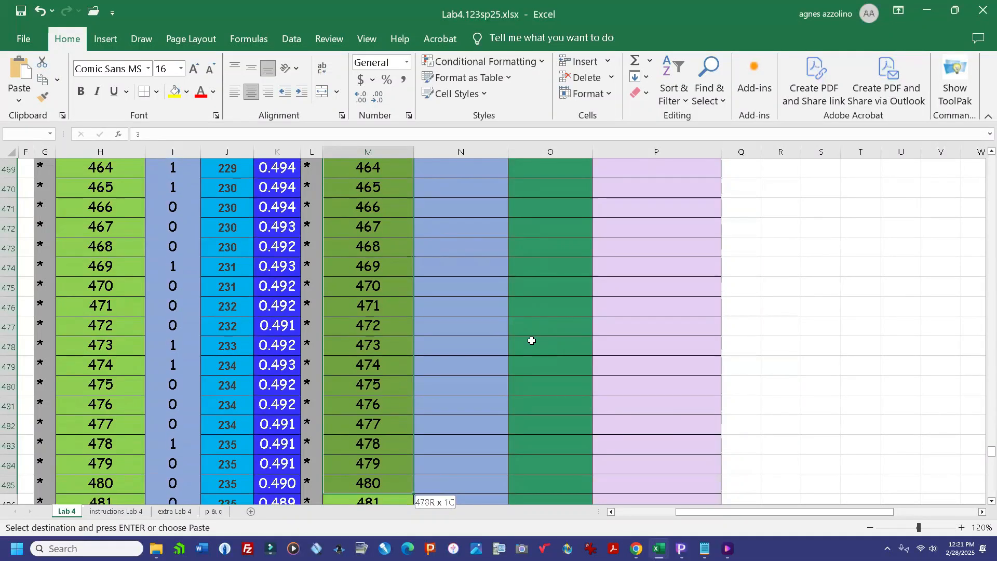
Step: Extend the paste destination down to M505 and paste the toss-number formula into M8:M505
key("shift+Down")
key("shift+Down")
key("shift+Down")
key("shift+Down")
key("shift+Down")
key("shift+Down")
key("shift+Down")
key("shift+Down")
key("shift+Down")
key("shift+Down")
key("shift+Down")
key("shift+Down")
key("shift+Down")
key("shift+Down")
key("shift+Down")
key("shift+Down")
key("shift+Down")
key("shift+Down")
key("shift+Down")
key("shift+Down")
key("shift+Down")
key("shift+Down")
key("shift+Down")
key("shift+Down")
key("shift+Down")
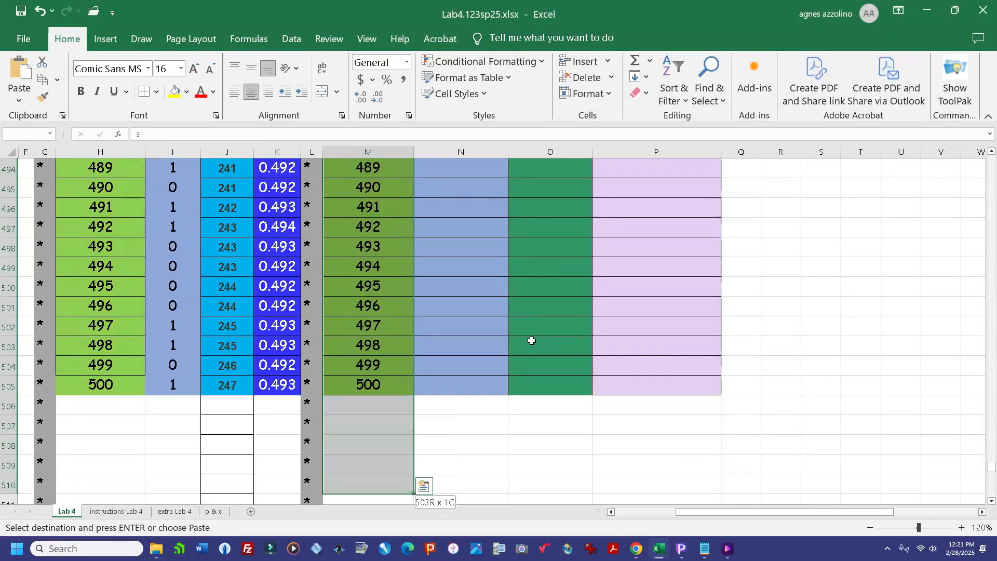
key("shift+Up")
key("shift+Up")
key("shift+Up")
key("shift+Up")
key("shift+Up")
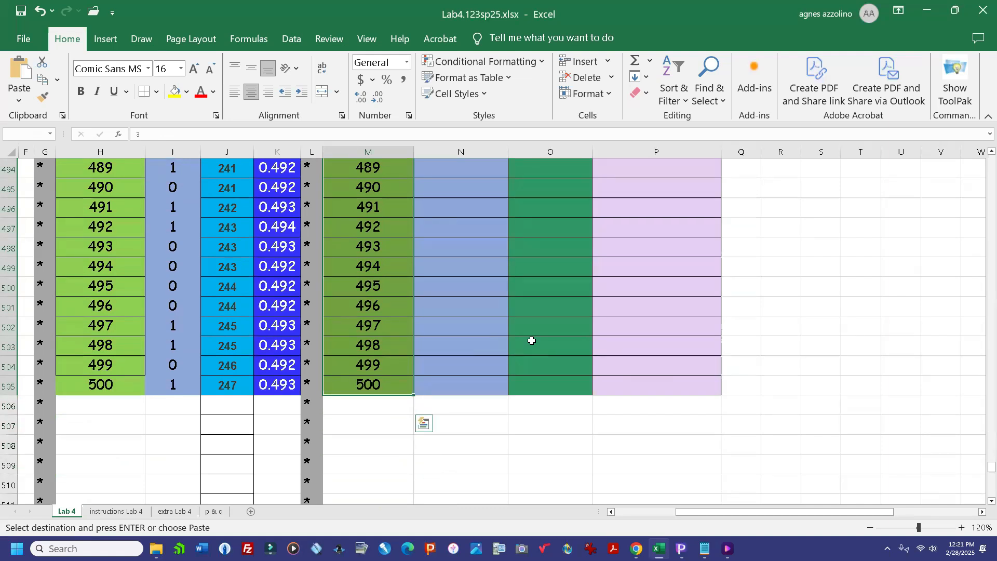
key("ctrl+BackSpace")
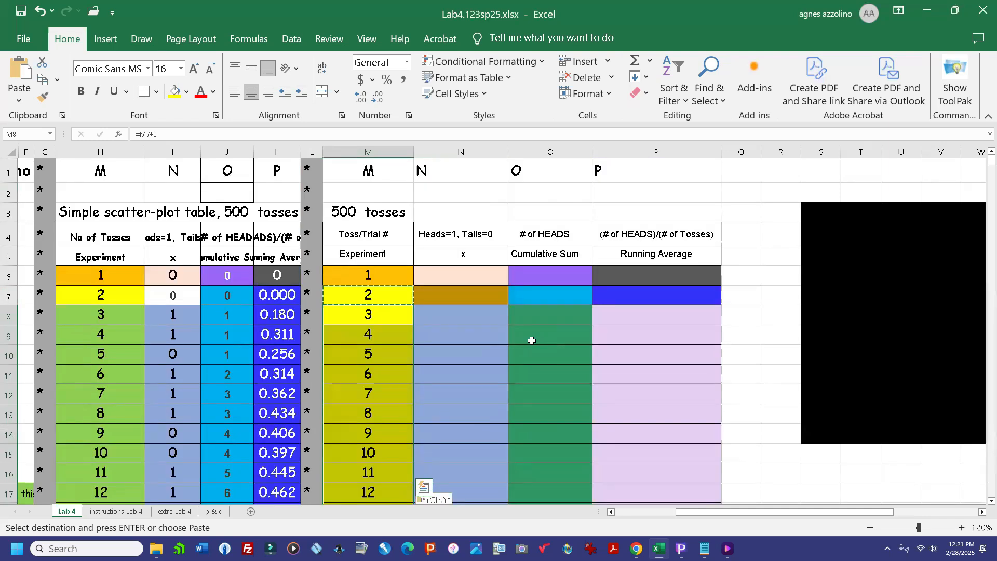
Step: Check the copied toss-number formulas in cells M8 and M10
left_click(490, 356)
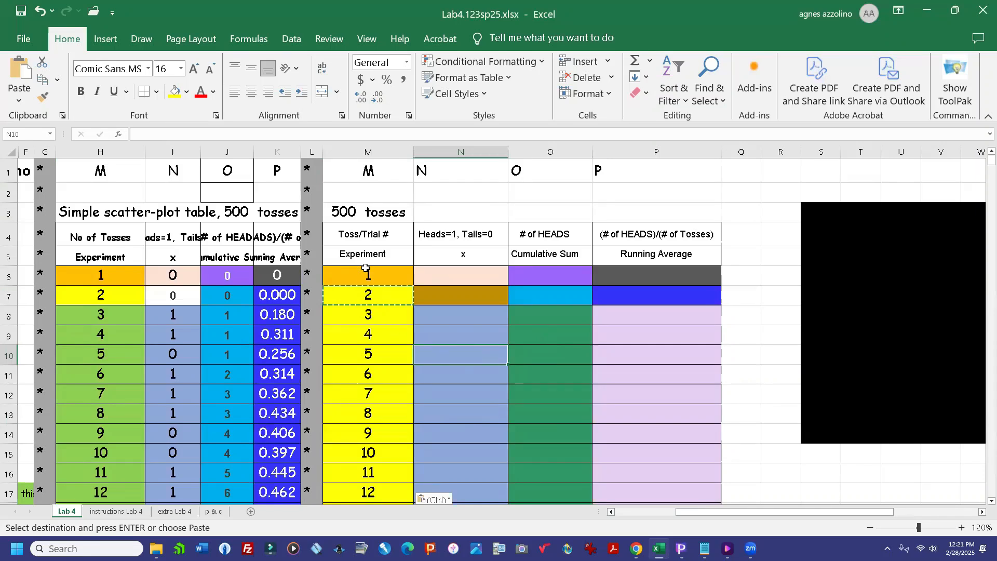
left_click(372, 315)
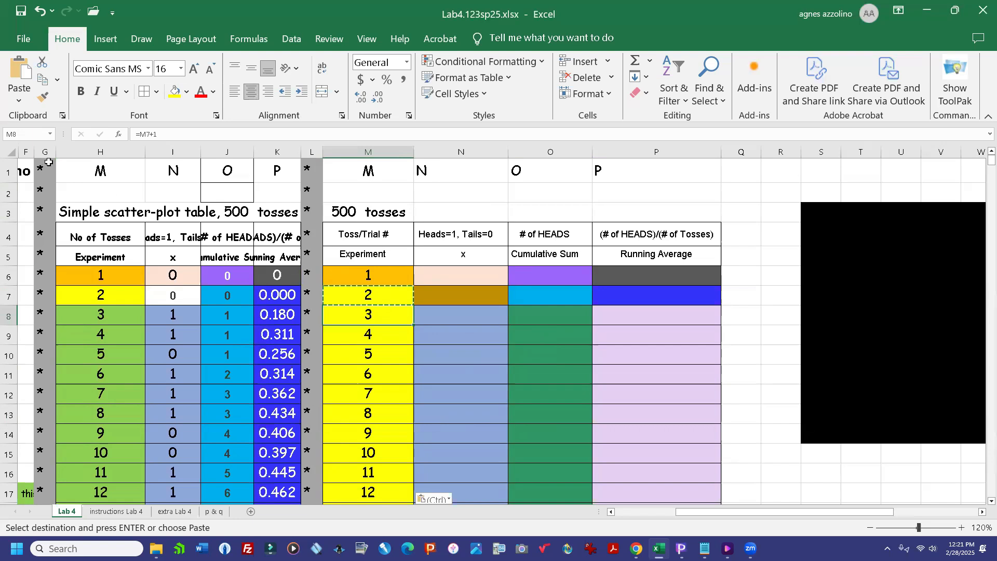
left_click(383, 357)
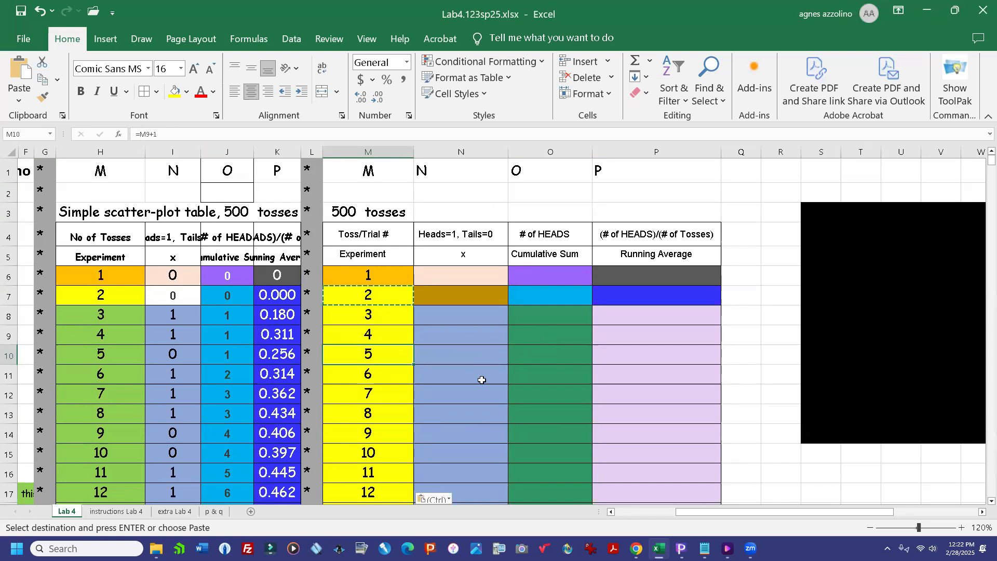
Step: Copy the toss numbers in M6:M505 and paste them back over themselves as values only
left_click_drag(369, 273, 363, 345)
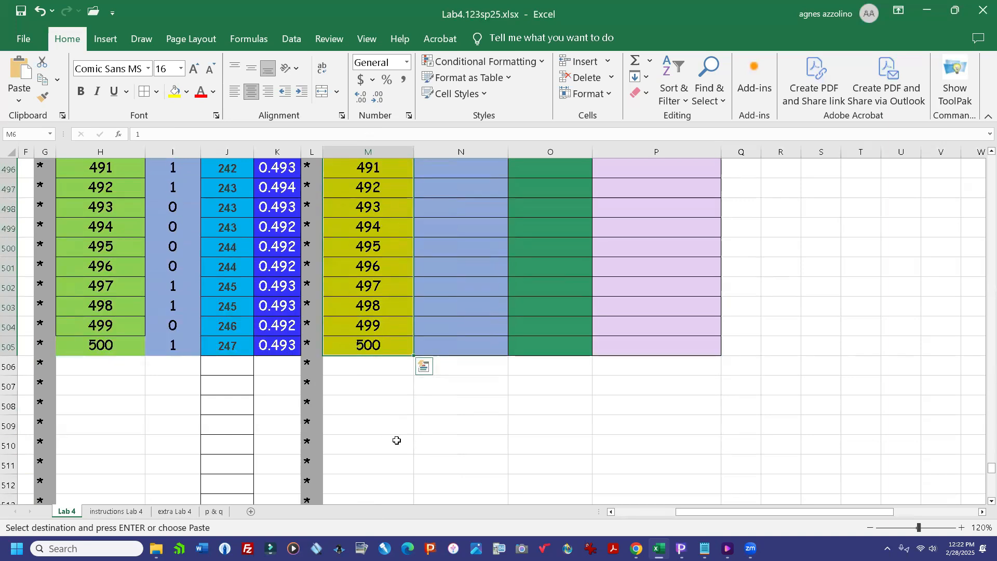
key("ctrl+c")
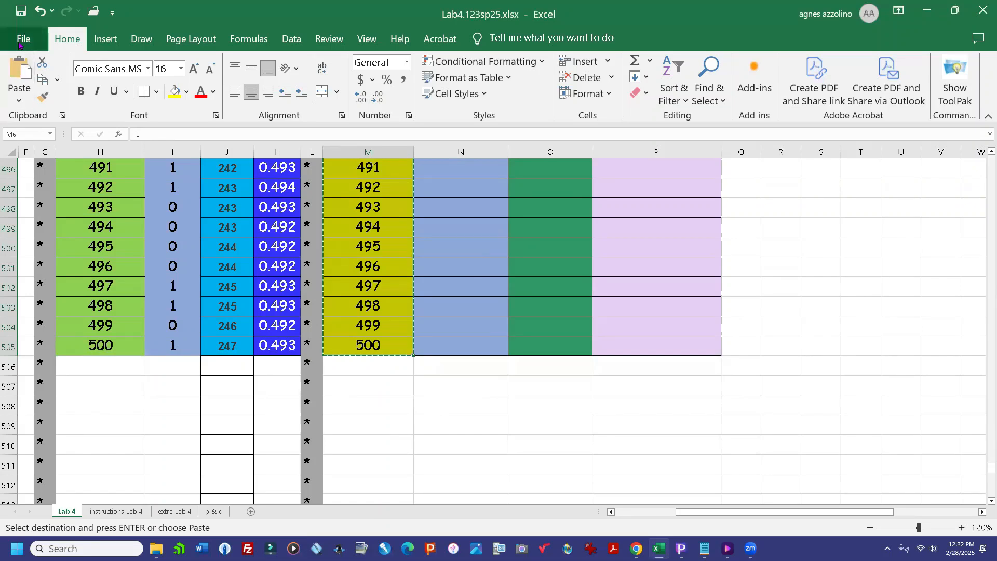
left_click(19, 103)
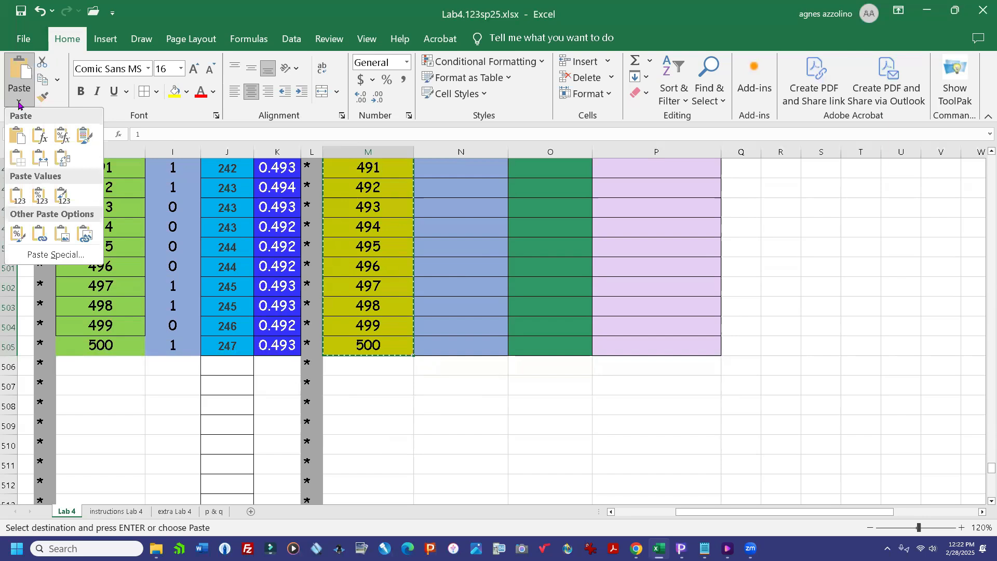
left_click(14, 201)
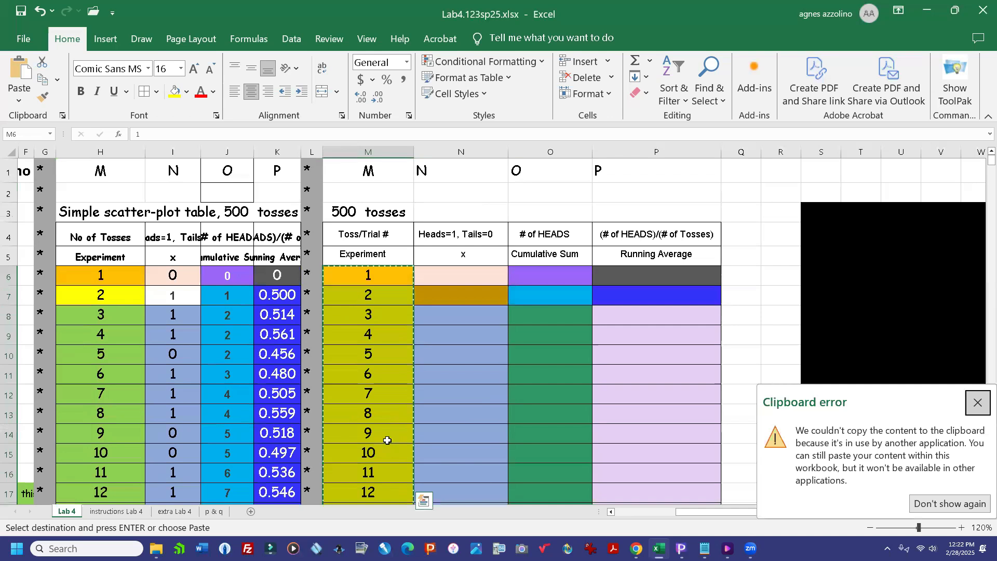
left_click(388, 435)
left_click(460, 394)
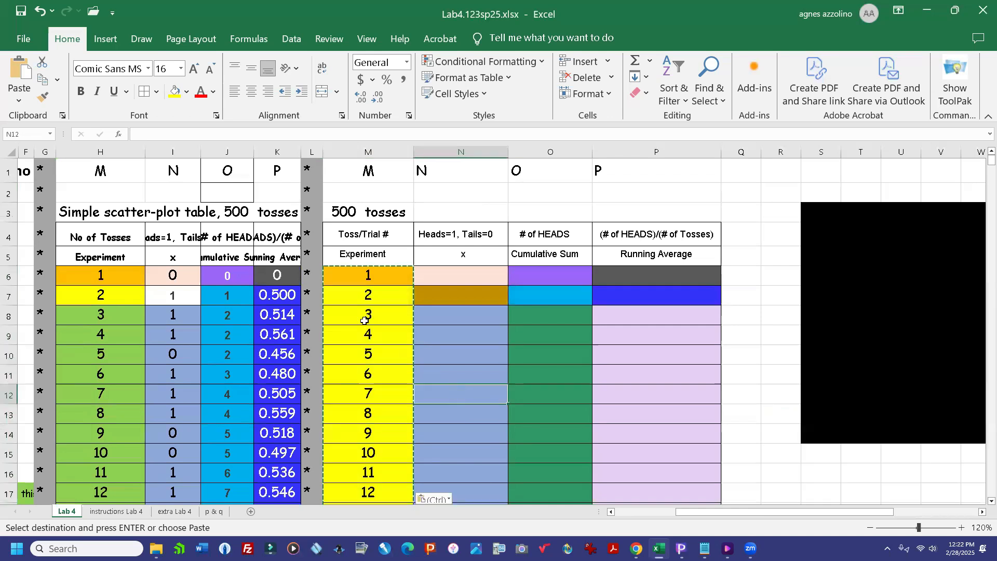
left_click(367, 292)
key("Escape")
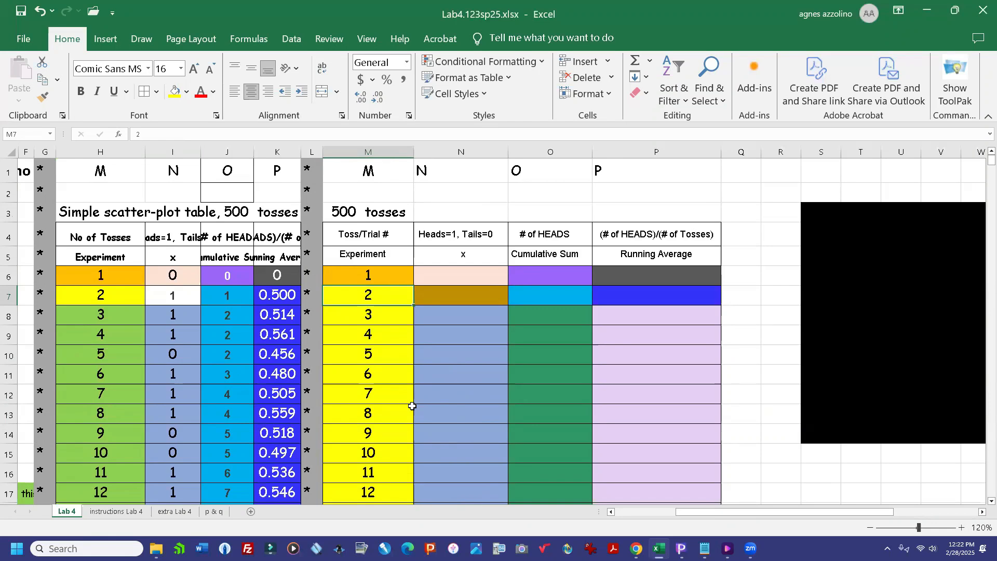
left_click(215, 513)
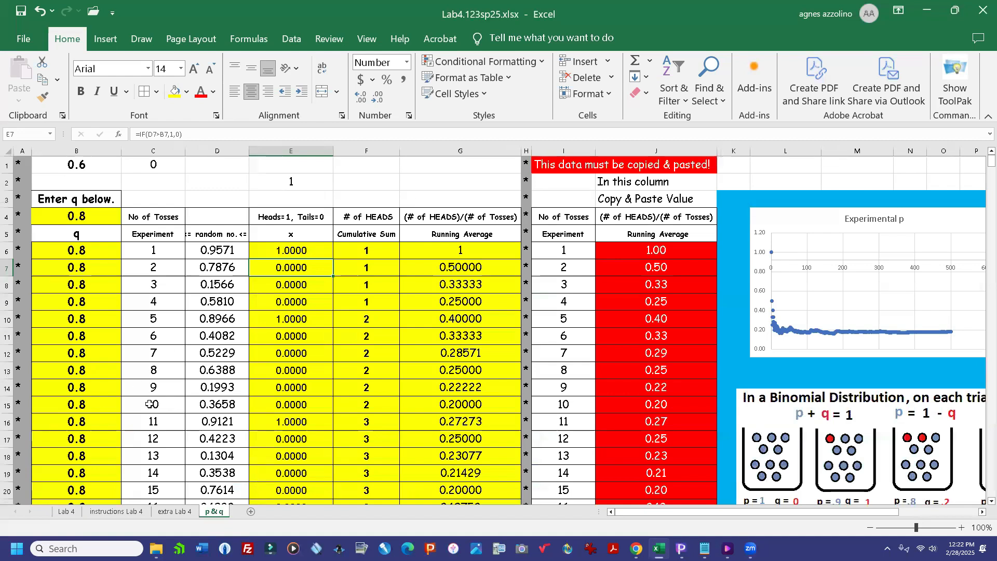
mouse_move(155, 548)
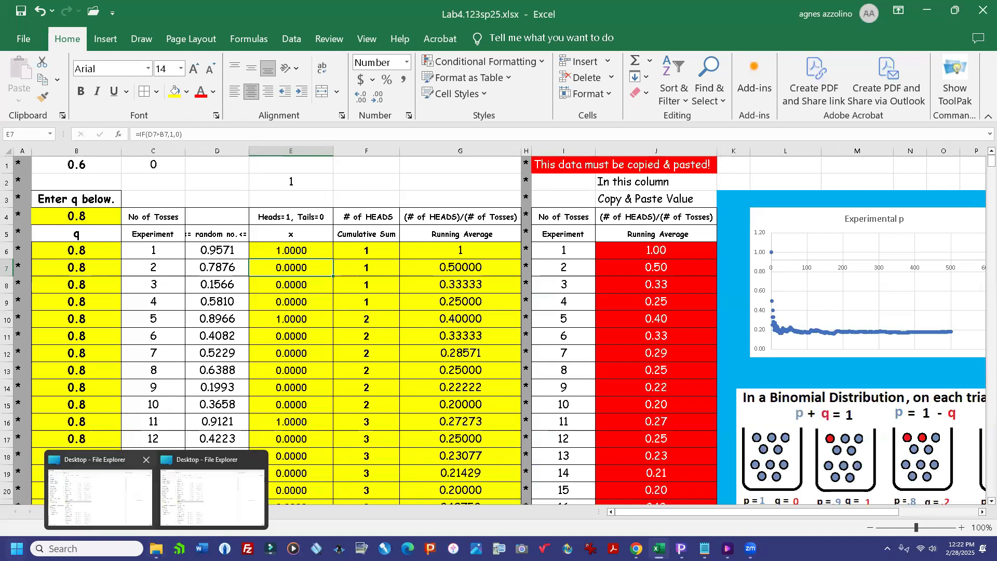
left_click(65, 512)
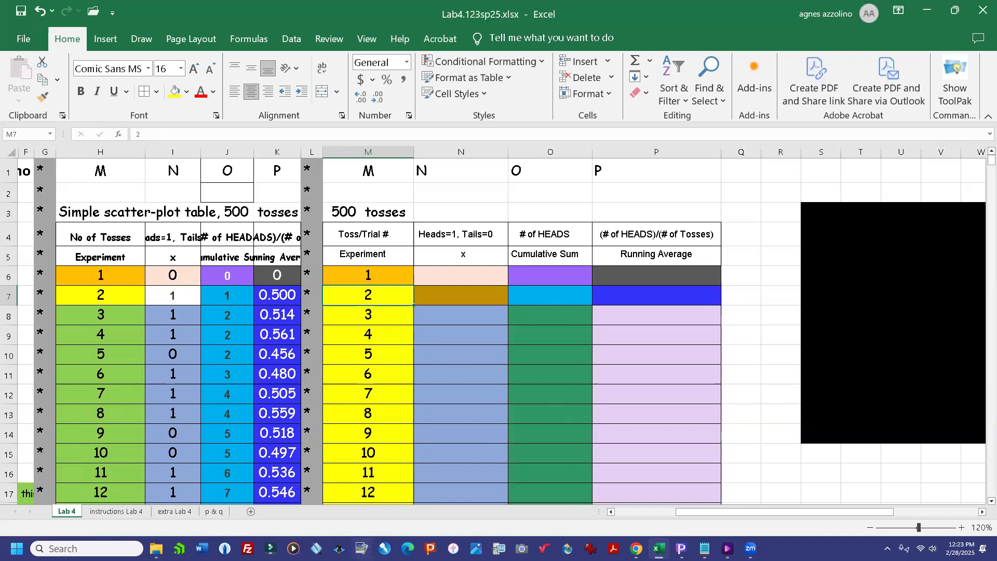
Step: Switch to Chrome, read Lab 4 instructions four to six, and copy the formula =ROUND(RANDBETWEEN(0,1.001),1) from the page
mouse_move(636, 550)
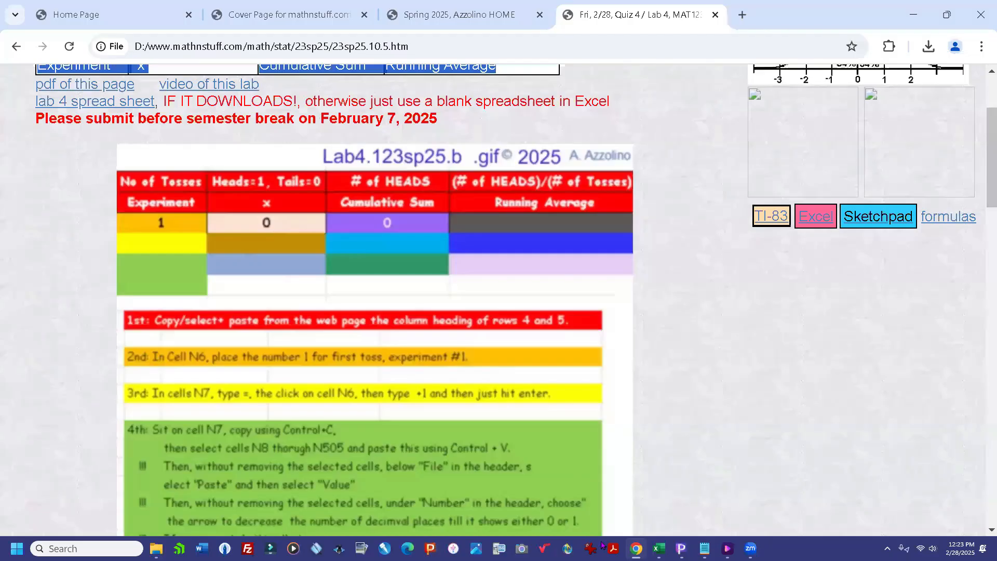
left_click(636, 549)
scroll(769, 387, "down", 3)
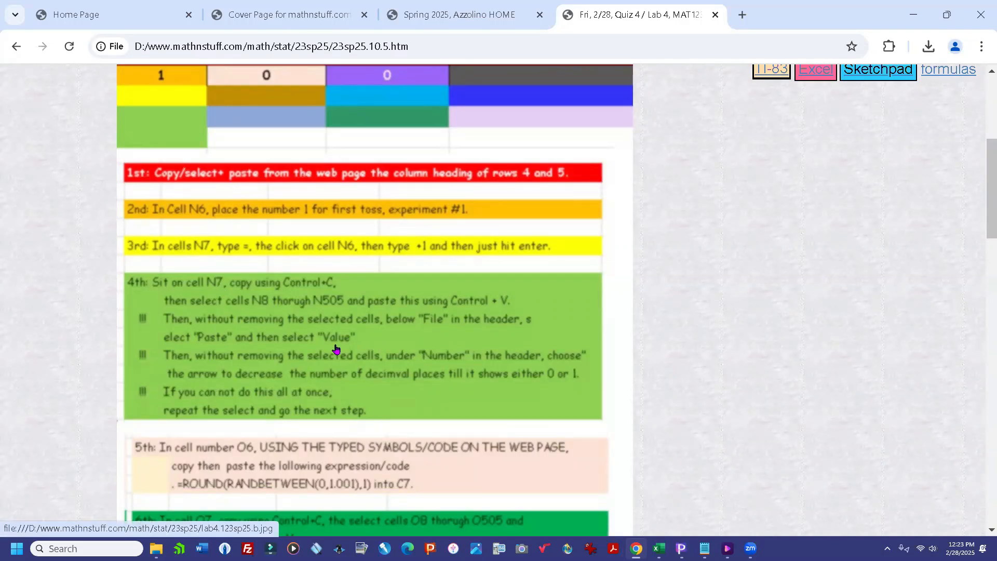
scroll(494, 390, "down", 1)
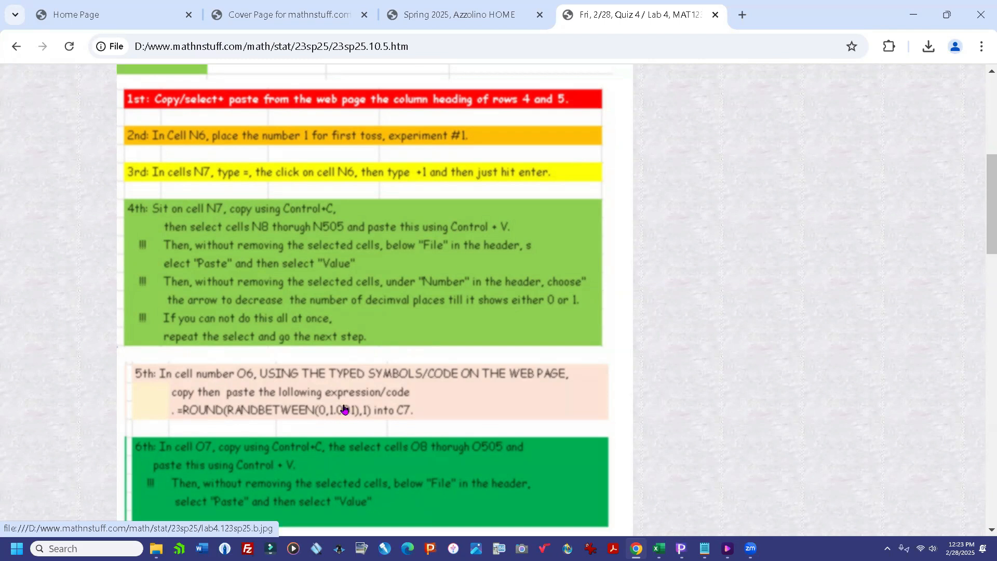
scroll(733, 395, "up", 7)
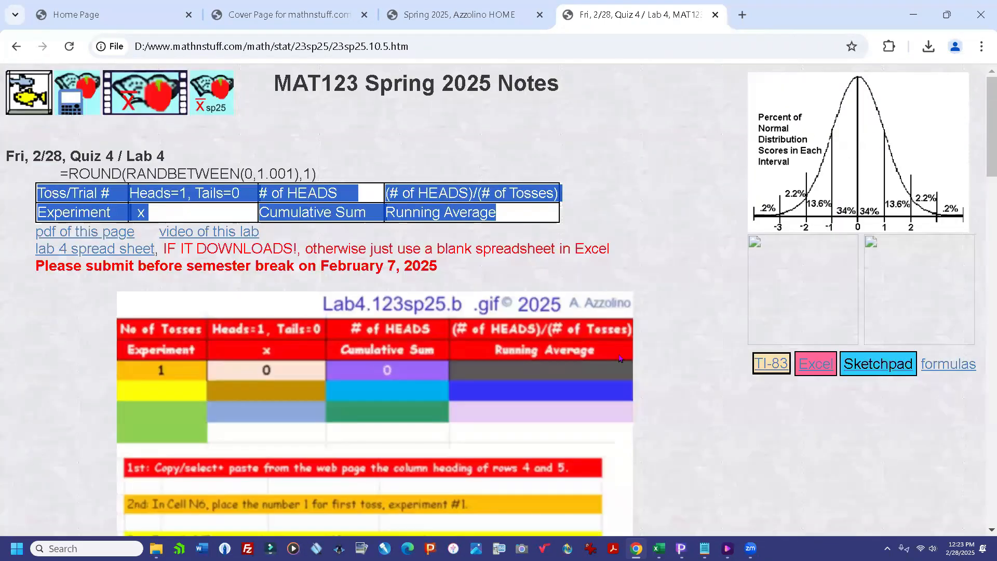
left_click(384, 179)
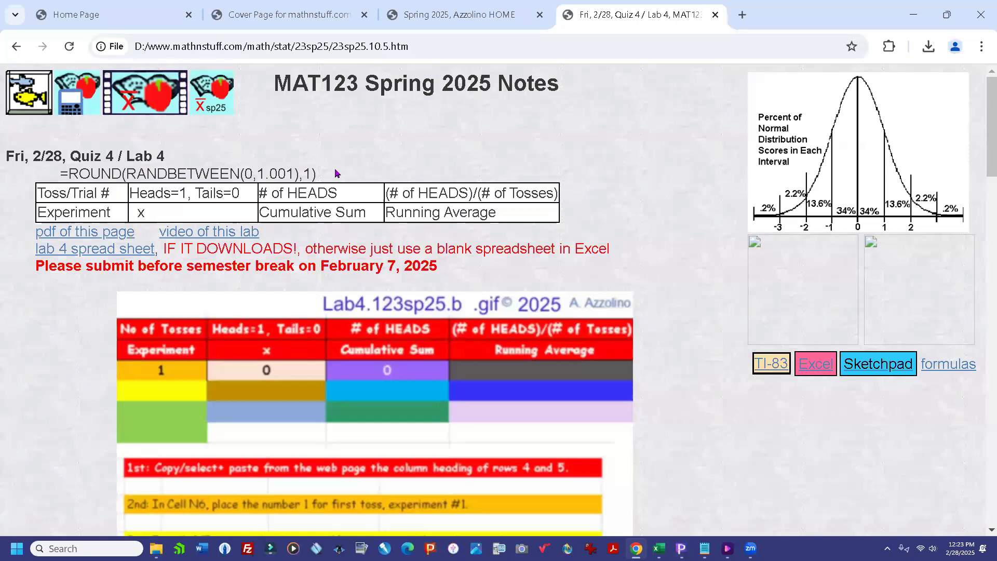
left_click_drag(315, 174, 61, 176)
key("ctrl+c")
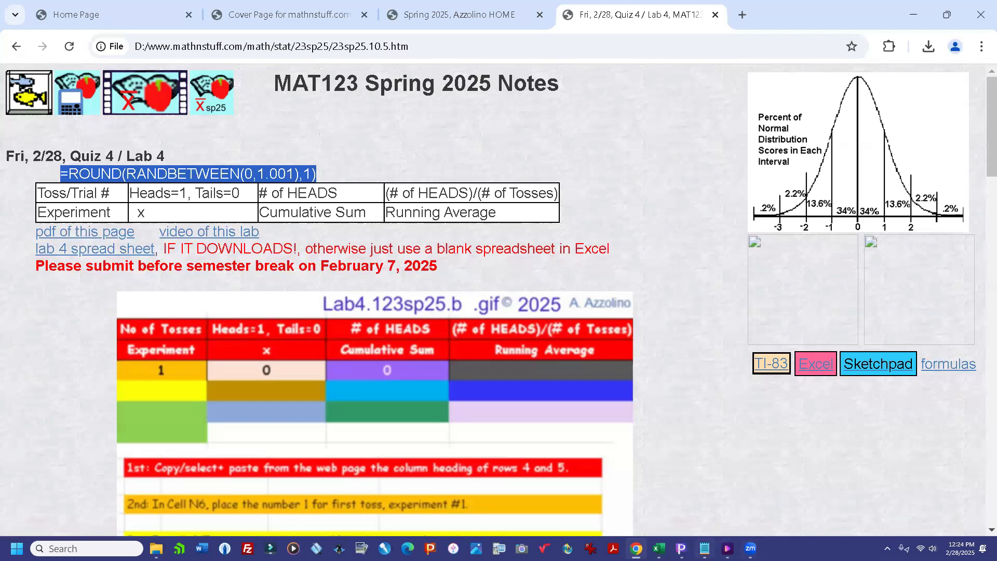
Step: Switch to Excel, paste the formula =ROUND(RANDBETWEEN(0,1.001),1) into cell N6 for the first toss, and check it
mouse_move(705, 548)
left_click(658, 548)
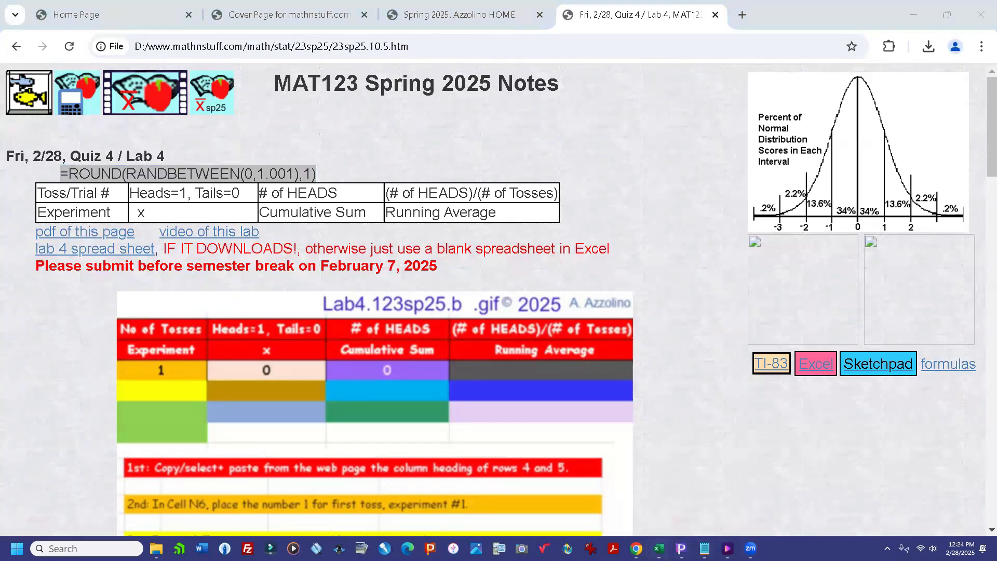
left_click(447, 274)
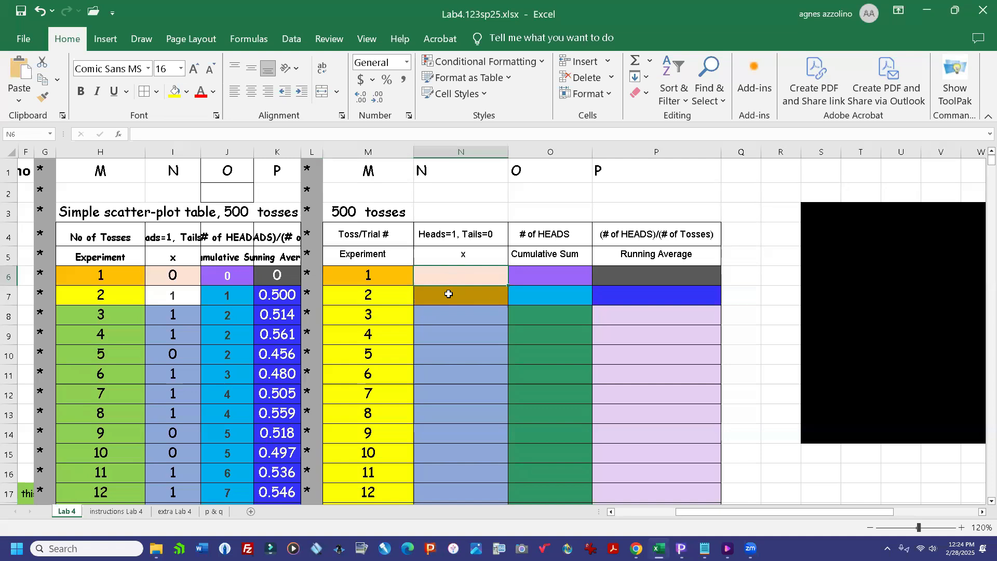
key("ctrl+v")
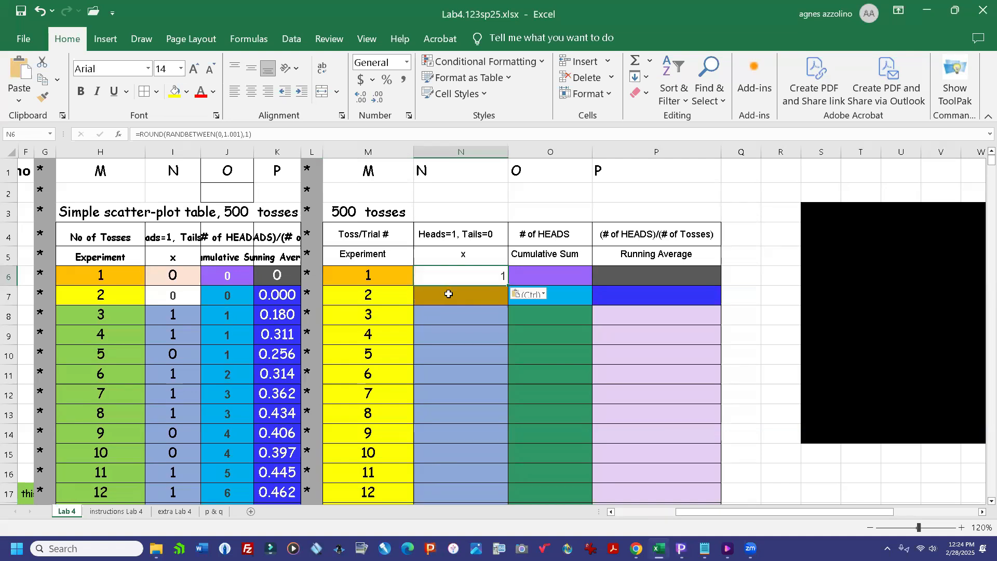
left_click(449, 293)
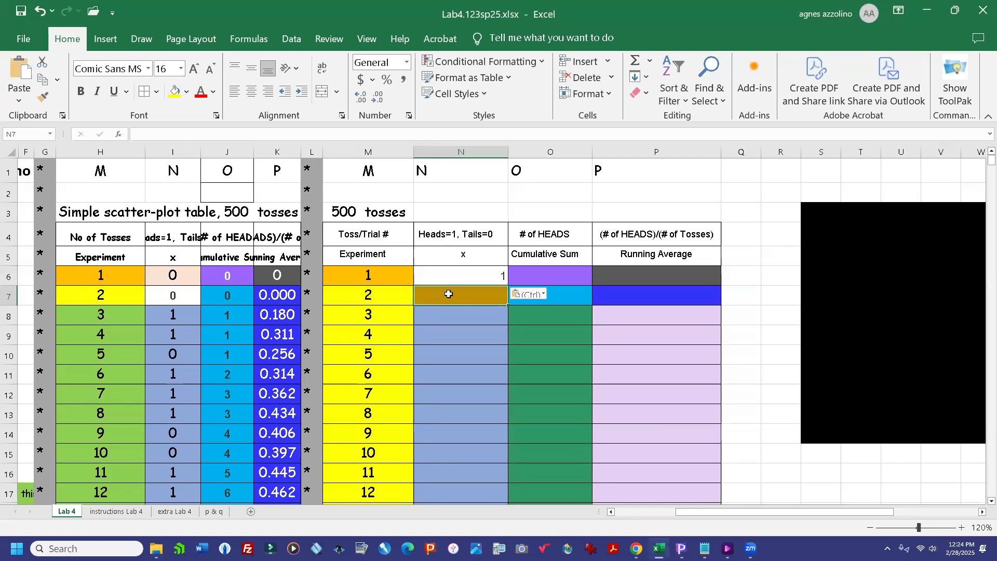
left_click(469, 275)
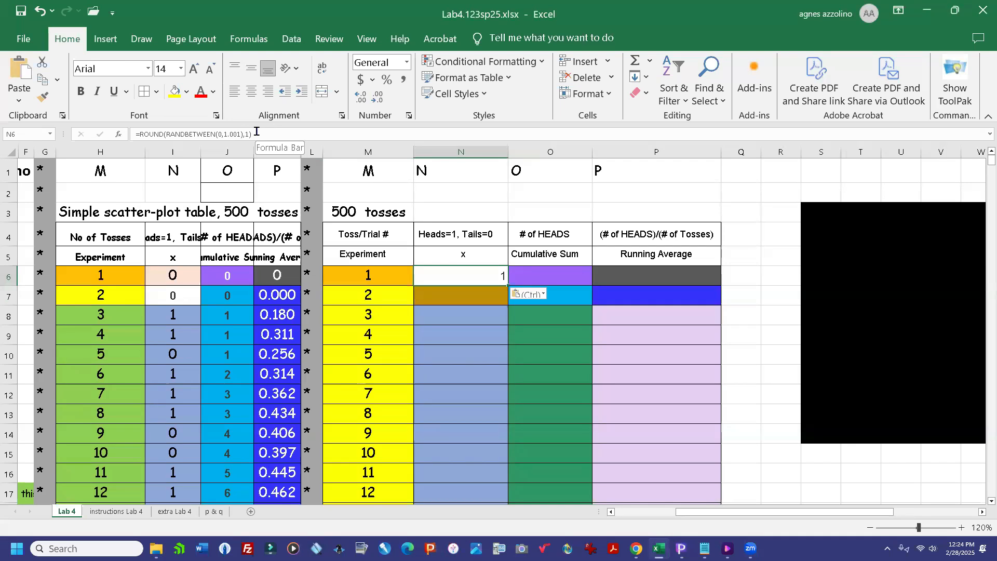
left_click(772, 336)
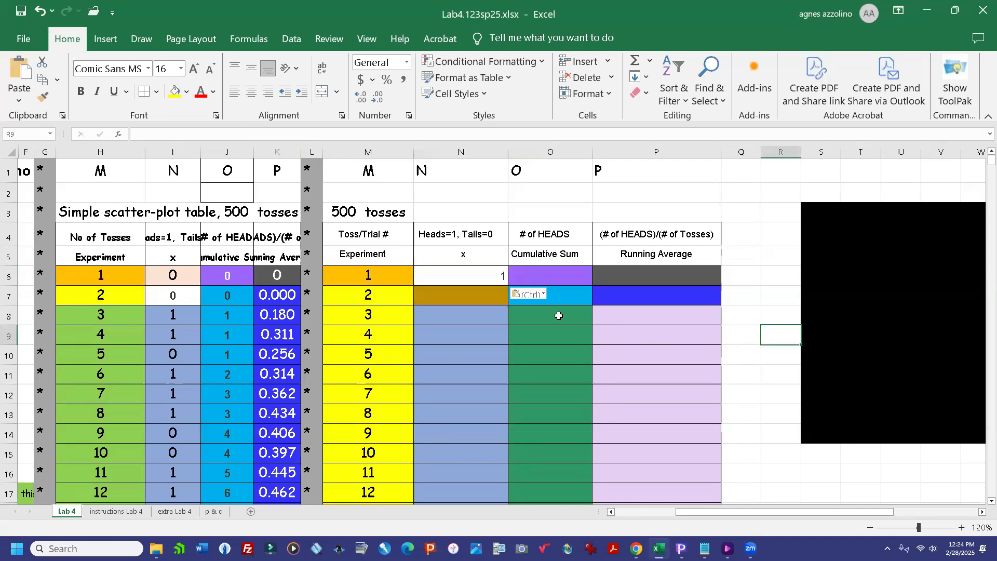
Step: Copy the random formula in cell N6 and select the heads/tails cells below it, from N7 down through the remaining tosses
left_click(455, 277)
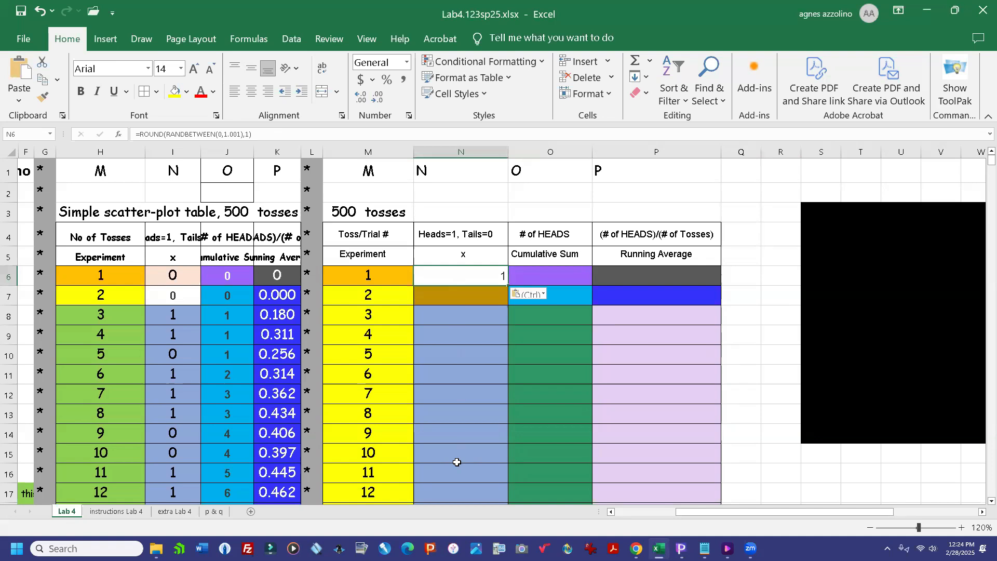
key("ctrl+c")
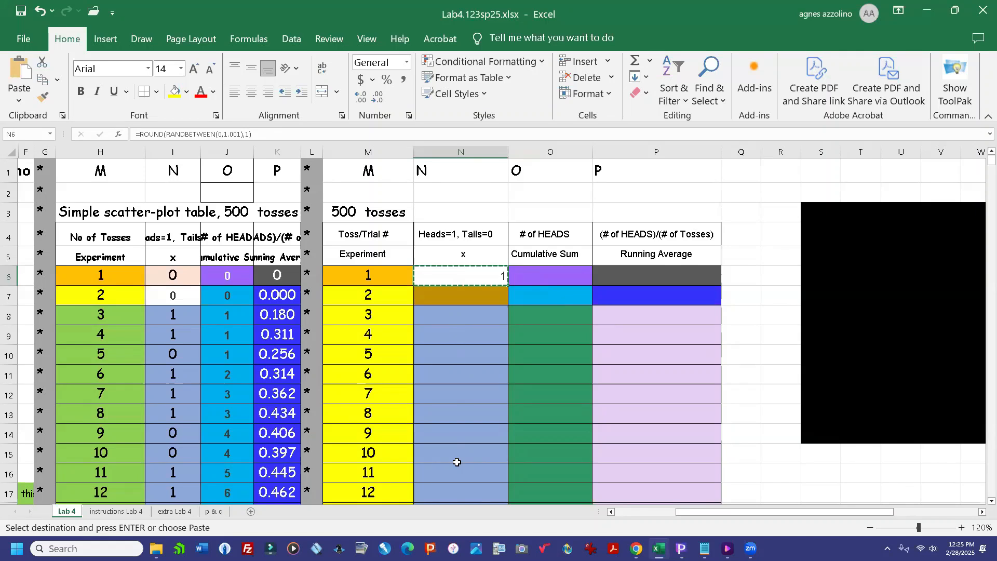
key("Down")
key("shift+Down")
key("shift+Down")
key("shift+Down")
key("shift+Down")
key("shift+Down")
key("shift+Down")
key("shift+Down")
key("shift+Down")
key("shift+Down")
key("shift+Down")
key("shift+Down")
key("shift+Down")
key("shift+Down")
key("shift+Down")
key("shift+Down")
key("shift+Down")
key("shift+Down")
key("shift+Down")
key("shift+Down")
key("shift+Down")
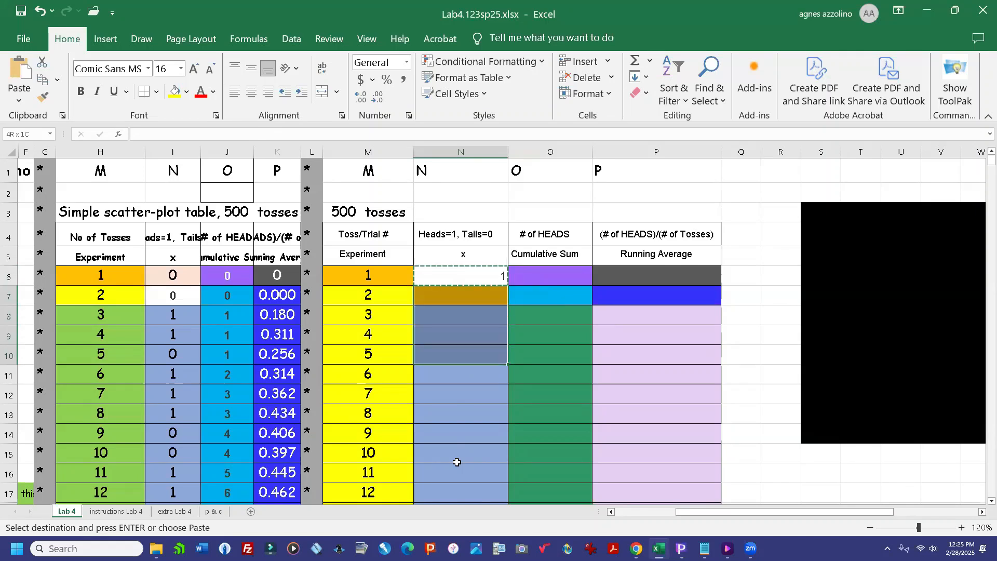
key("shift+Down")
key("shift+Down")
key("shift+Down")
key("shift+Down")
key("shift+Down")
key("shift+Down")
key("shift+Down")
key("shift+Down")
key("shift+Down")
key("shift+Down")
key("shift+Down")
key("shift+Down")
key("shift+Down")
key("shift+Down")
key("shift+Down")
key("shift+Down")
key("shift+Down")
key("shift+Down")
key("shift+Down")
key("shift+Down")
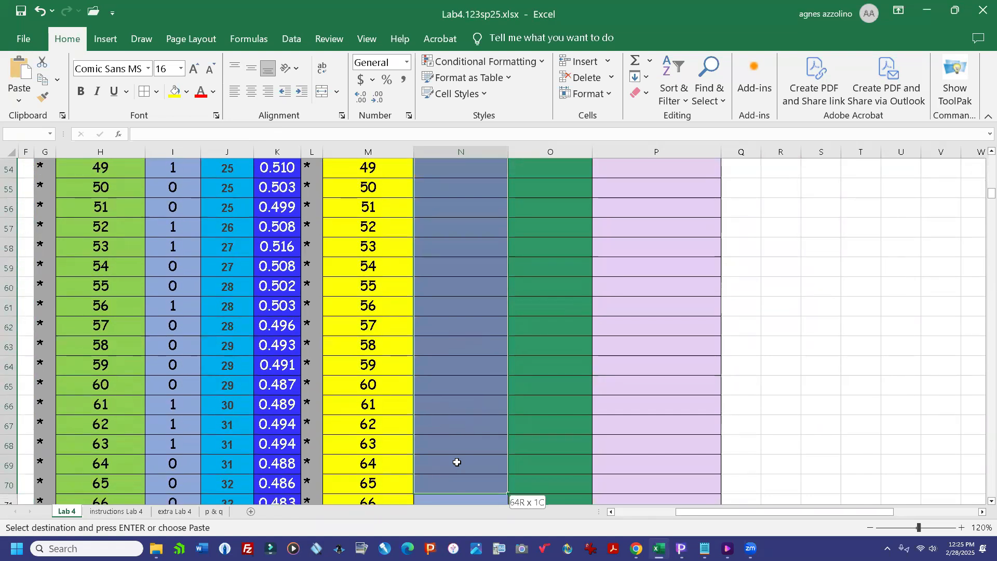
key("shift+Down")
key("shift+Down")
key("shift+Down")
key("shift+Down")
key("shift+Down")
key("shift+Down")
key("shift+Down")
key("shift+Down")
key("shift+Down")
key("shift+Down")
key("shift+Down")
key("shift+Down")
key("shift+Down")
key("shift+Down")
key("shift+Down")
key("shift+Down")
key("shift+Down")
key("shift+Down")
key("shift+Down")
key("shift+Down")
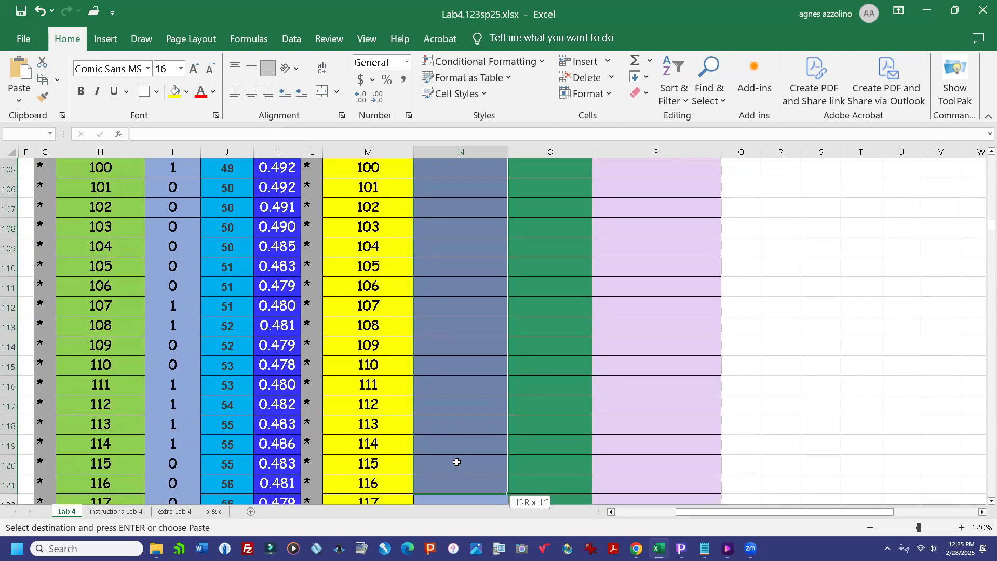
key("shift+Down")
key("shift+Down")
key("shift+Down")
key("shift+Down")
key("shift+Down")
key("shift+Down")
key("shift+Down")
key("shift+Down")
key("shift+Down")
key("shift+Down")
key("shift+Down")
key("shift+Down")
key("shift+Down")
key("shift+Down")
key("shift+Down")
key("shift+Down")
key("shift+Down")
key("shift+Down")
key("shift+Down")
key("shift+Down")
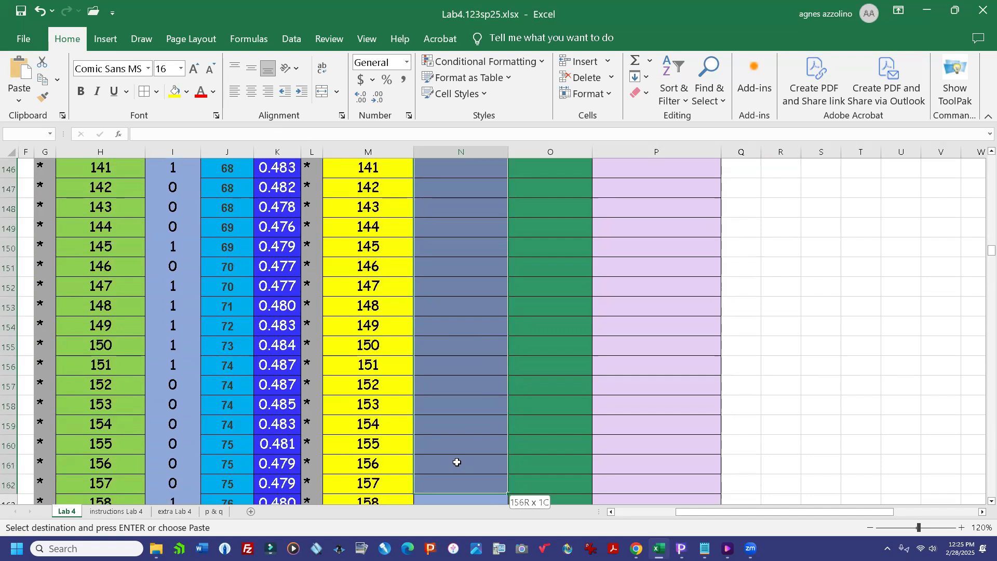
key("shift+Down")
key("shift+Down")
key("shift+Down")
key("shift+Down")
key("shift+Down")
key("shift+Down")
key("shift+Down")
key("shift+Down")
key("shift+Down")
key("shift+Down")
key("shift+Down")
key("shift+Down")
key("shift+Down")
key("shift+Down")
key("shift+Down")
key("shift+Down")
key("shift+Down")
key("shift+Down")
key("shift+Down")
key("shift+Down")
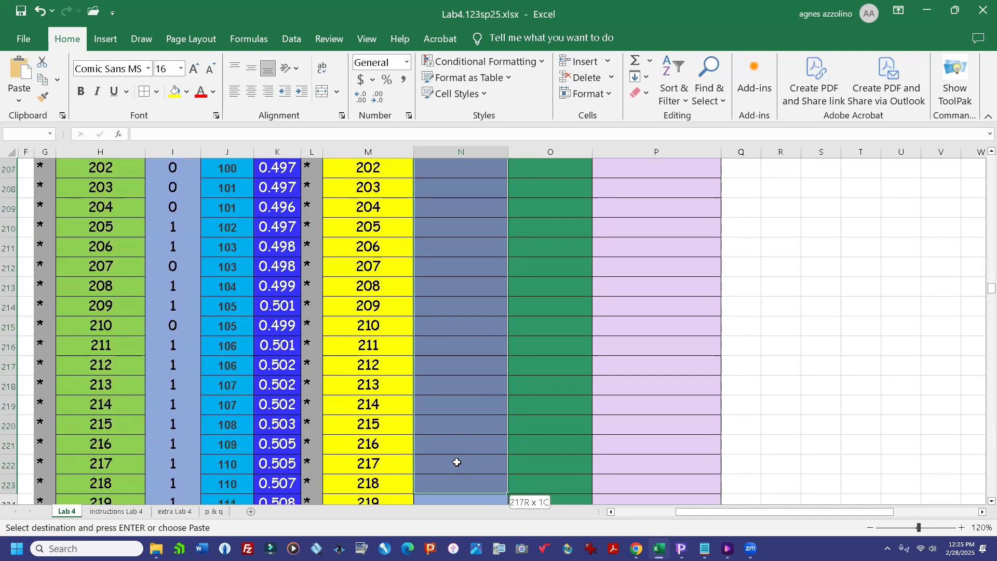
key("shift+Down")
key("shift+Down")
key("shift+Down")
key("shift+Down")
key("shift+Down")
key("shift+Down")
key("shift+Down")
key("shift+Down")
key("shift+Down")
key("shift+Down")
key("shift+Down")
key("shift+Down")
key("shift+Down")
key("shift+Down")
key("shift+Down")
key("shift+Down")
key("shift+Down")
key("shift+Down")
key("shift+Down")
key("shift+Down")
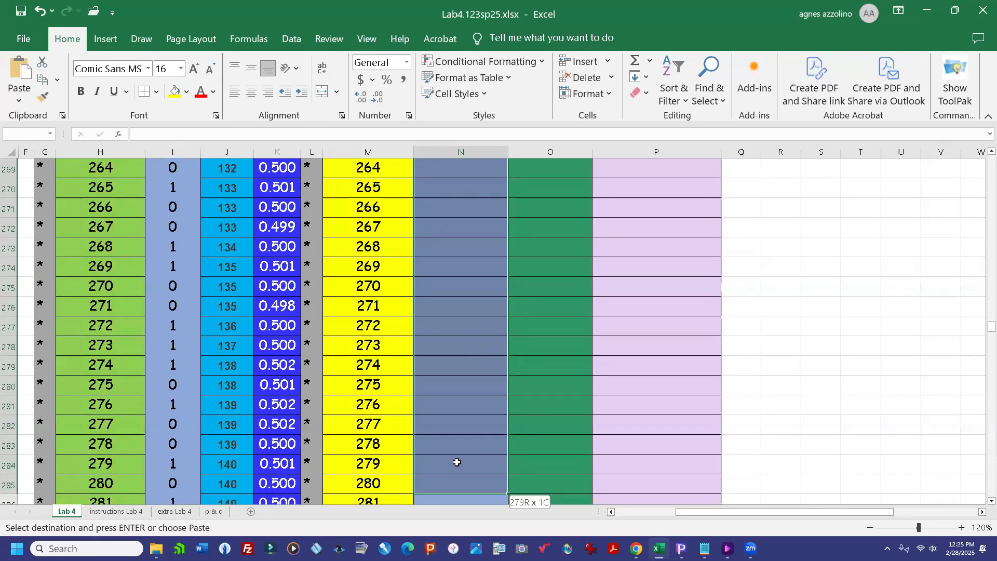
key("shift+Down")
key("shift+Down")
key("shift+Down")
key("shift+Down")
key("shift+Down")
key("shift+Down")
key("shift+Down")
key("shift+Down")
key("shift+Down")
key("shift+Down")
key("shift+Down")
key("shift+Down")
key("shift+Down")
key("shift+Down")
key("shift+Down")
key("shift+Down")
key("shift+Down")
key("shift+Down")
key("shift+Down")
key("shift+Down")
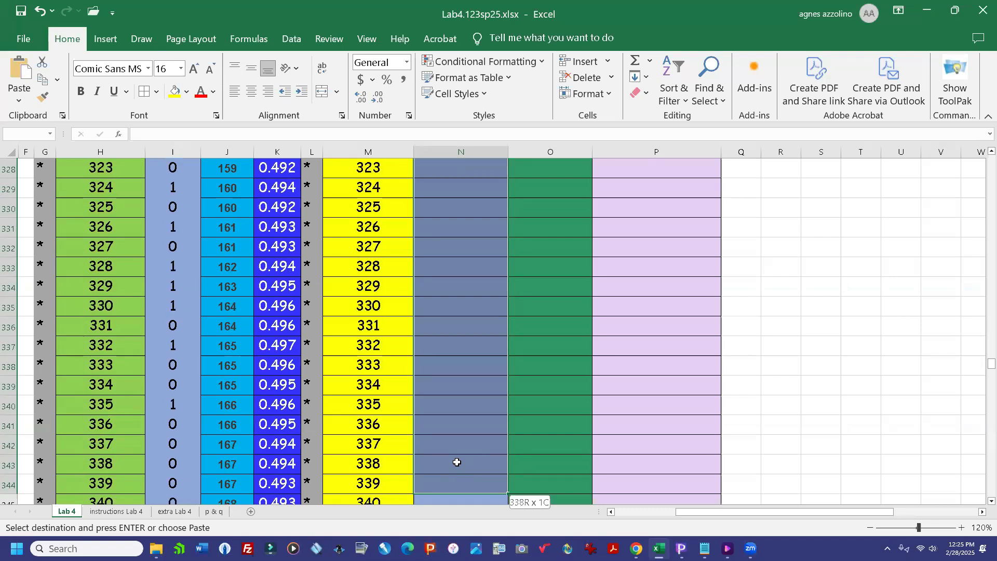
Step: Extend the heads/tails selection down to N505 for toss 500 and paste the copied random formula into N7:N505
key("shift+Down")
key("shift+Down")
key("shift+Down")
key("shift+Down")
key("shift+Down")
key("shift+Down")
key("shift+Down")
key("shift+Down")
key("shift+Down")
key("shift+Down")
key("shift+Down")
key("shift+Down")
key("shift+Down")
key("shift+Down")
key("shift+Down")
key("shift+Down")
key("shift+Down")
key("shift+Down")
key("shift+Down")
key("shift+Down")
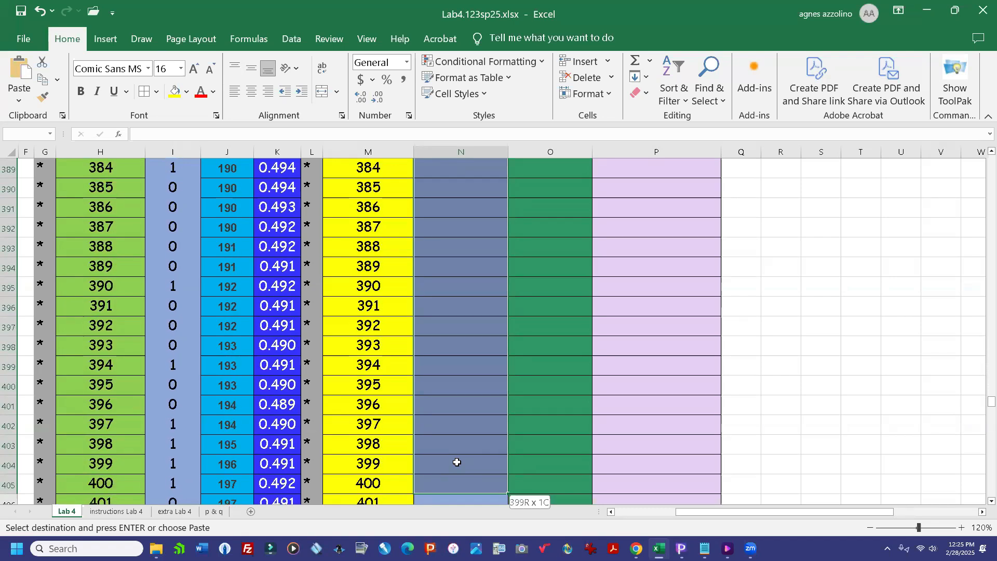
key("shift+Down")
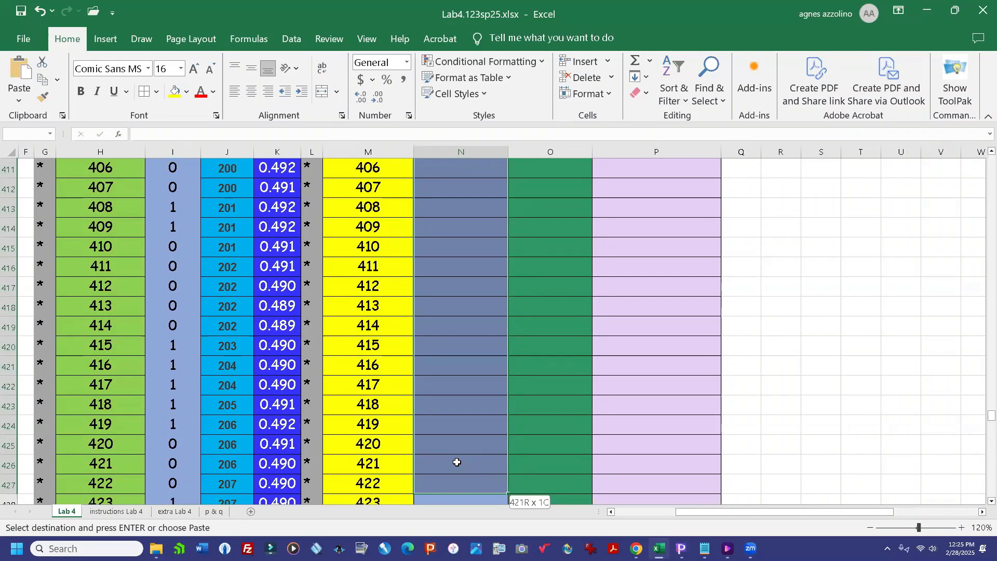
key("shift+Down")
key("shift+Down")
key("shift+Down")
key("shift+Down")
key("shift+Down")
key("shift+Down")
key("shift+Down")
key("shift+Down")
key("shift+Down")
key("shift+Down")
key("shift+Down")
key("shift+Down")
key("shift+Down")
key("shift+Down")
key("shift+Down")
key("shift+Down")
key("shift+Down")
key("shift+Down")
key("shift+Down")
key("shift+Down")
key("shift+Down")
key("shift+Down")
key("shift+Down")
key("shift+Down")
key("shift+Down")
key("shift+Down")
key("shift+Down")
key("shift+Down")
key("shift+Down")
key("shift+Down")
key("shift+Down")
key("shift+Down")
key("shift+Down")
key("shift+Down")
key("shift+Down")
key("shift+Down")
key("shift+Down")
key("shift+Down")
key("shift+Down")
key("shift+Down")
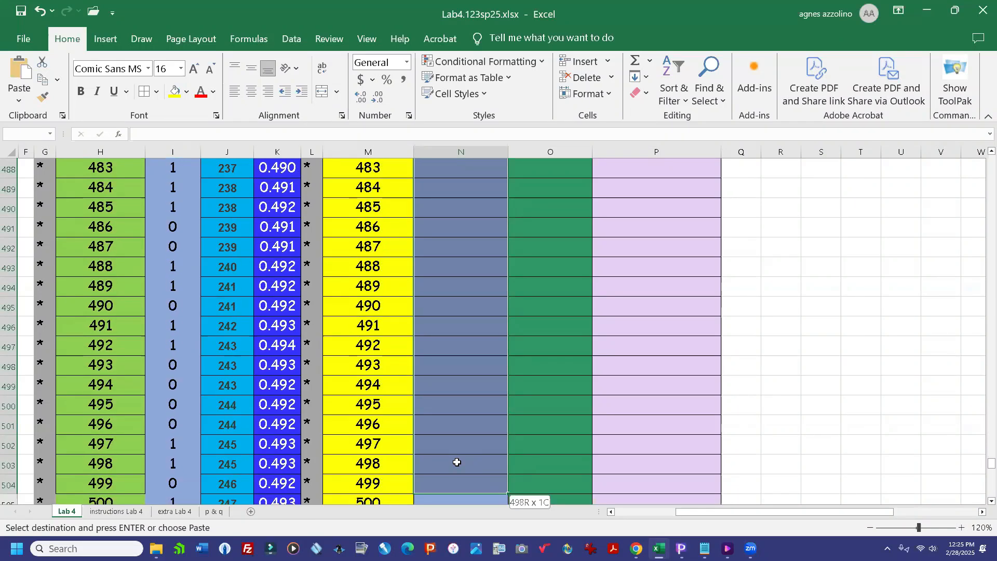
key("shift+Down")
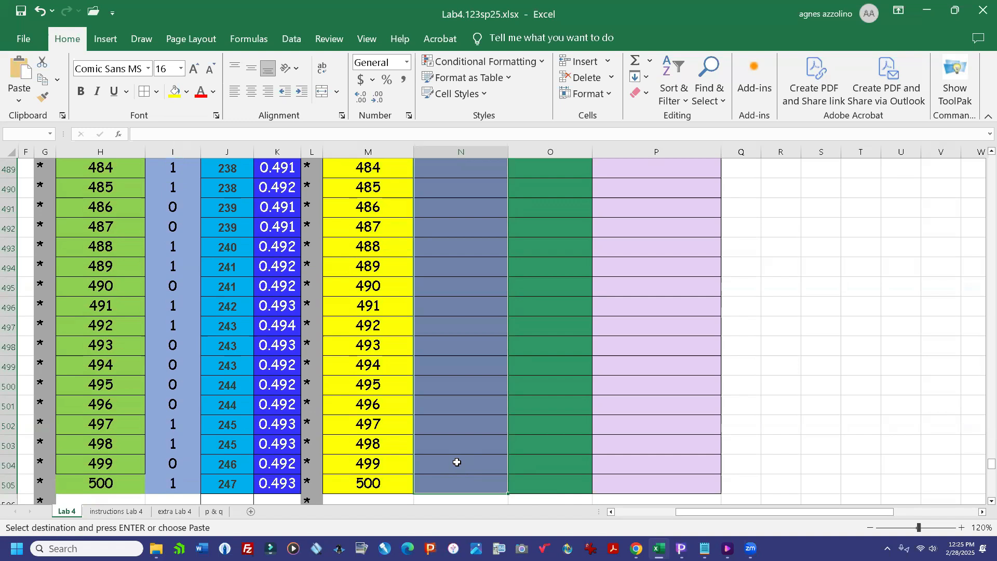
key("ctrl+v")
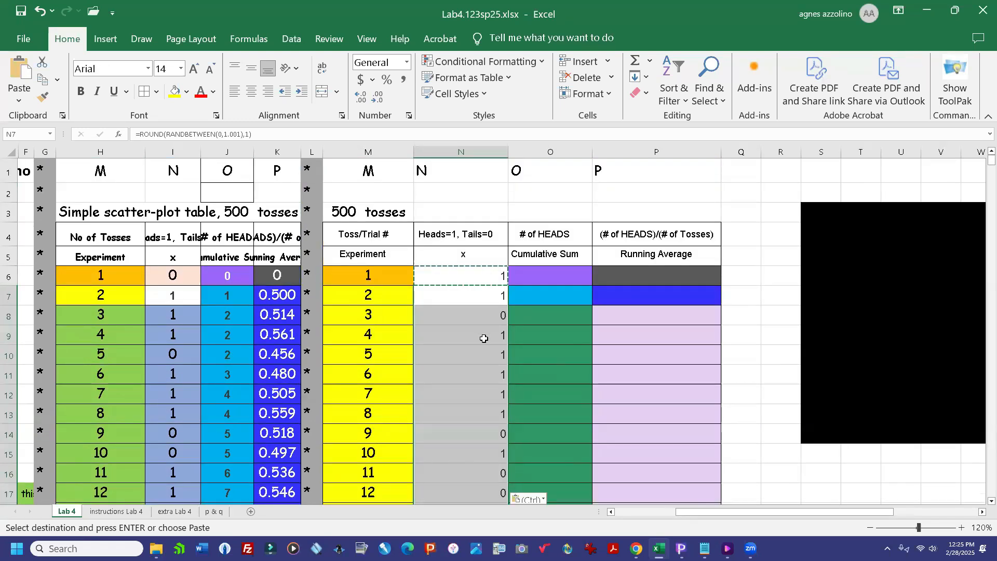
left_click(741, 430)
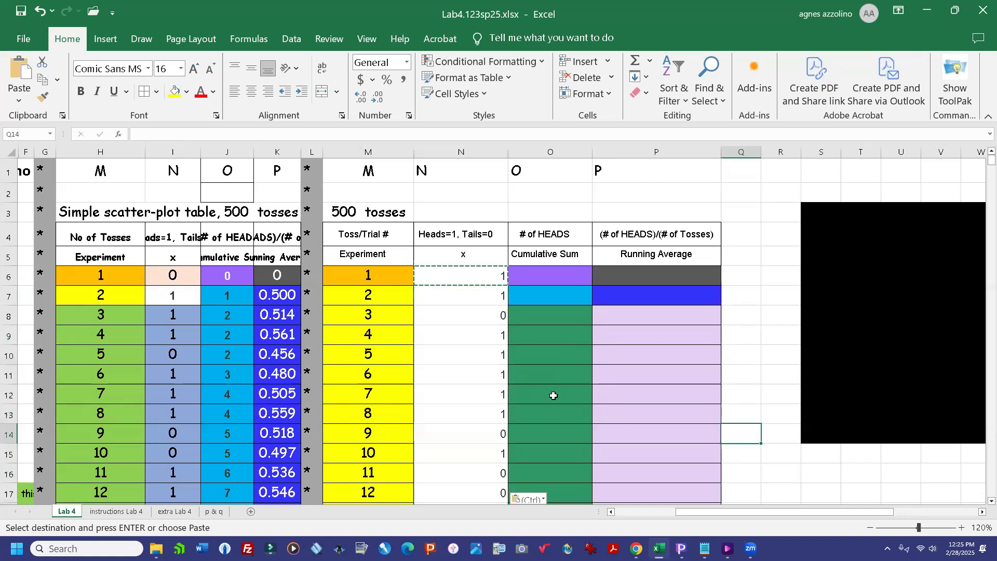
Step: Center the contents of the whole heads/tails column N
left_click(461, 151)
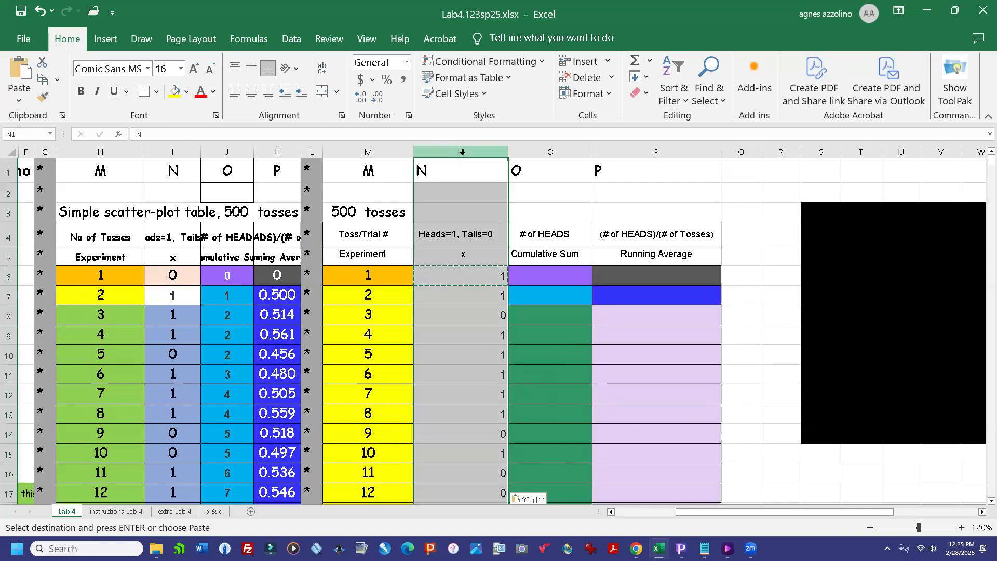
left_click(251, 92)
left_click(780, 192)
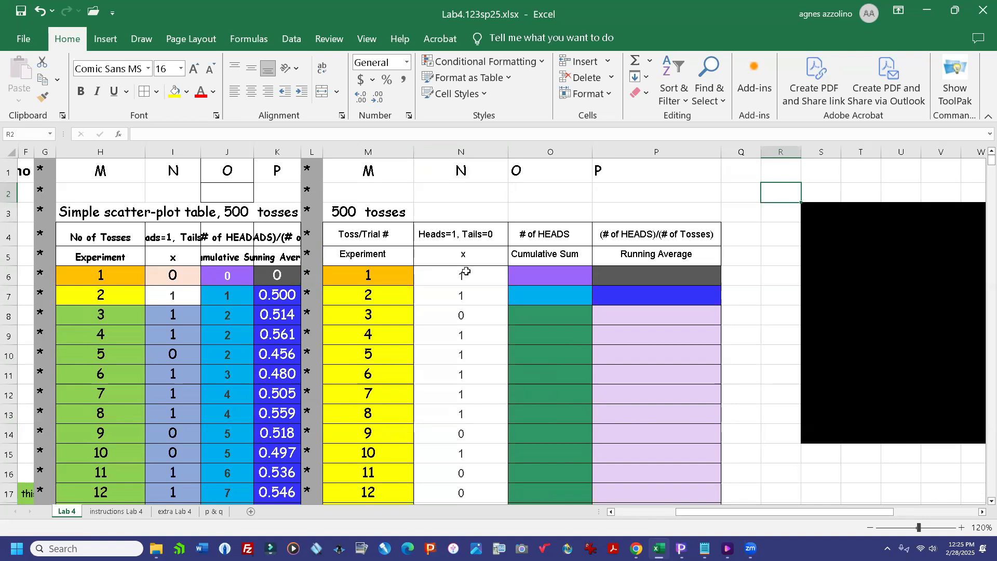
Step: Copy the heads/tails results in N6:N505, paste them back over themselves as values only, and check several of the cells
left_click_drag(459, 279, 447, 317)
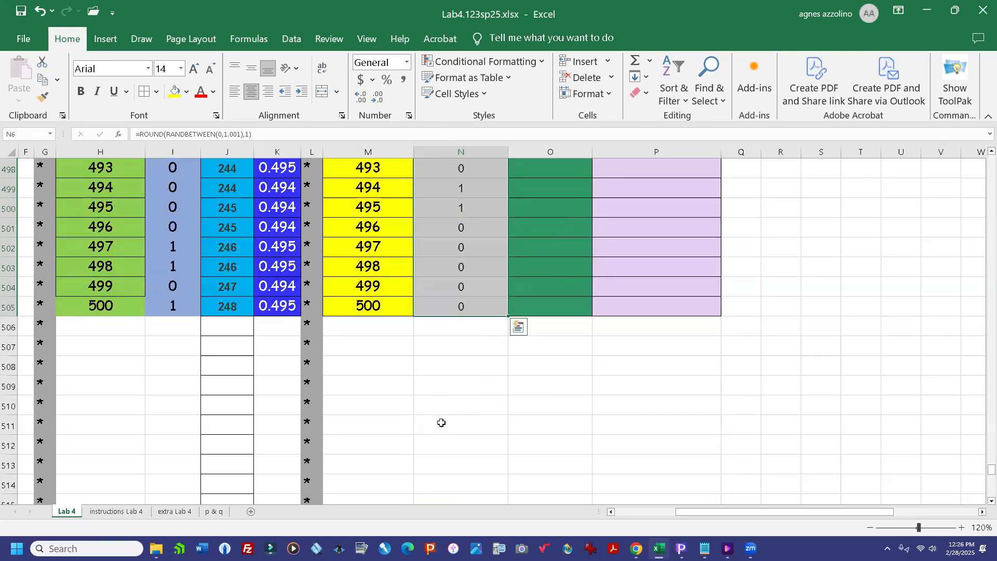
key("ctrl+c")
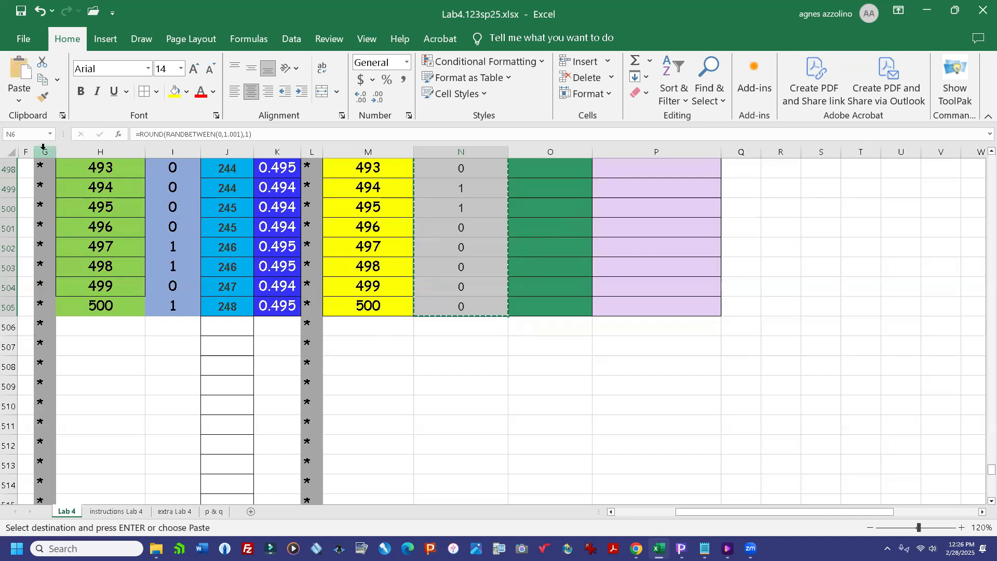
left_click(21, 100)
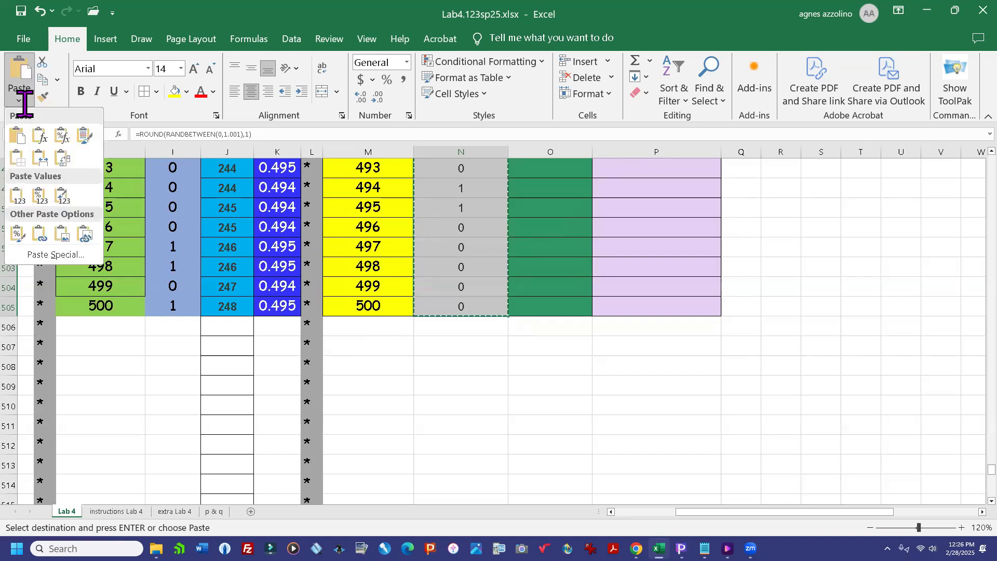
left_click(21, 193)
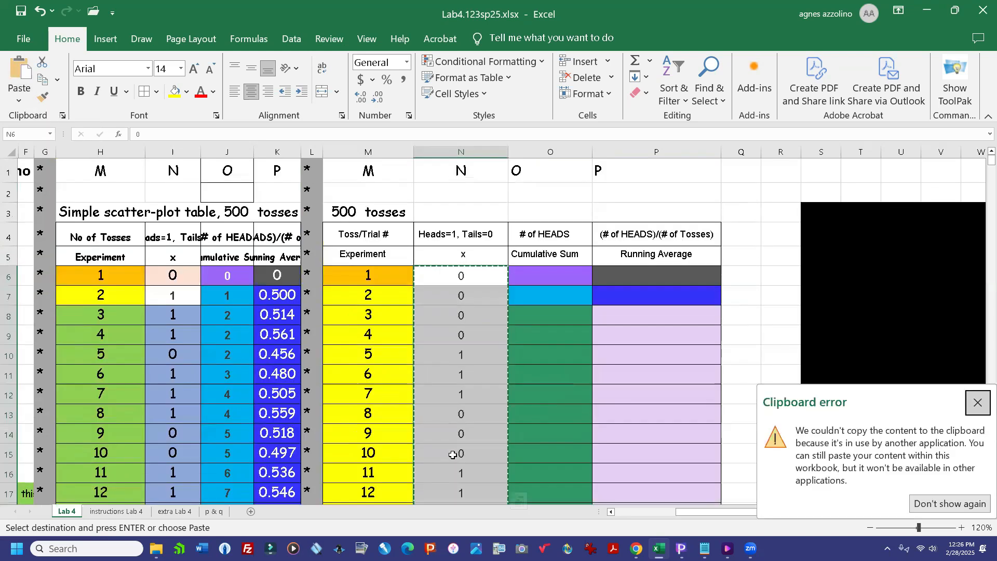
left_click(473, 198)
left_click(469, 296)
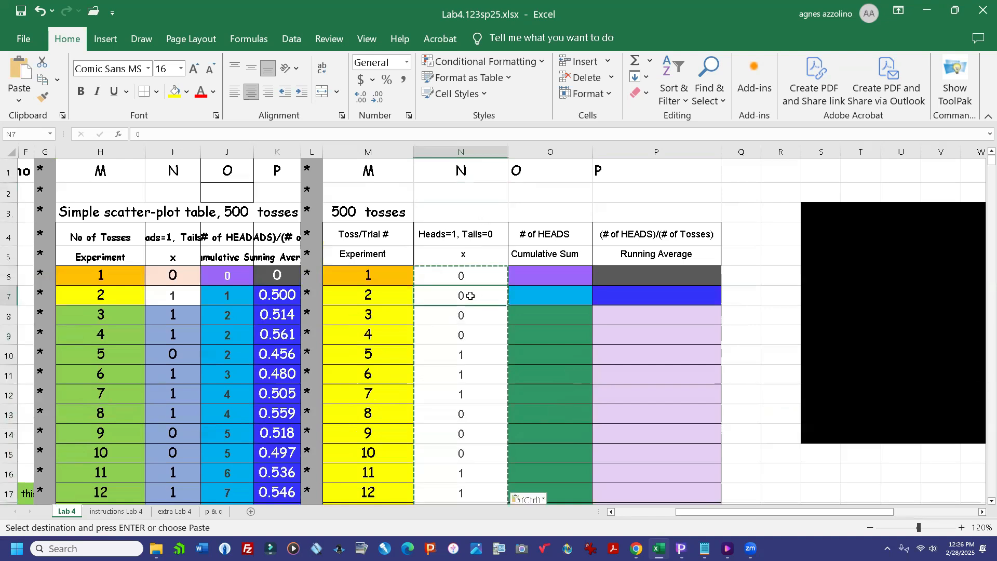
left_click(463, 316)
left_click(456, 372)
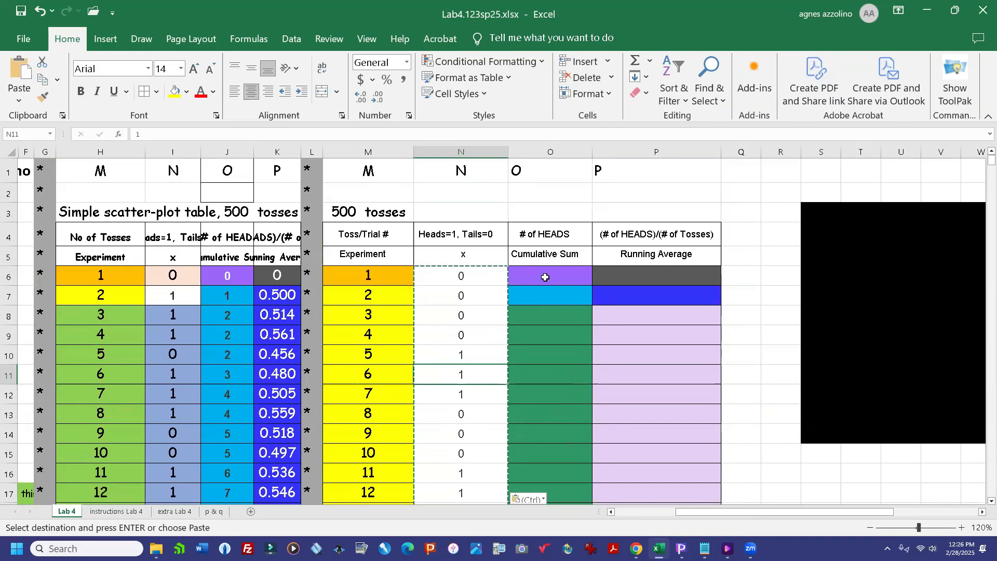
Step: Clear the copy marquee and enter the formula =N6 in cell O6 as the first cumulative sum of heads
left_click(550, 279)
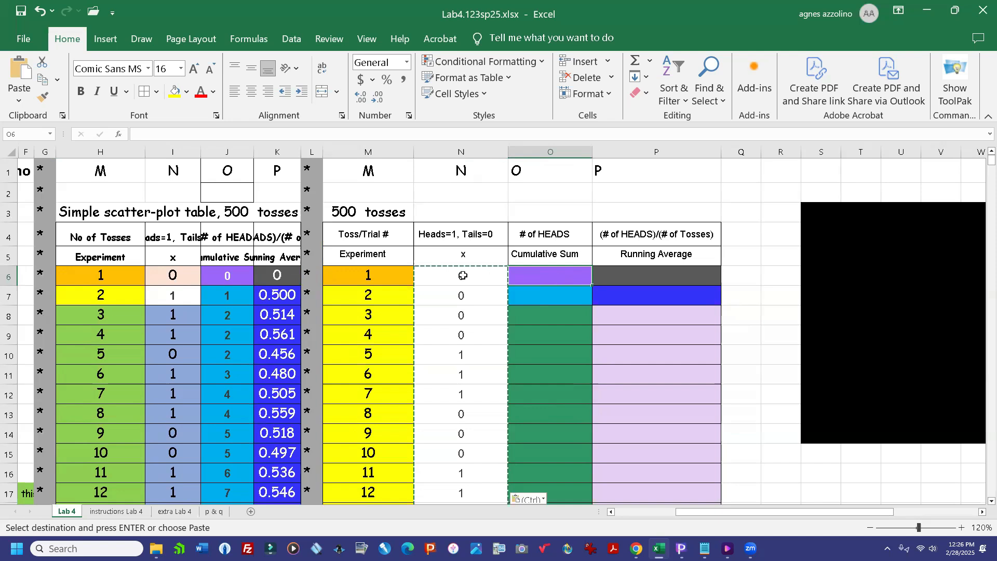
key("Escape")
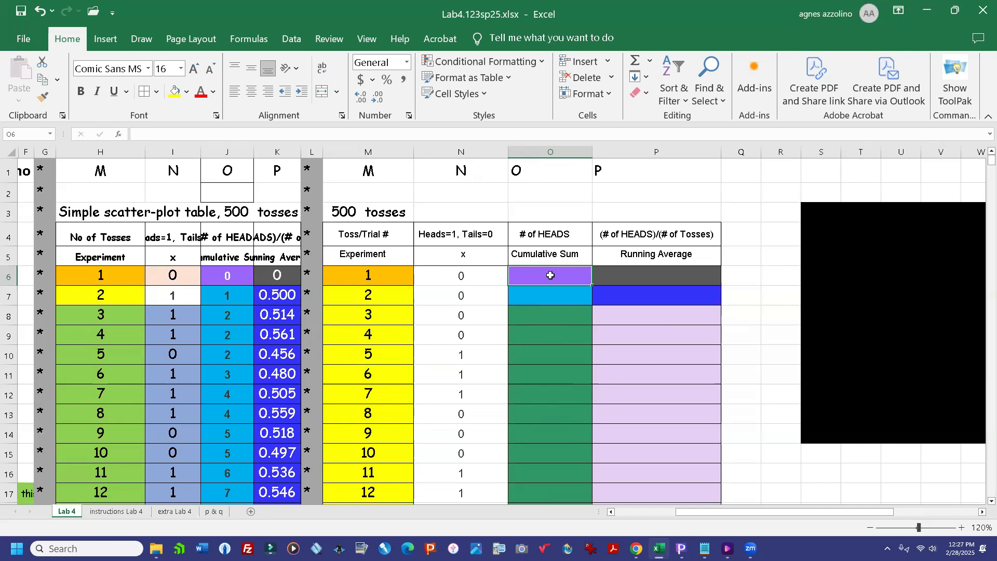
double_click(550, 275)
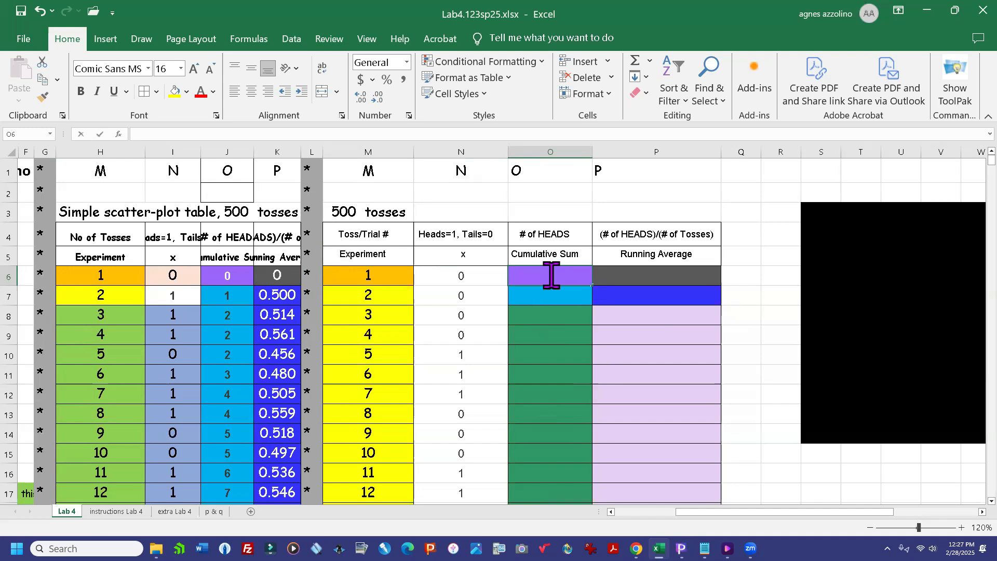
type("=")
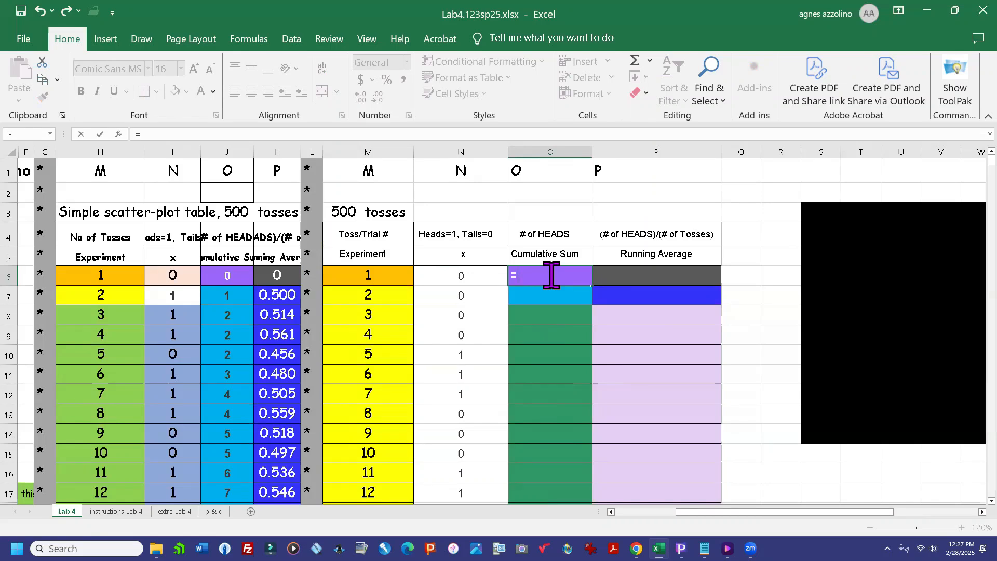
key("Left")
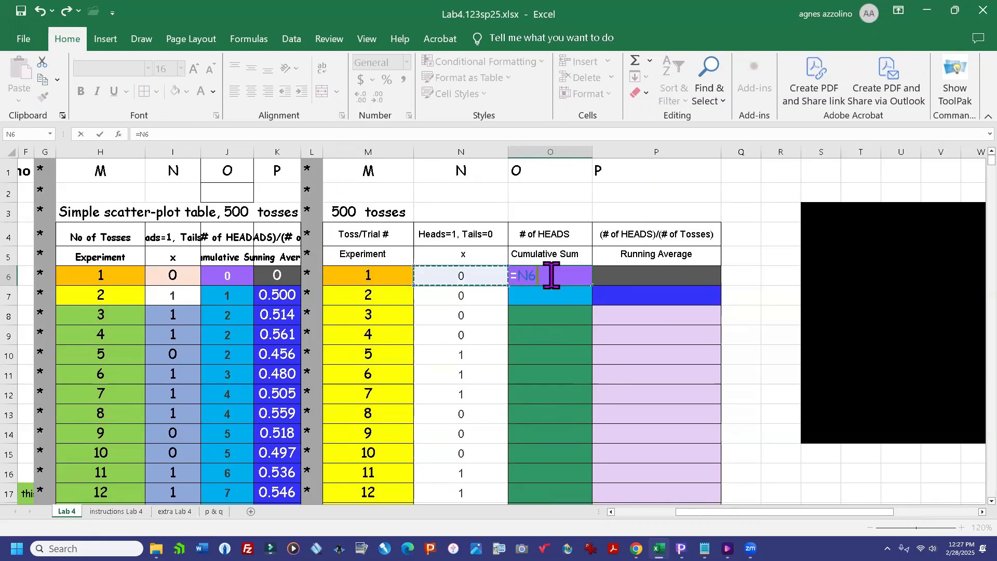
key("Return")
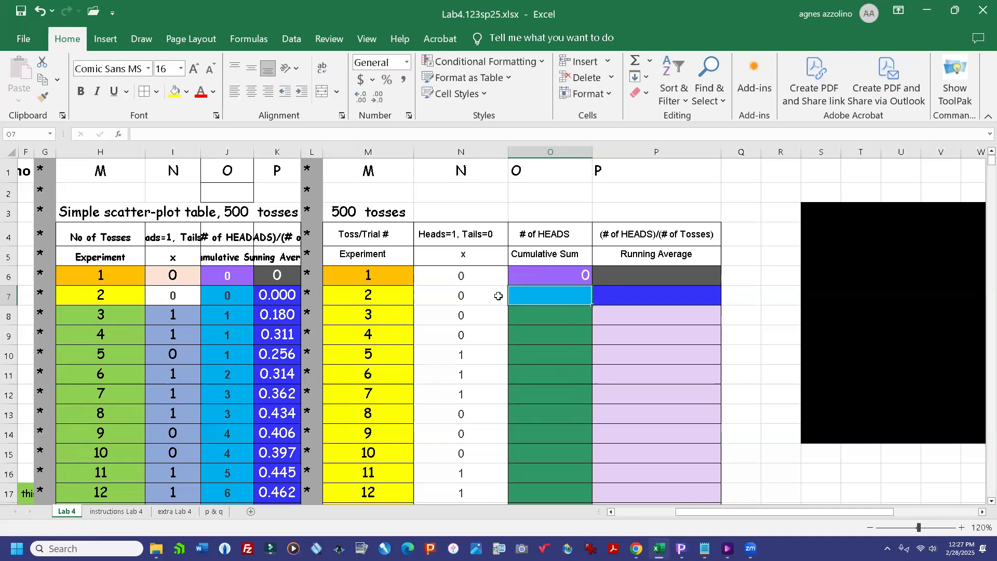
Step: Center the contents of the whole cumulative sum column O
left_click(552, 152)
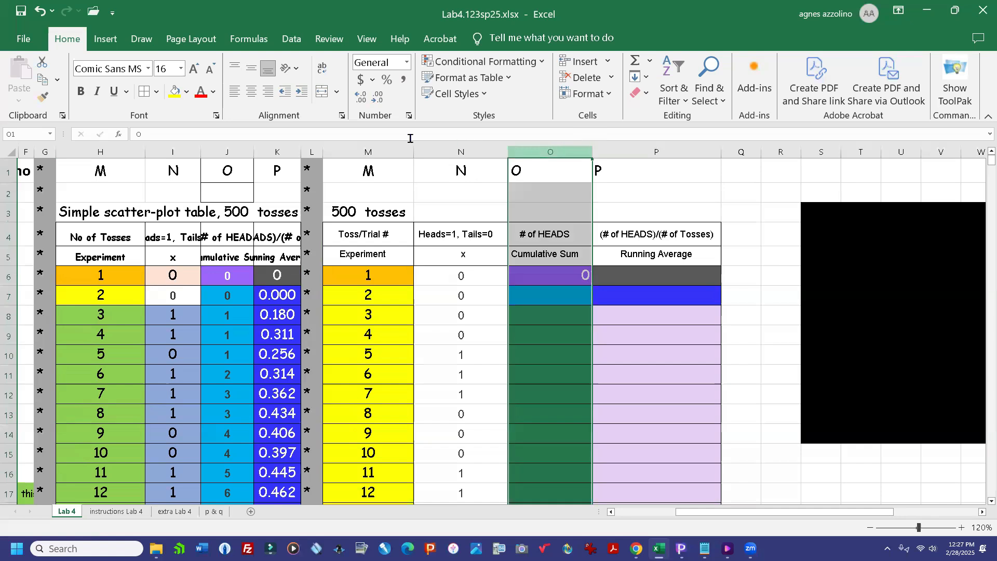
left_click(251, 92)
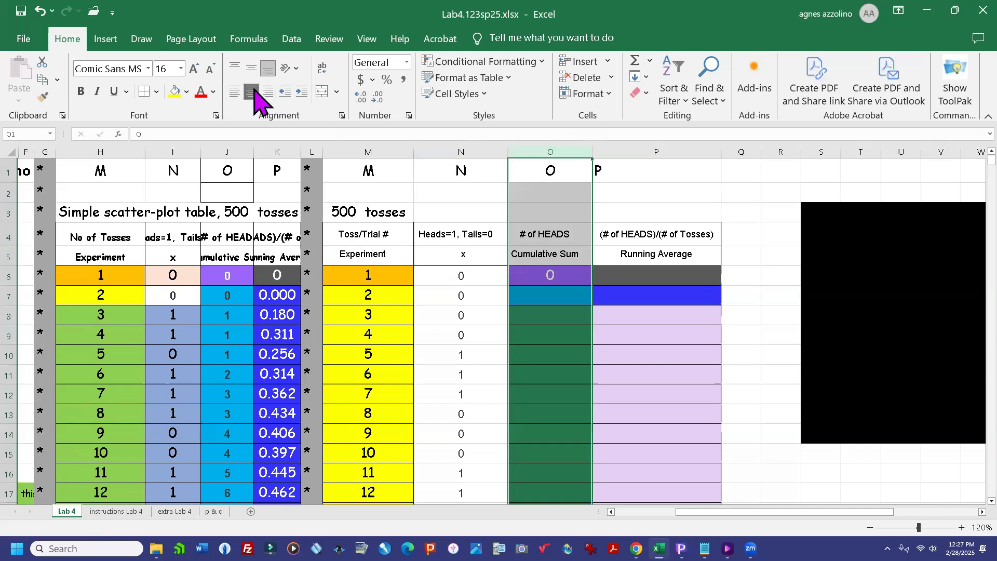
left_click(673, 188)
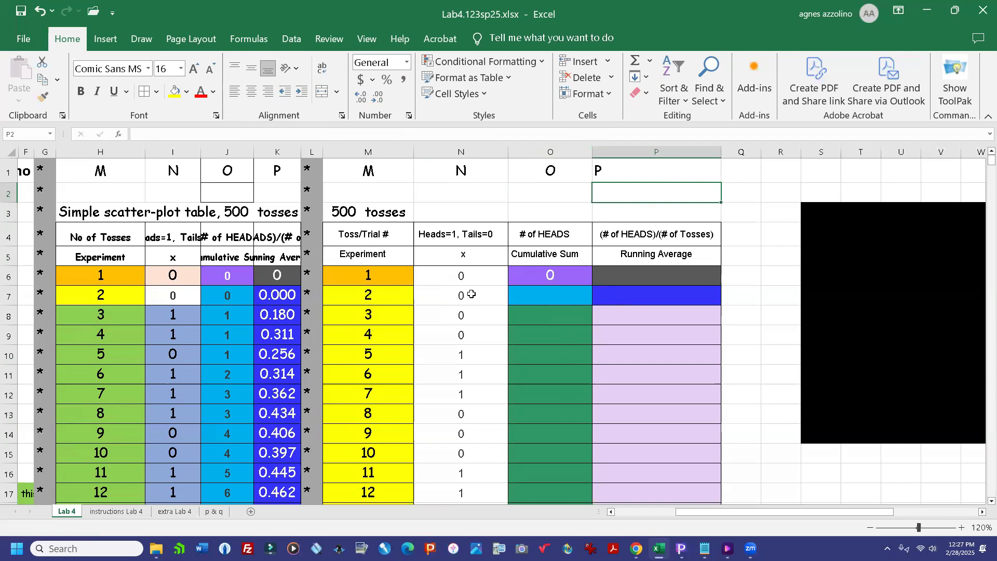
Step: Enter the formula =O6+N7 in cell O7 to add the second toss to the cumulative sum of heads
left_click(551, 295)
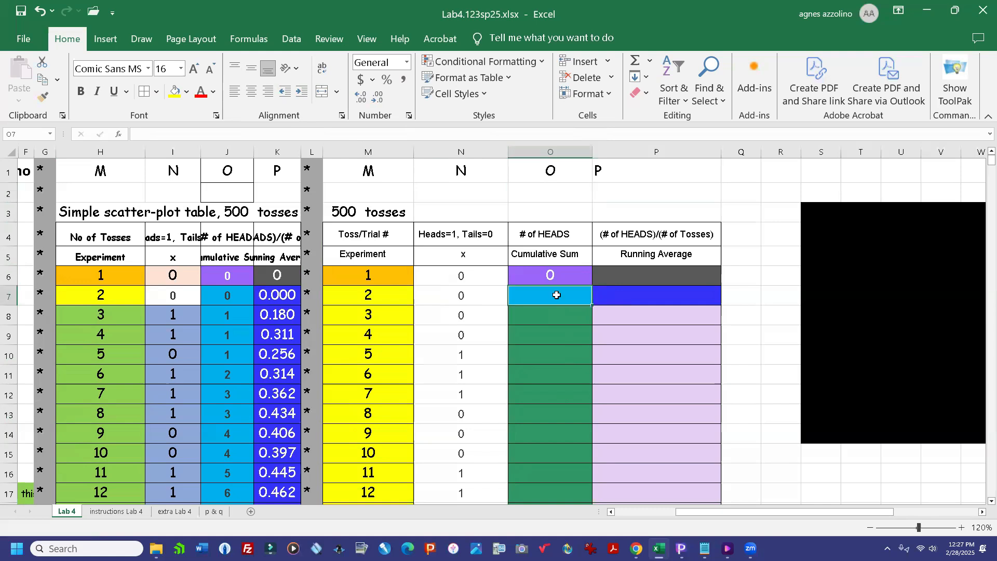
type("=")
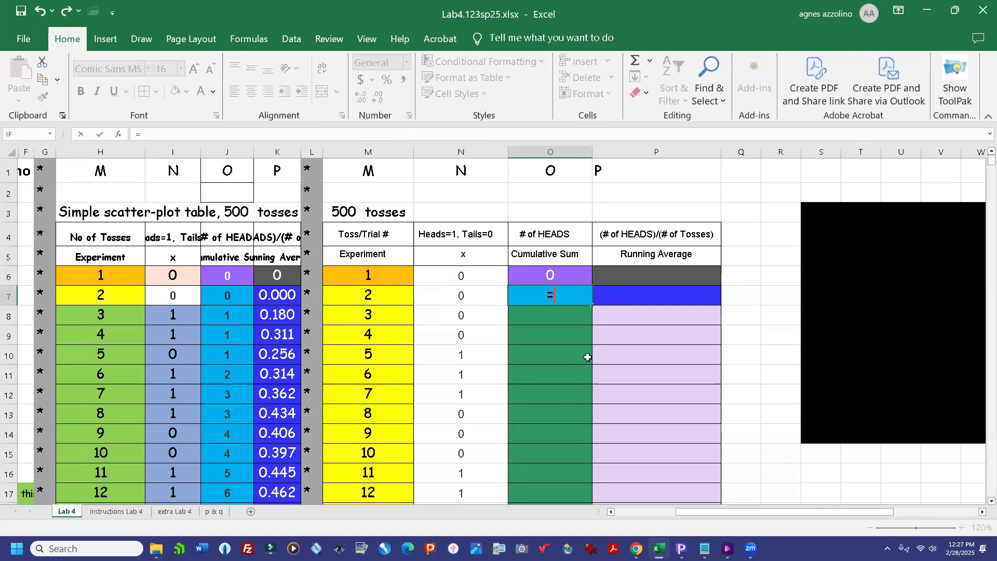
left_click(554, 273)
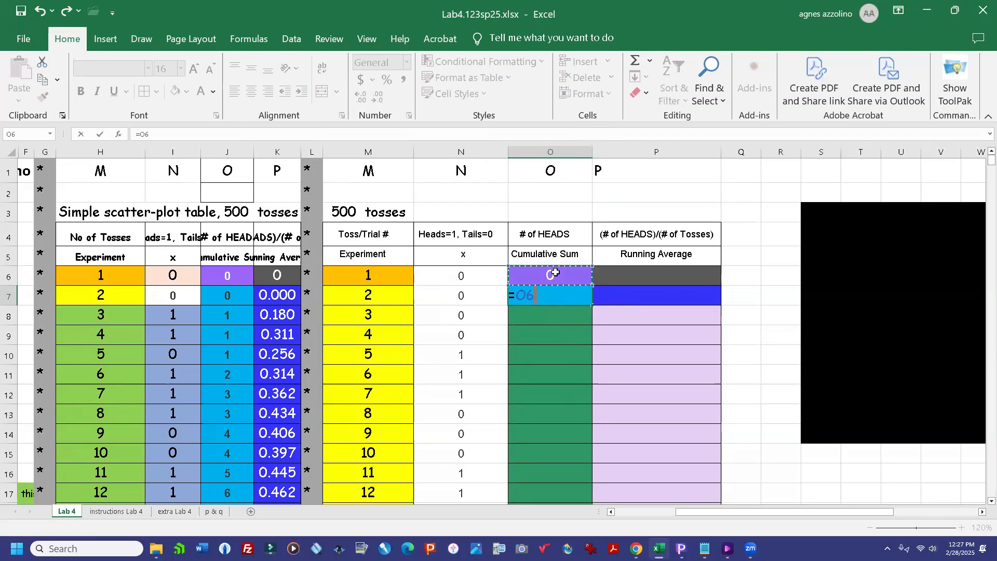
type("+")
left_click(475, 298)
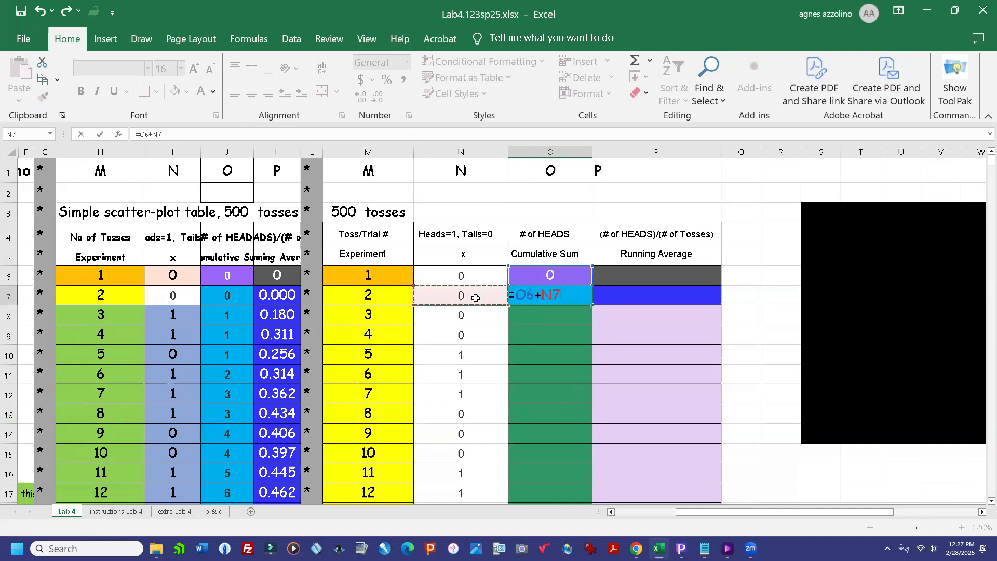
key("Return")
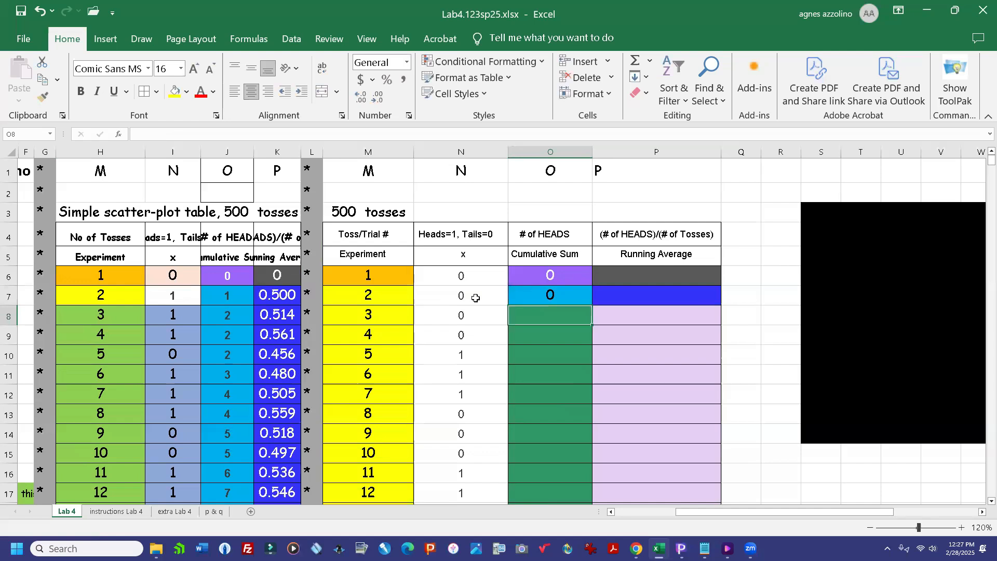
Step: Copy the cumulative sum formula in O7 and paste it into O8:O505 for the remaining tosses
left_click(557, 291)
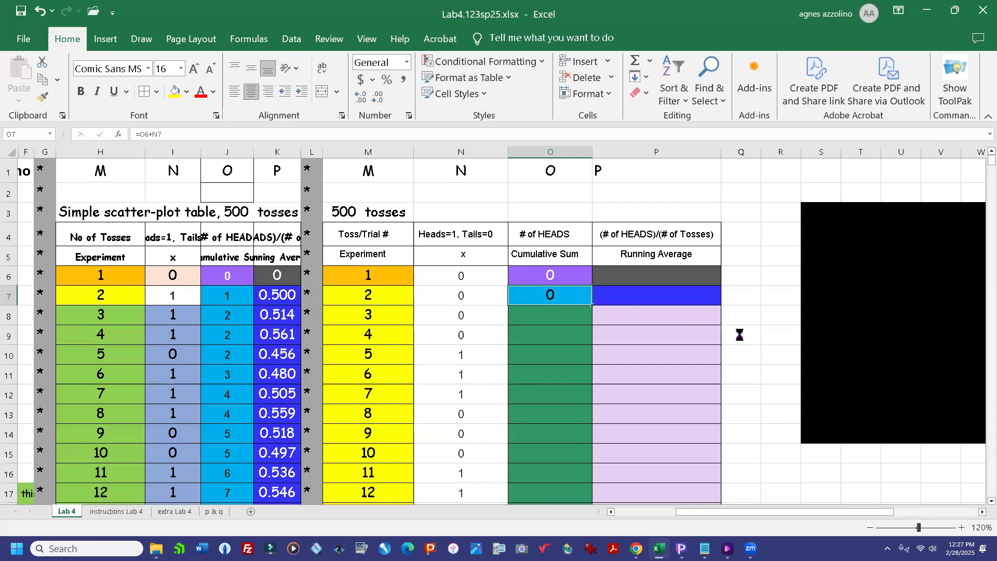
key("ctrl+c")
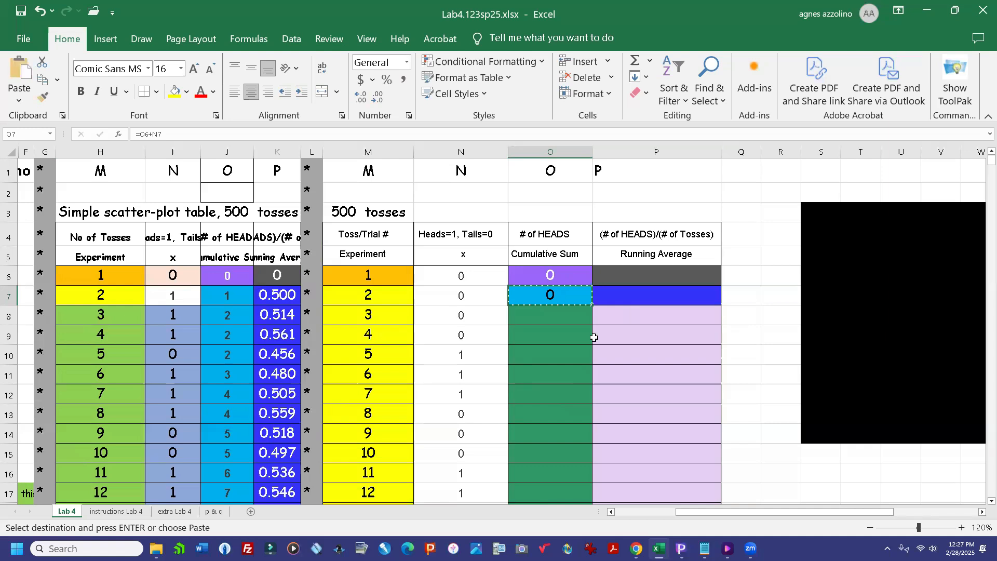
left_click_drag(551, 312, 555, 403)
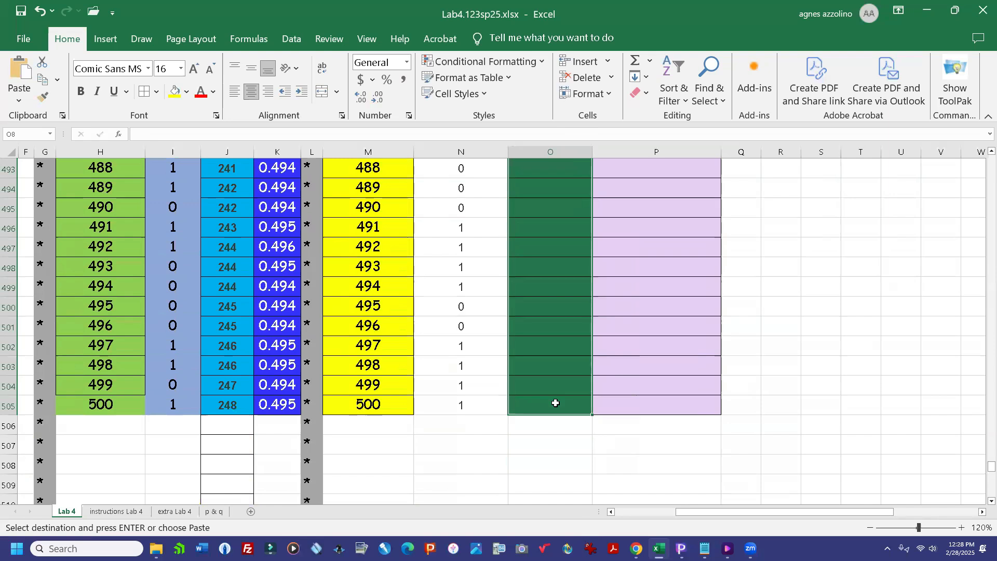
key("ctrl+v")
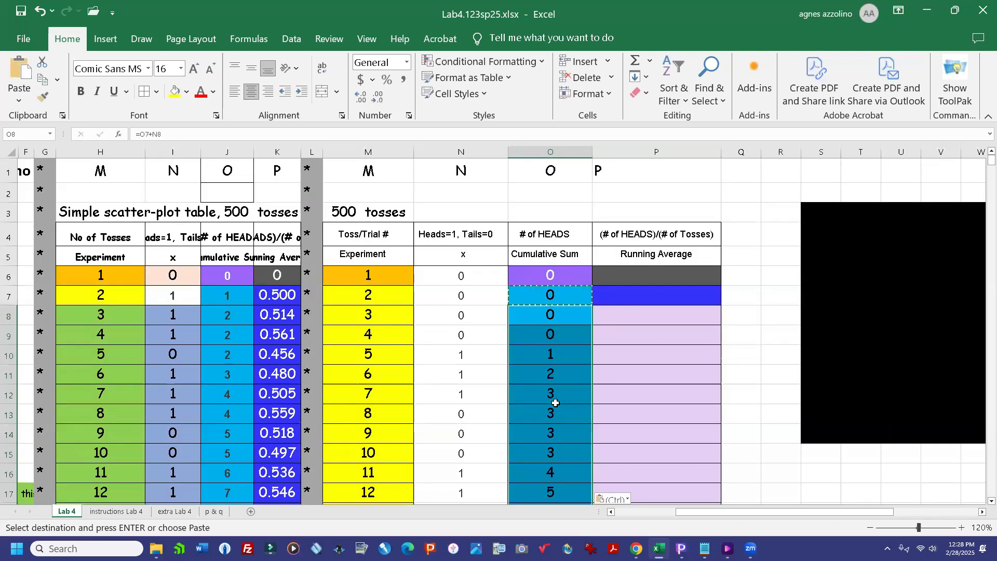
left_click(628, 376)
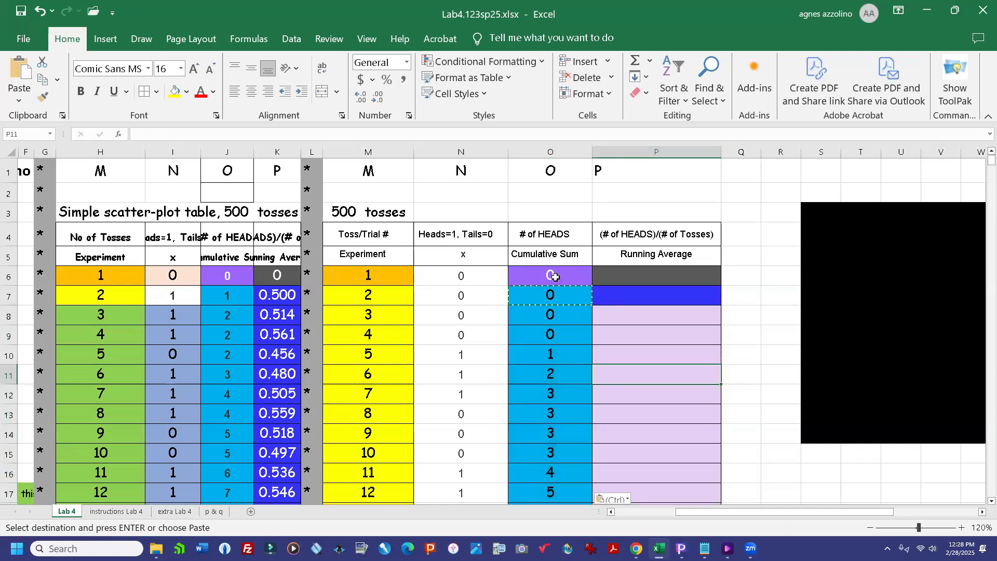
Step: Replace the cumulative sum formulas in O6:O505 with their values by copying the range and pasting values only in place
left_click_drag(555, 276, 560, 314)
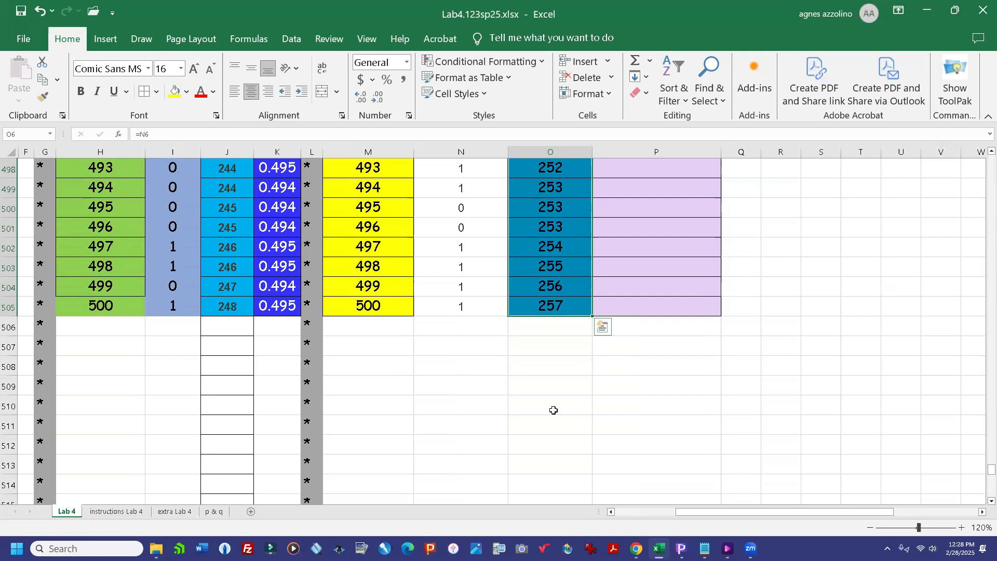
key("ctrl+c")
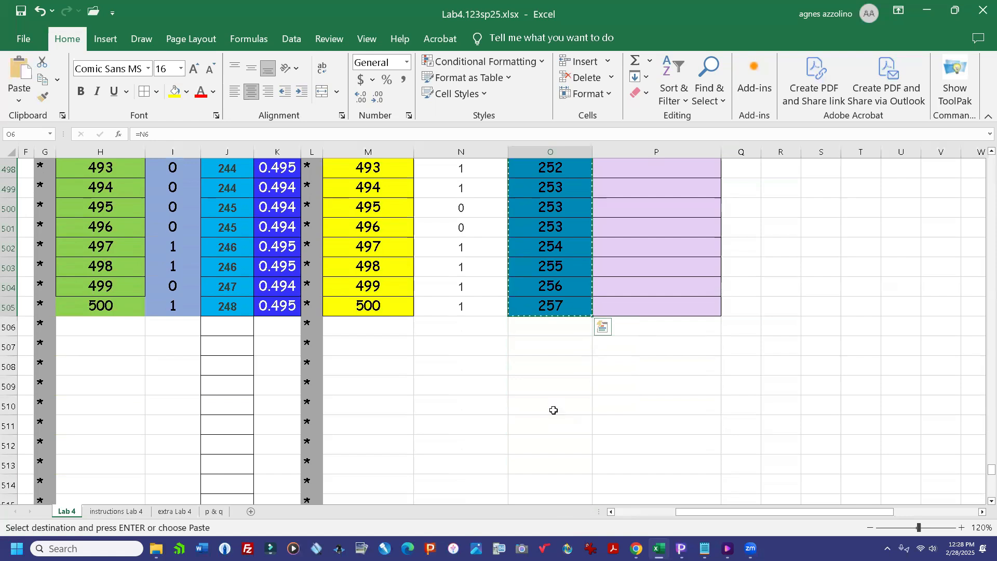
left_click(19, 102)
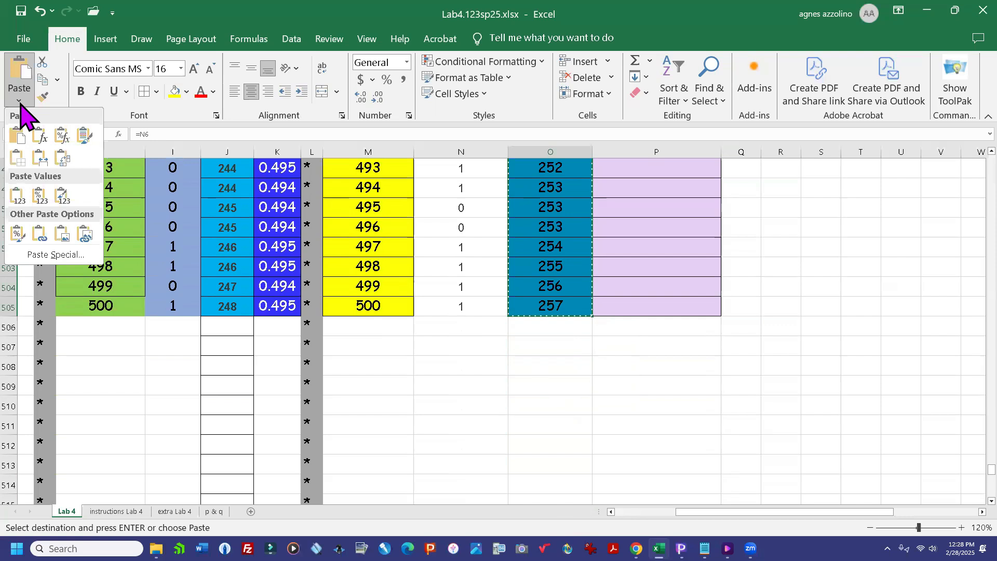
left_click(17, 196)
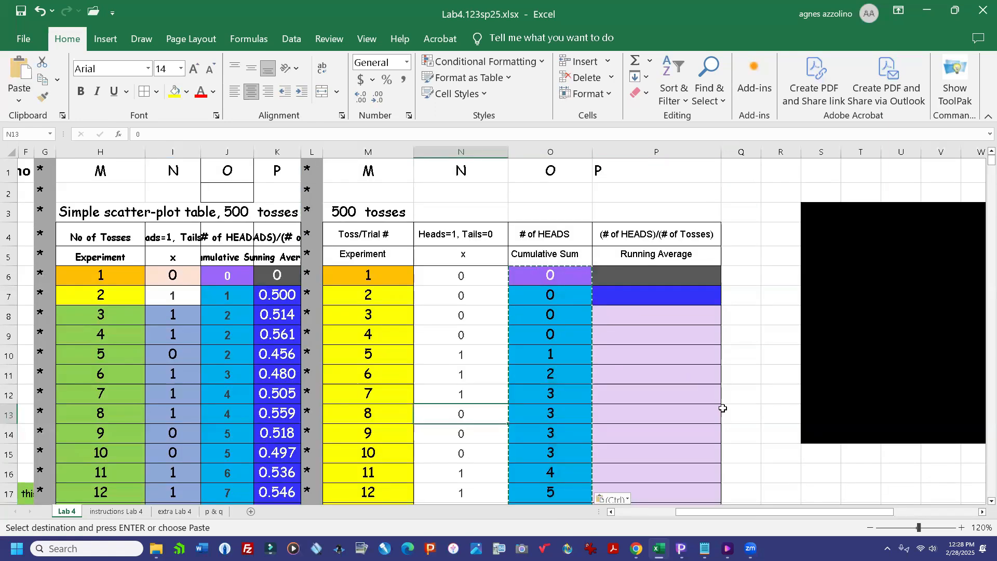
key("Escape")
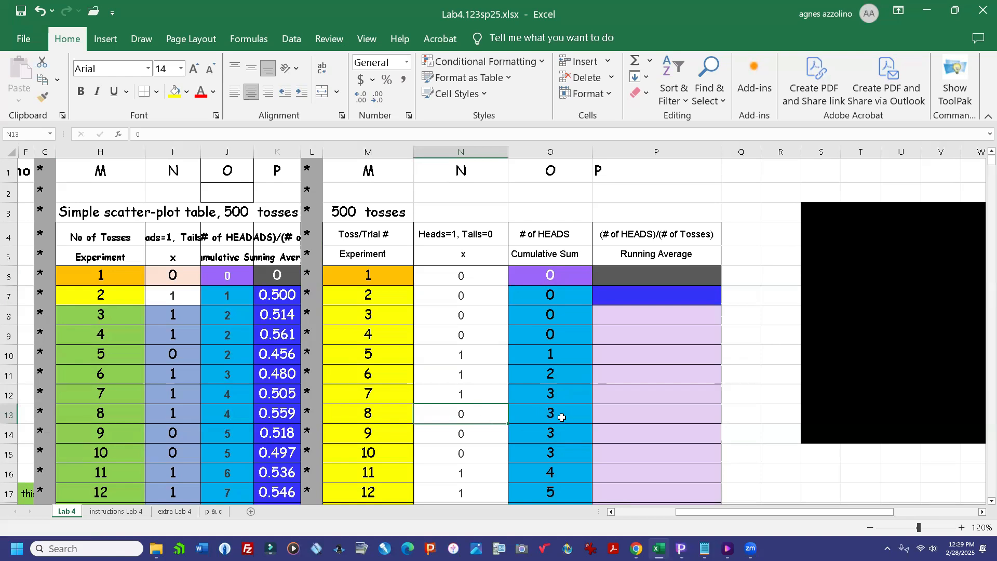
Step: Examine the toss results in column N against the cumulative sums of heads in column O
scroll(642, 382, "down", 4)
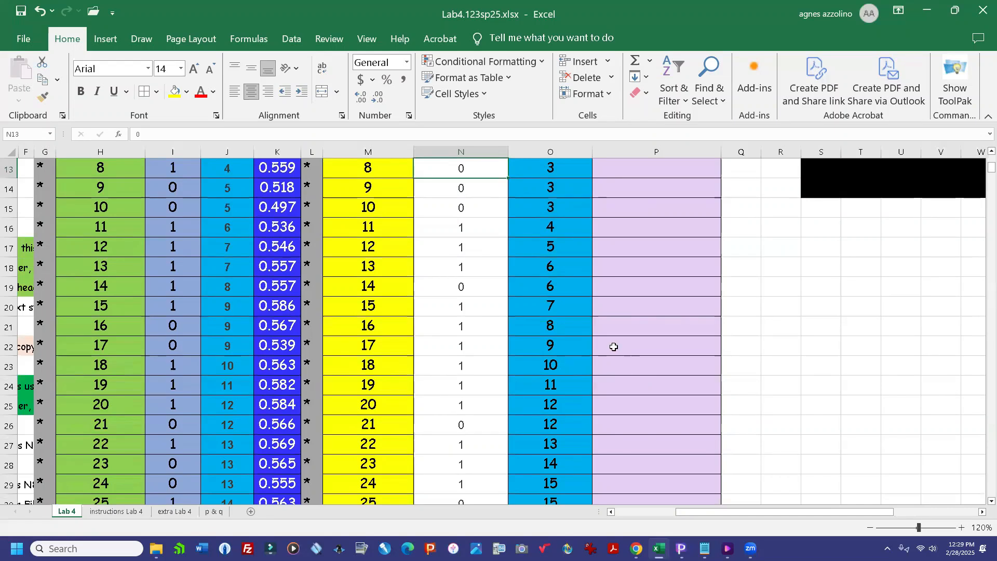
scroll(612, 345, "down", 2)
scroll(572, 296, "down", 4)
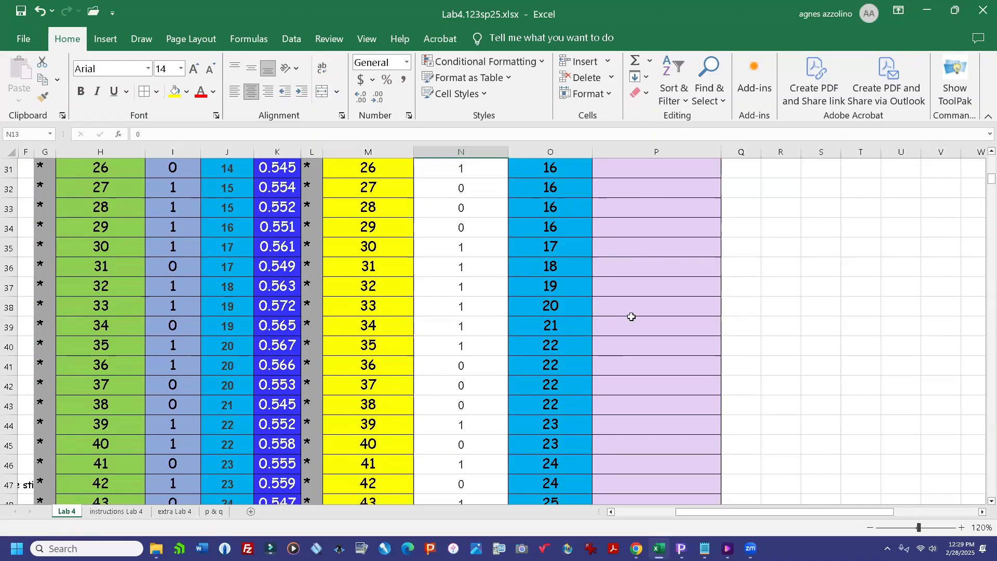
scroll(631, 315, "down", 6)
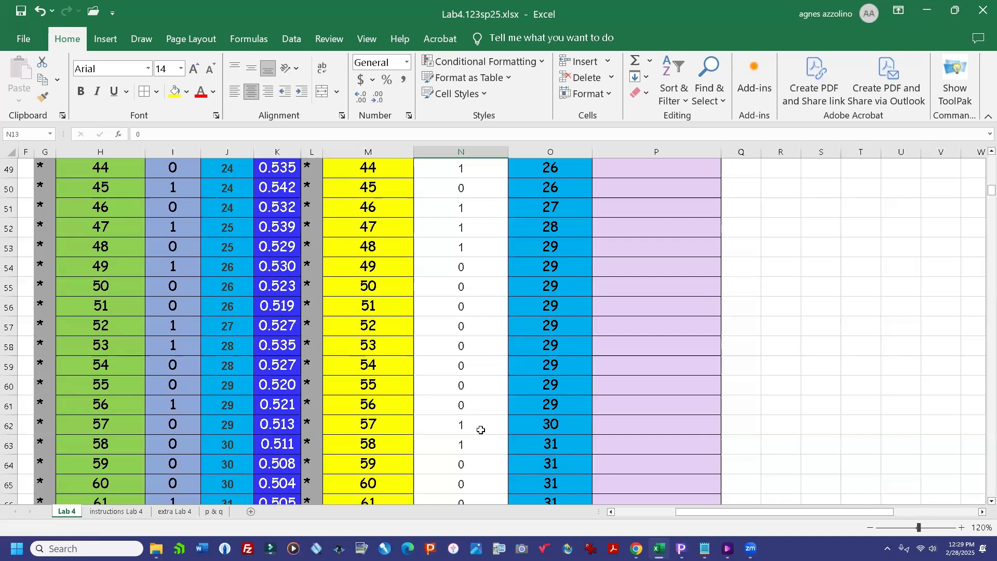
scroll(665, 385, "up", 6)
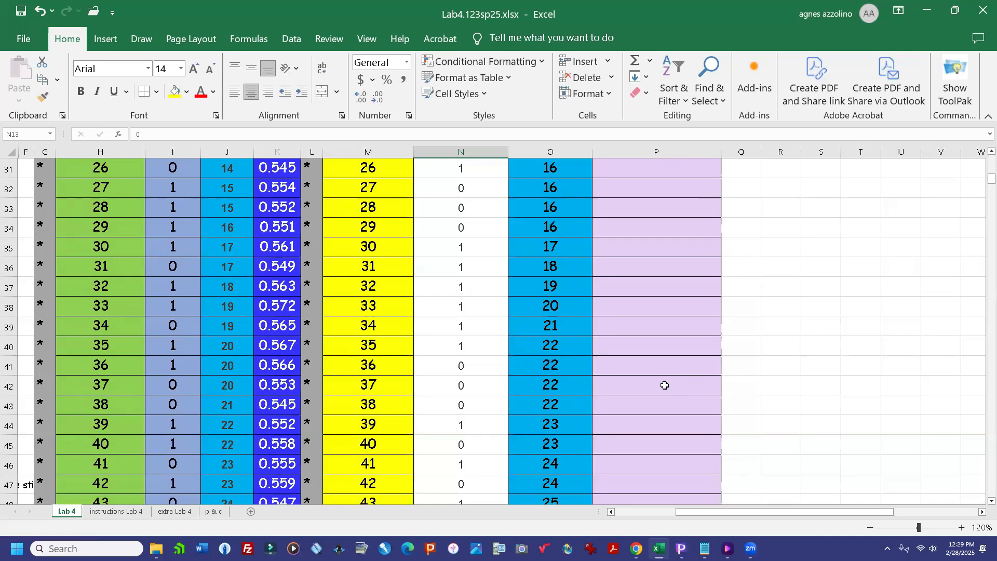
scroll(664, 386, "up", 10)
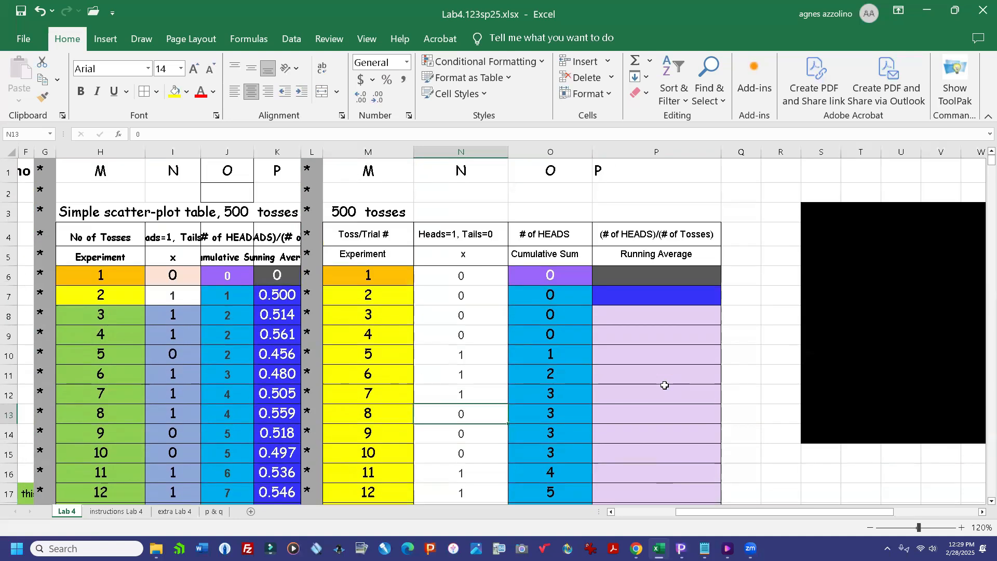
left_click(653, 280)
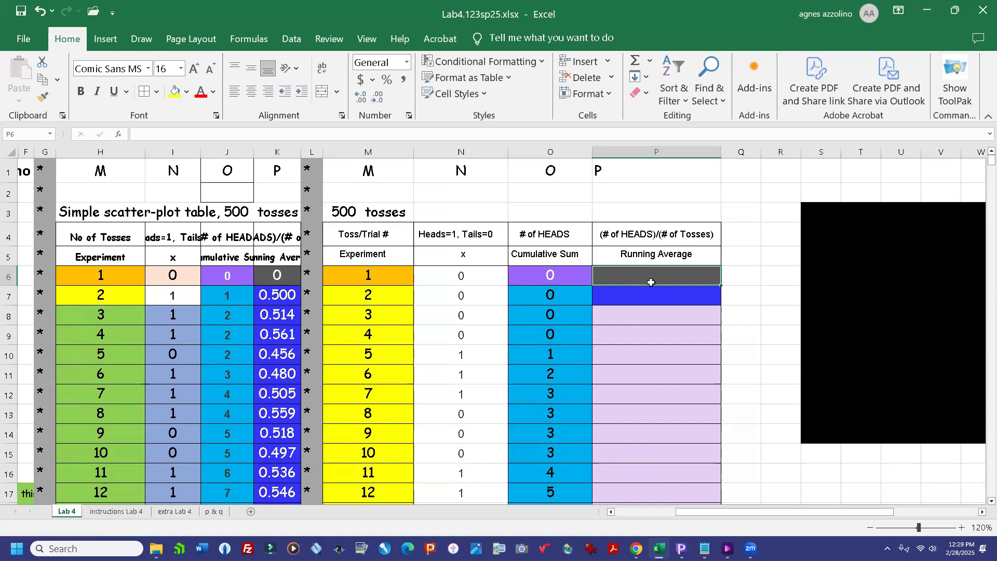
type("=")
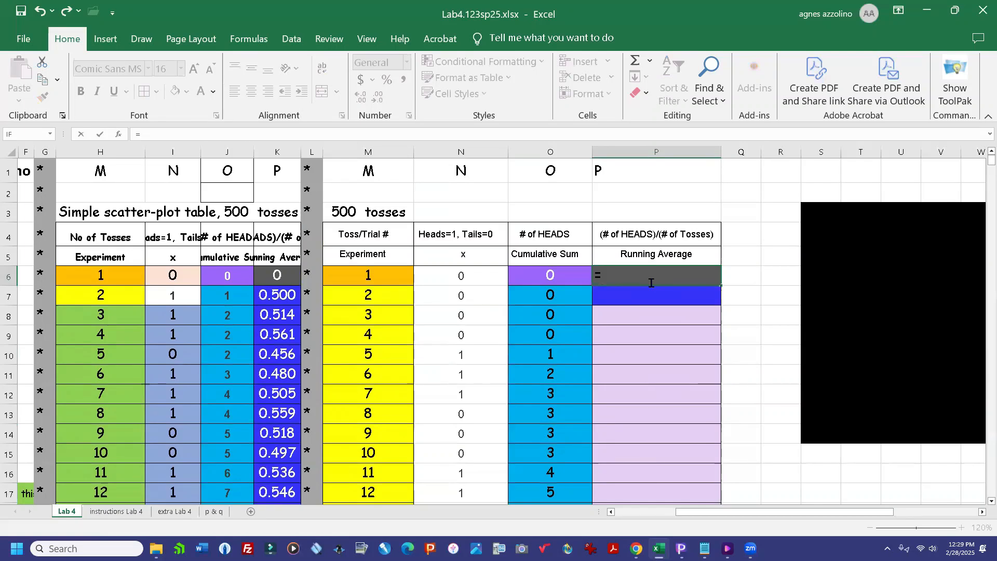
left_click(747, 270)
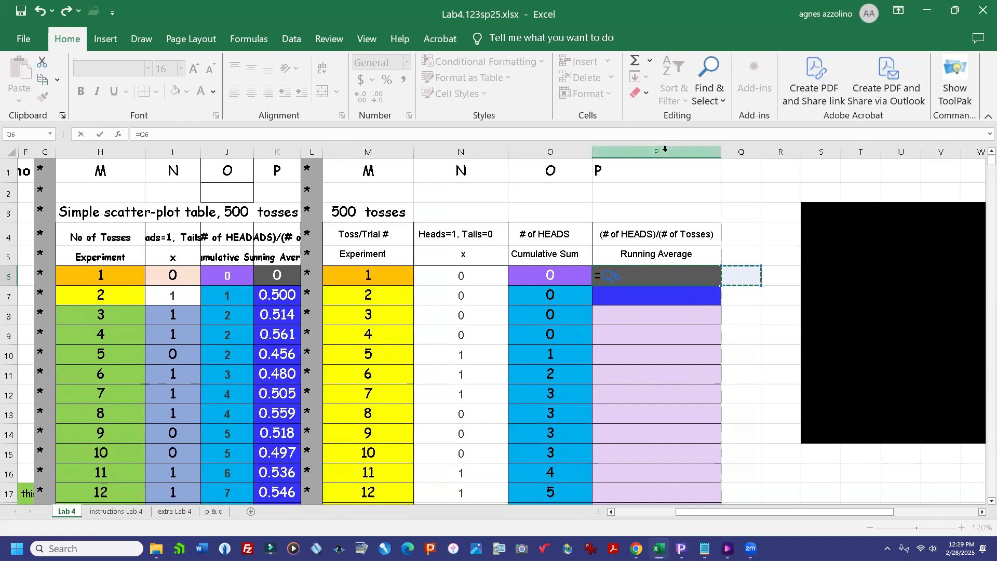
left_click(652, 161)
left_click(654, 151)
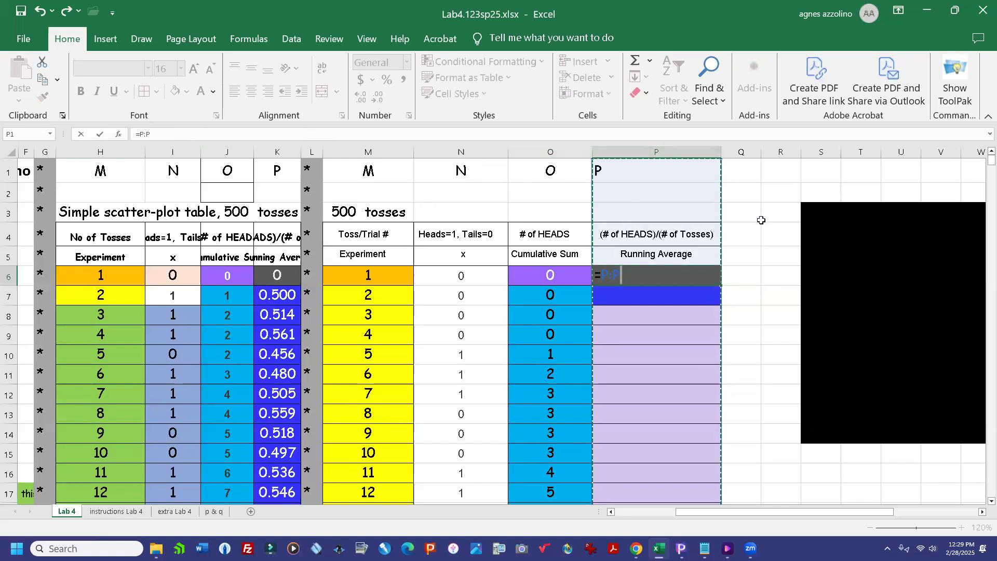
left_click(762, 218)
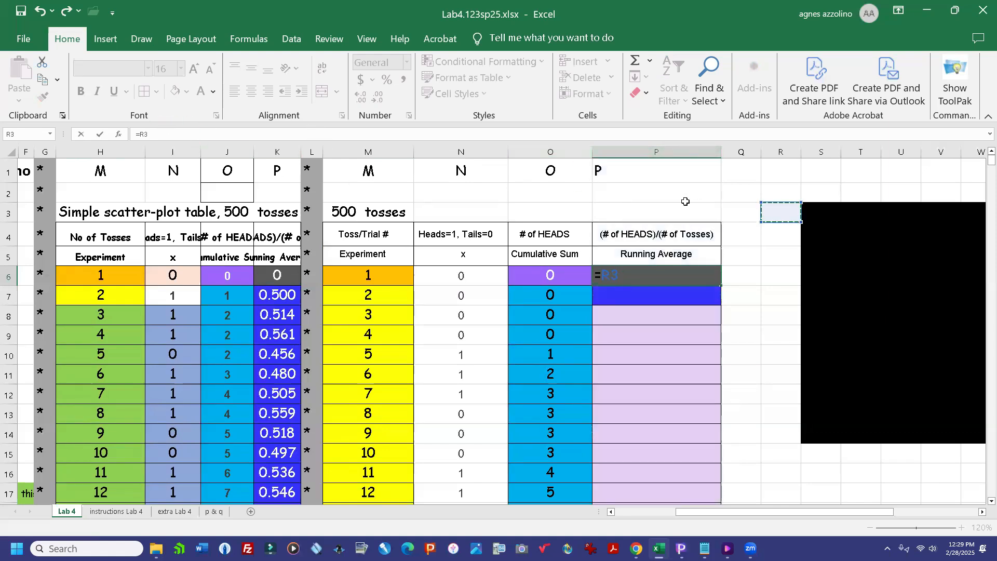
left_click(657, 152)
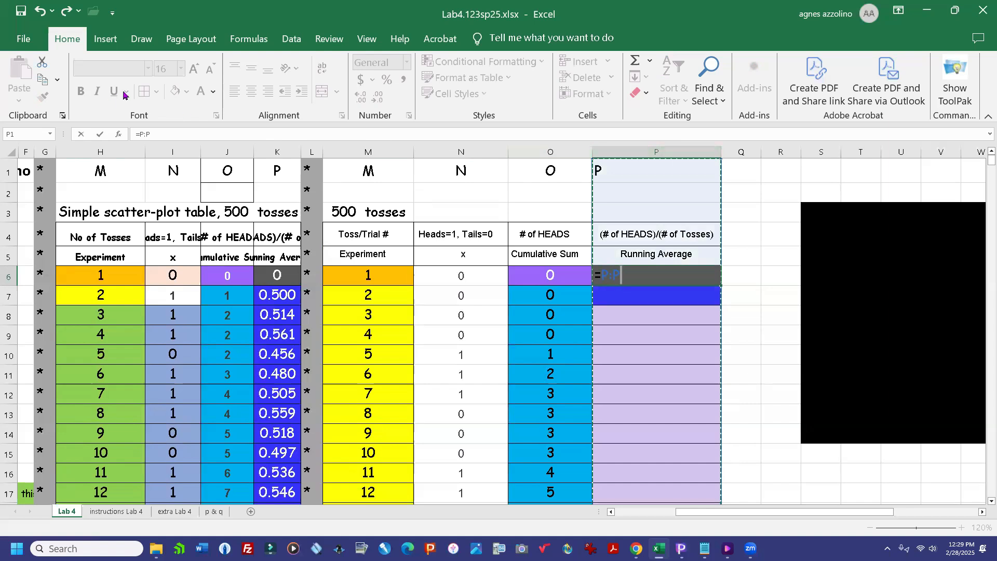
left_click(546, 205)
left_click_drag(609, 237, 670, 275)
left_click(740, 214)
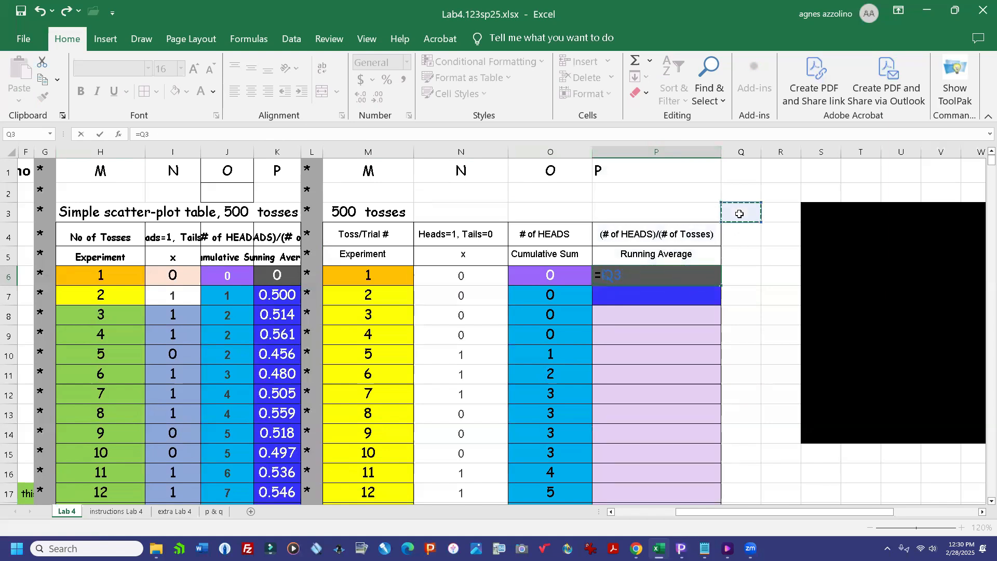
key("Escape")
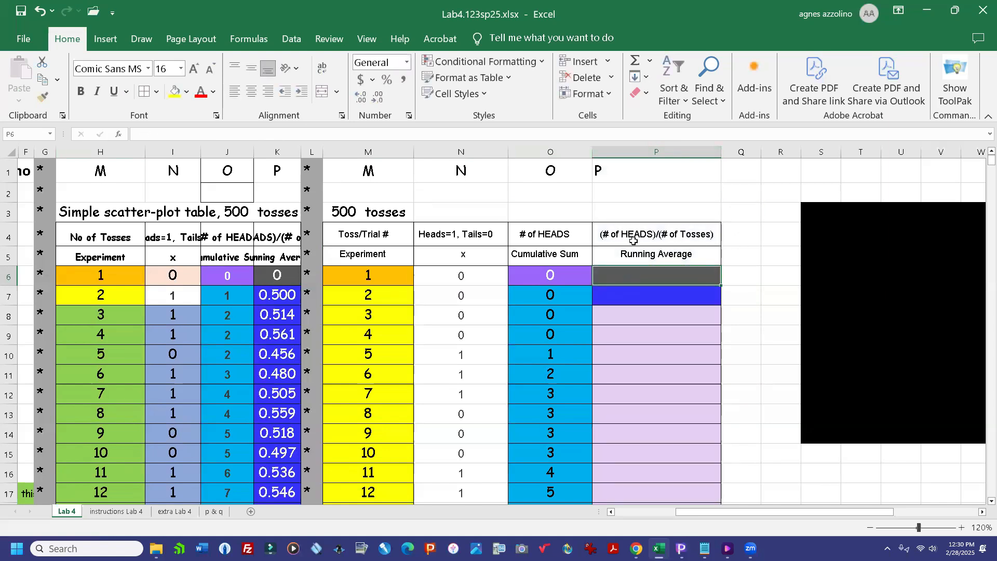
Step: Change the font color of the whole running average column P to white
left_click(647, 151)
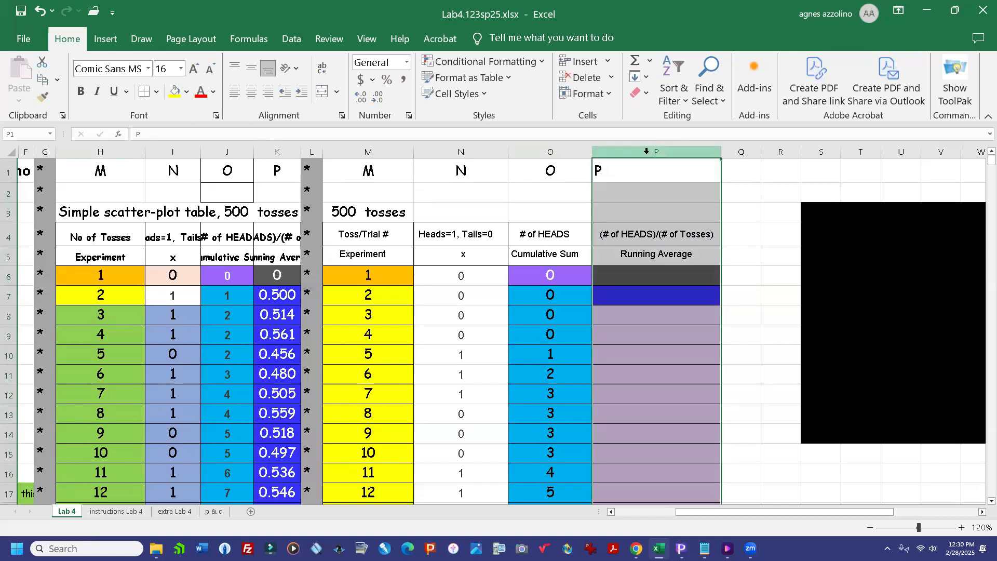
left_click(212, 91)
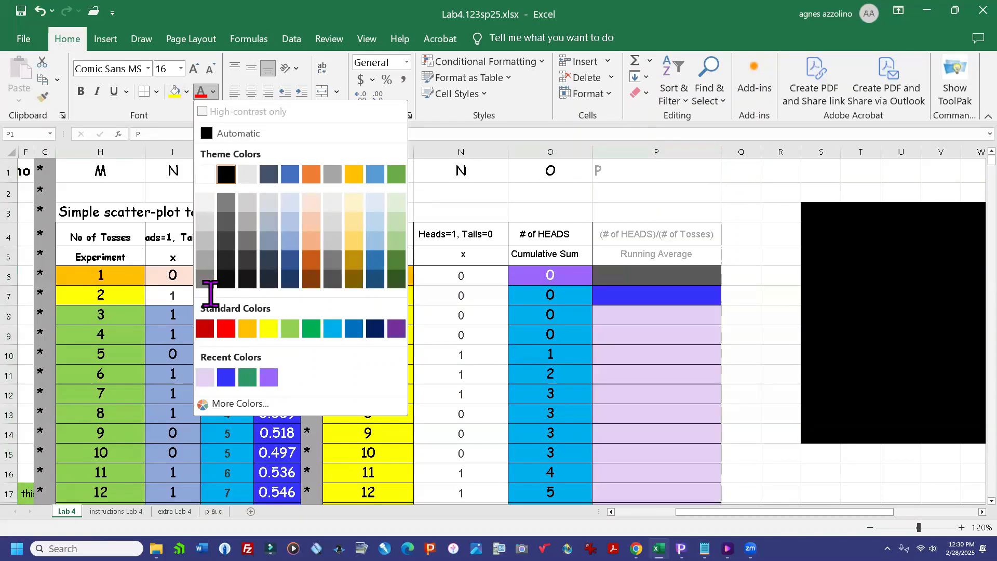
left_click(205, 176)
left_click(781, 224)
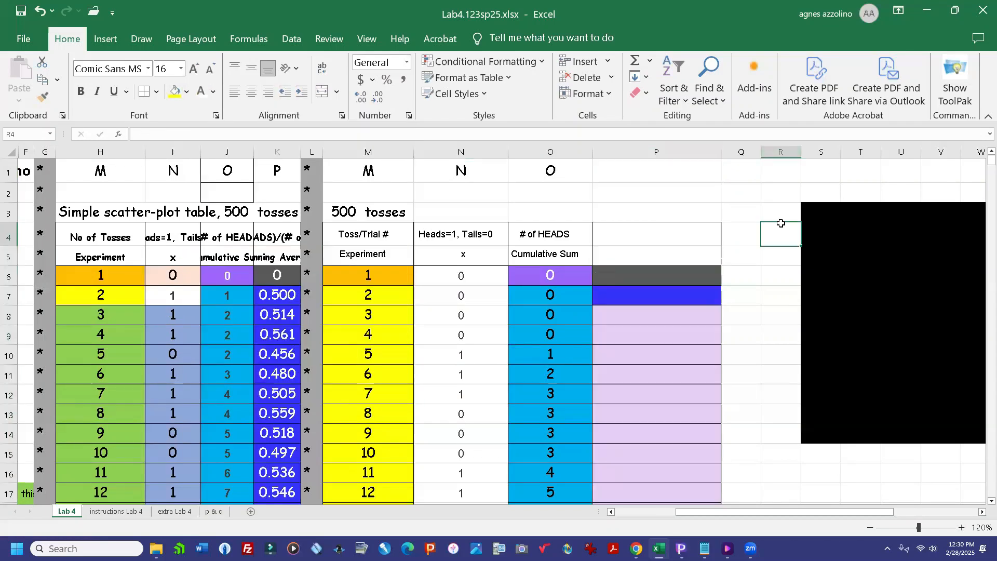
Step: Fill the running average header cells P4:P5 with black
left_click_drag(613, 236, 686, 252)
key("ctrl+v")
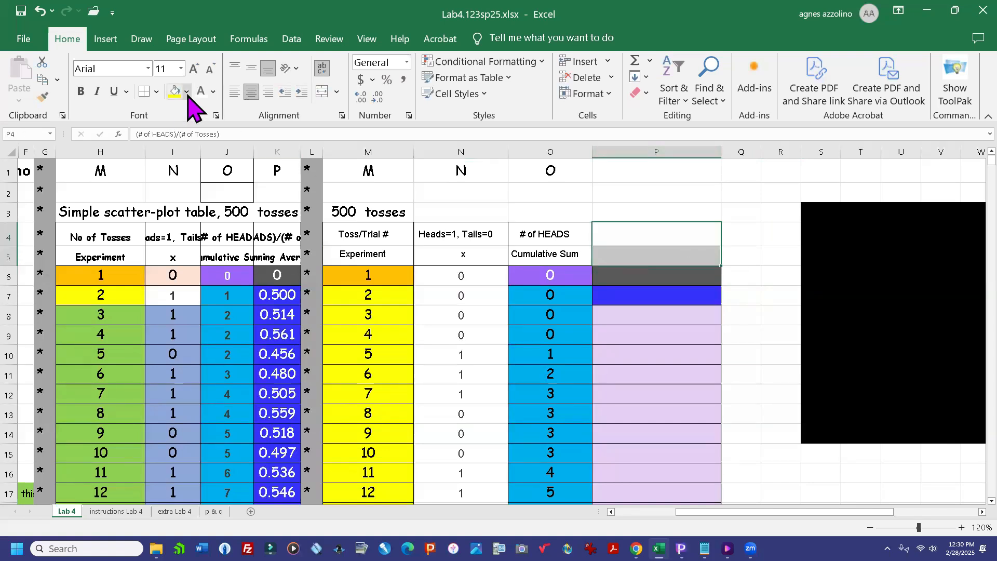
left_click(186, 93)
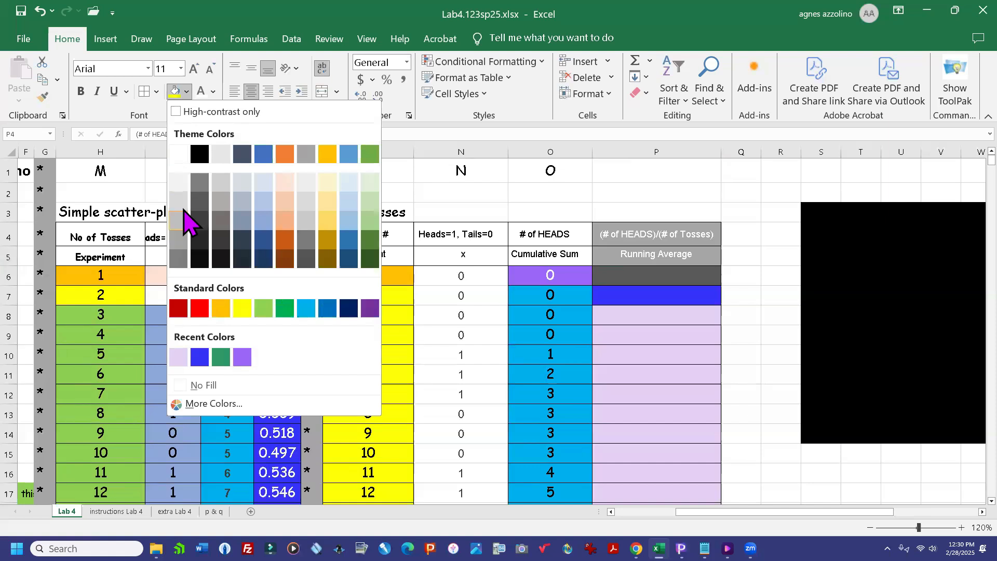
left_click(199, 154)
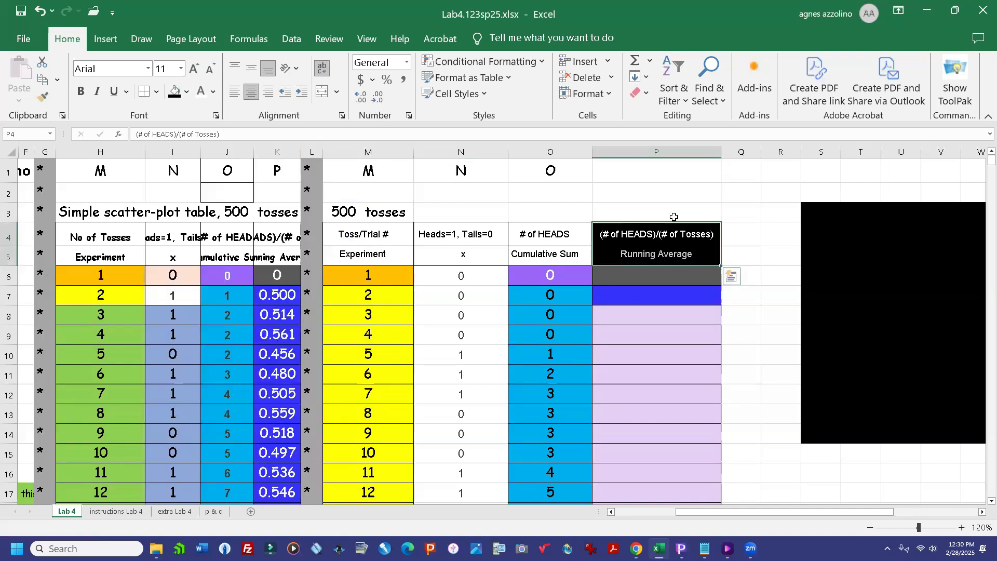
left_click(736, 198)
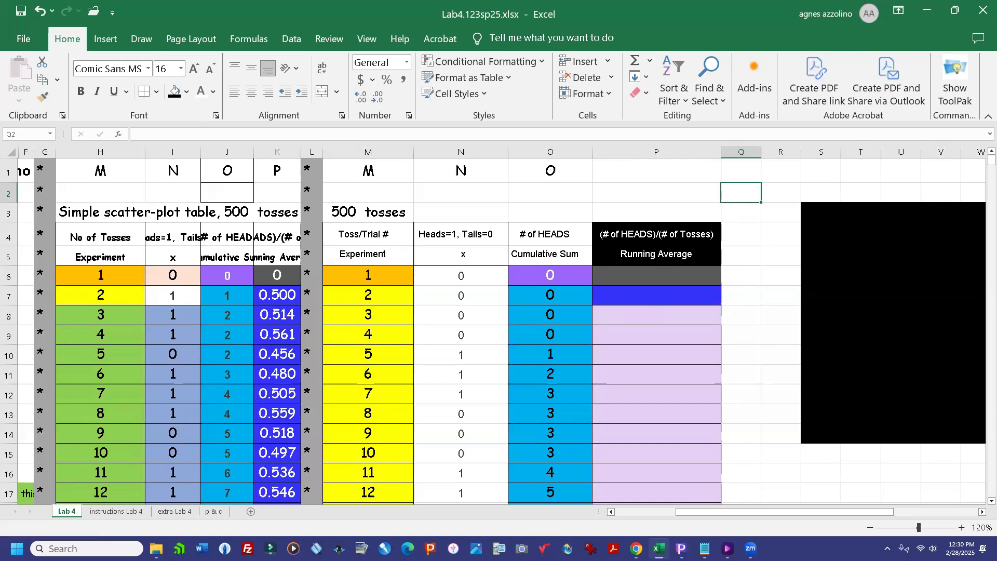
Step: Enter the formula =O6/M6 in cell P6 as the first running average of heads per toss
left_click(657, 277)
type("=")
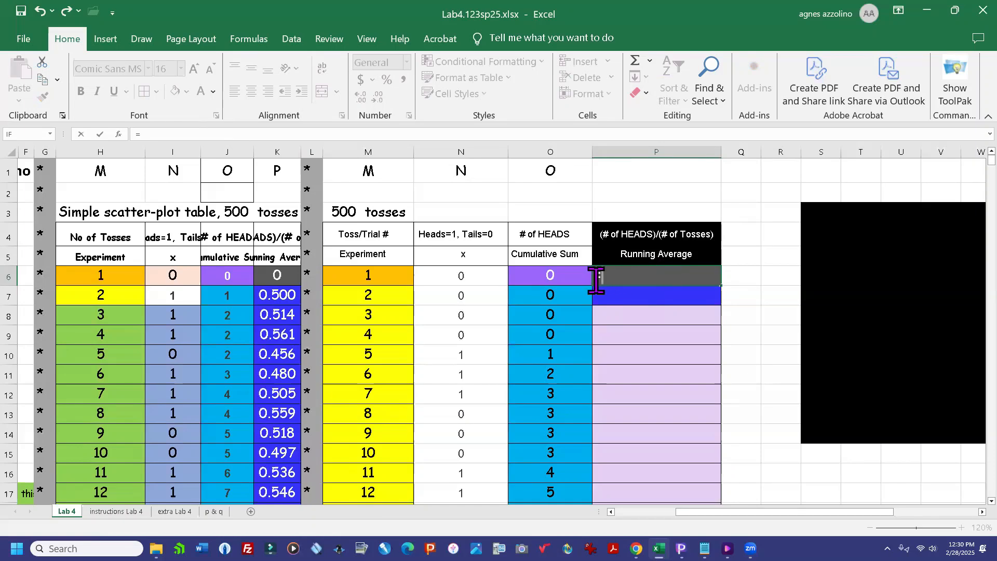
left_click(551, 276)
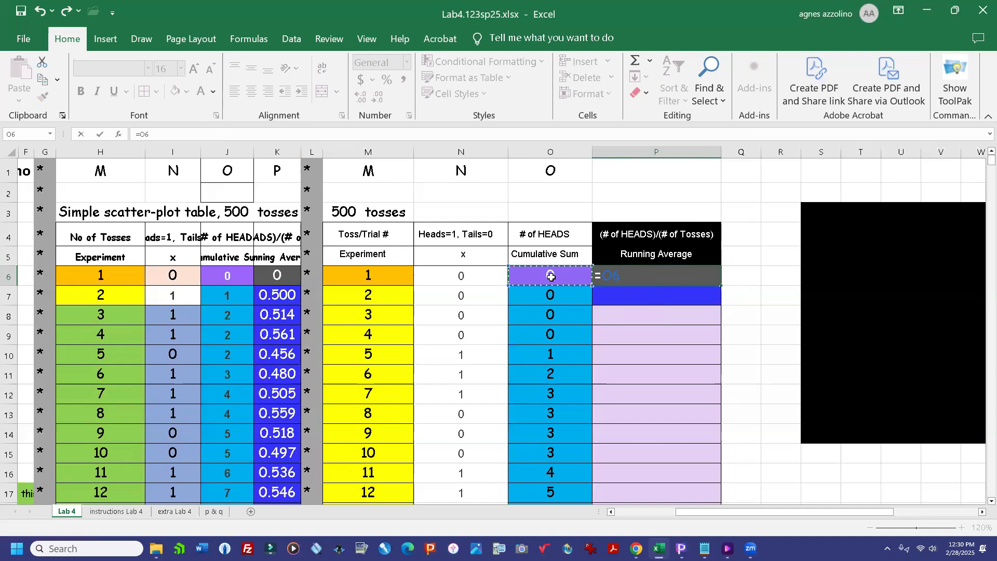
type("/")
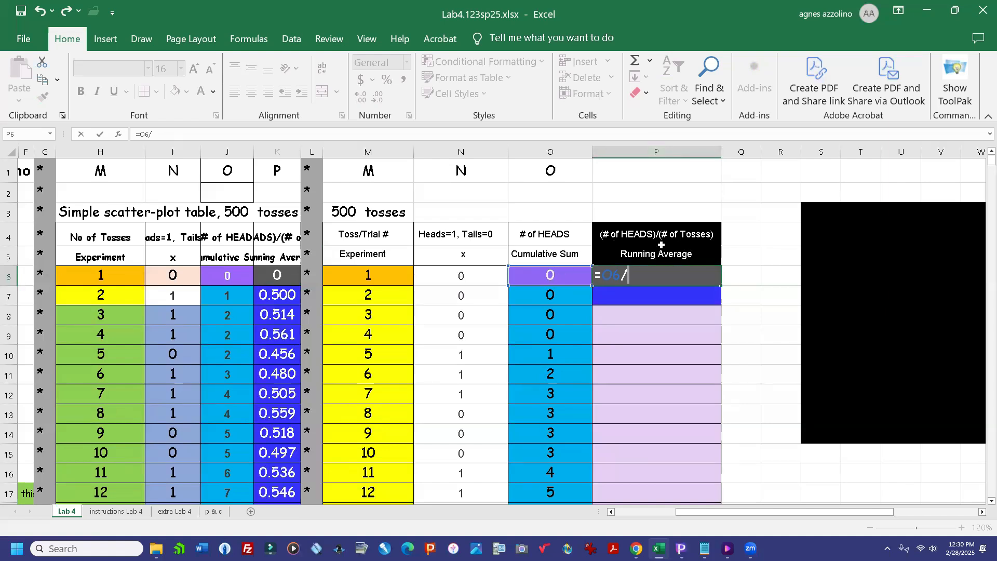
left_click(385, 278)
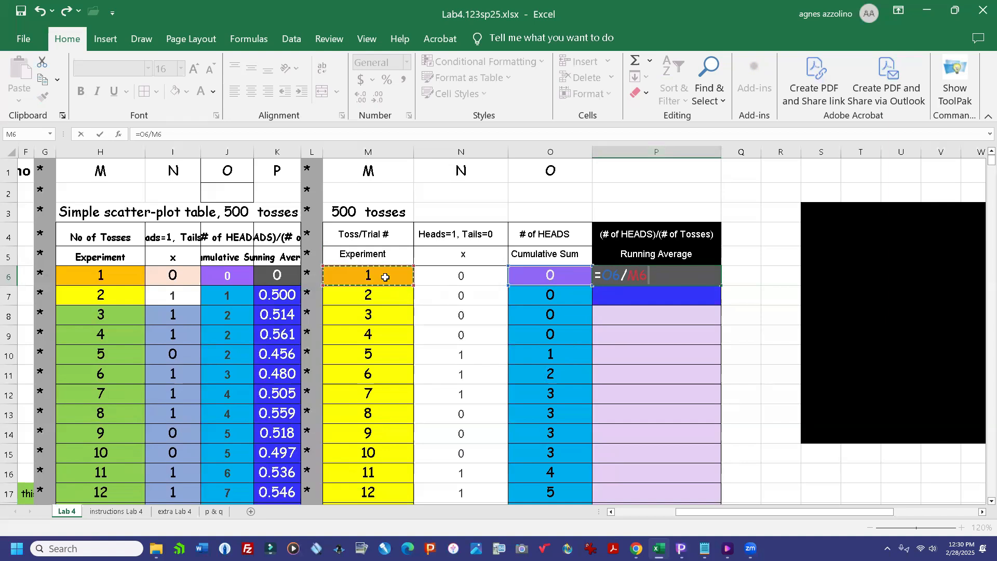
key("Return")
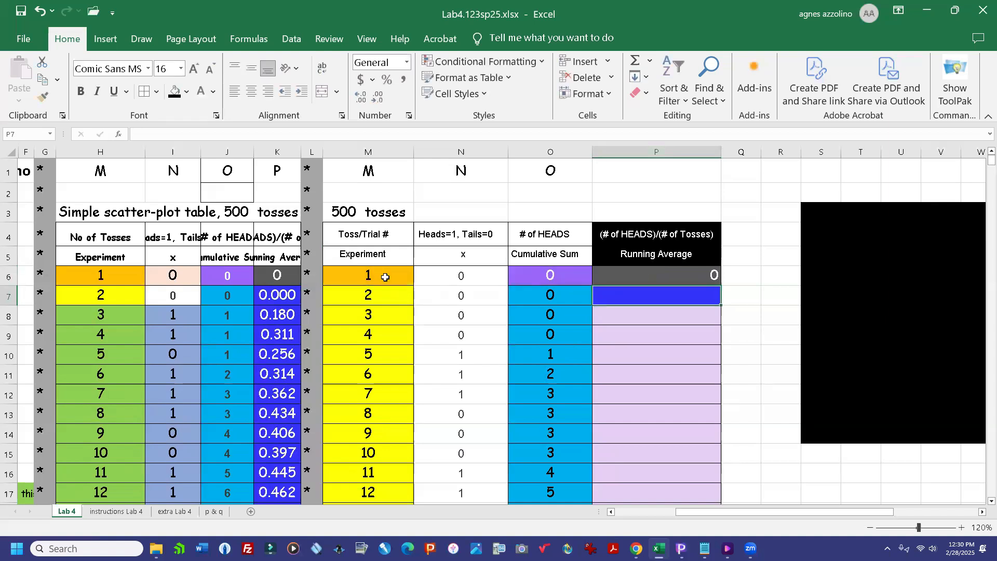
Step: Center the contents of the whole running average column P
left_click(655, 152)
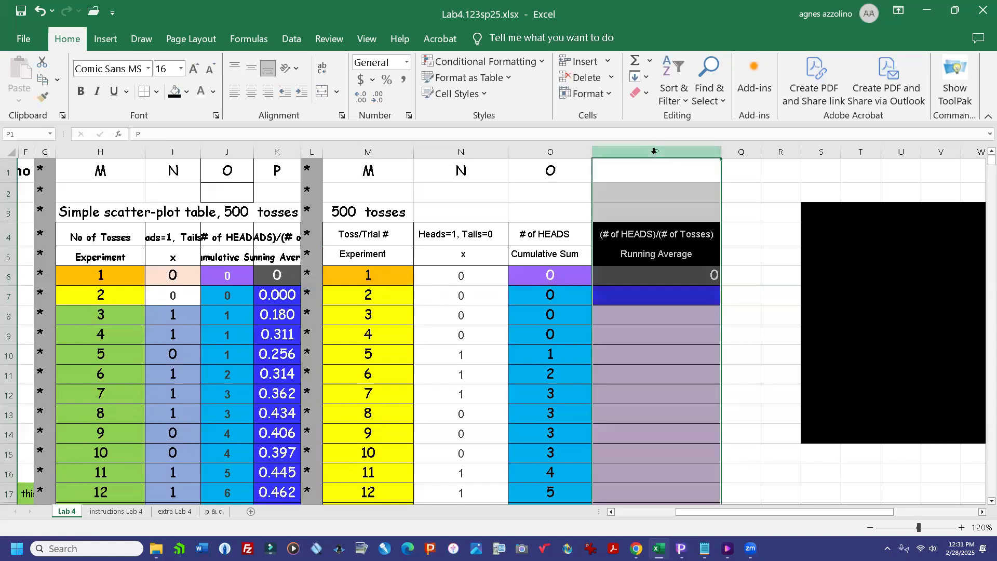
left_click(737, 302)
left_click(655, 150)
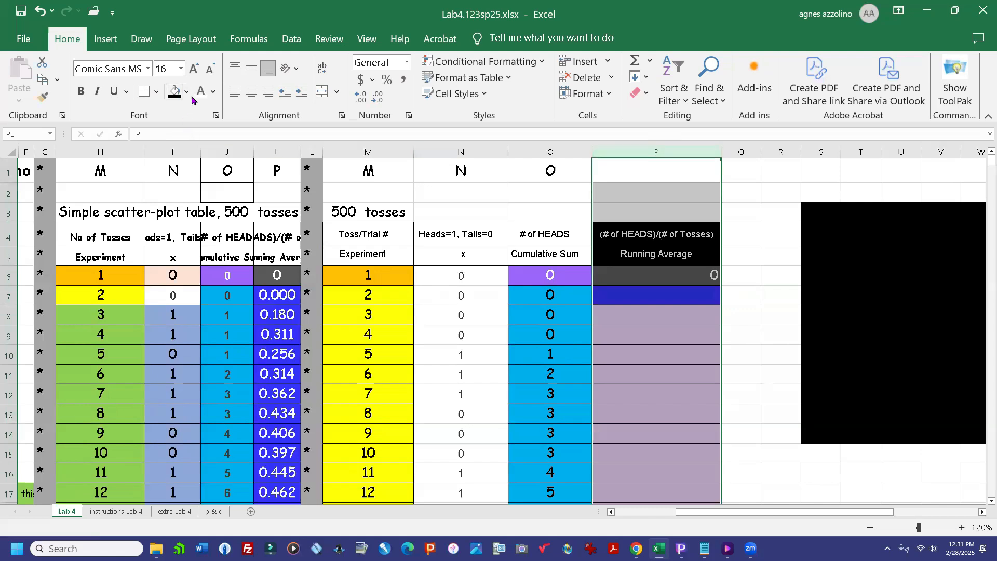
left_click(251, 92)
left_click(830, 298)
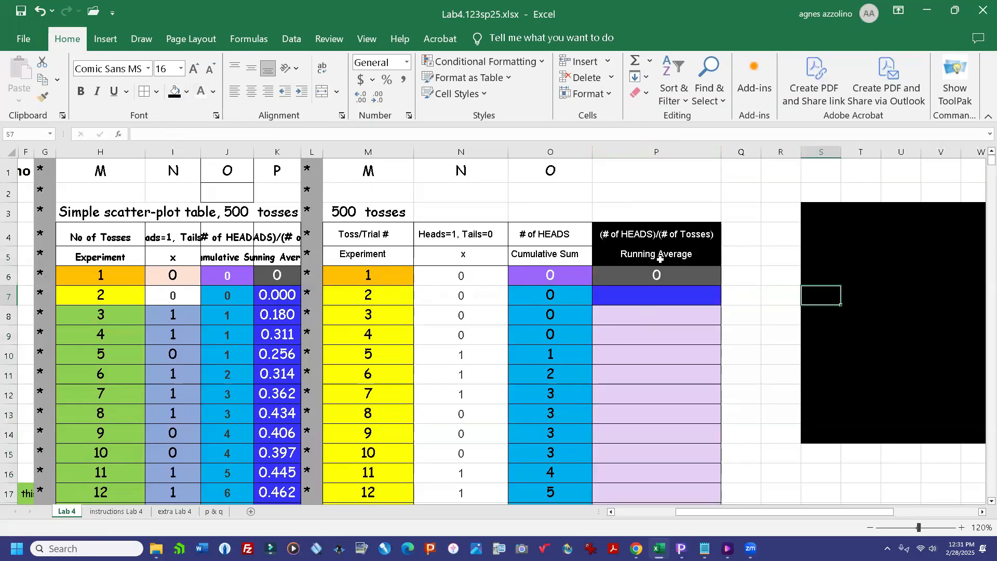
Step: Copy the running average formula from P6 and select the column P cells from P7 down through the toss rows as the paste range
left_click(666, 276)
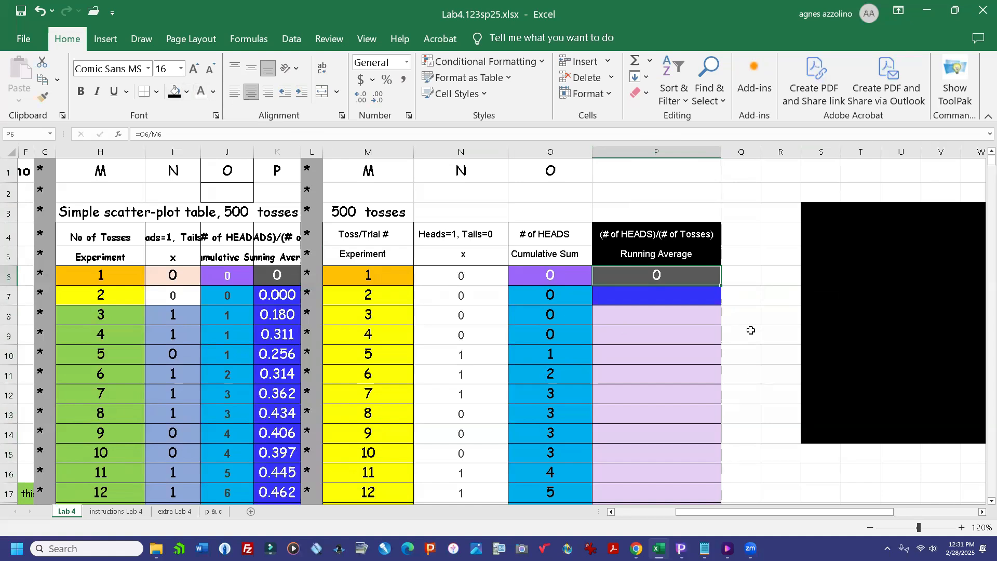
key("ctrl+c")
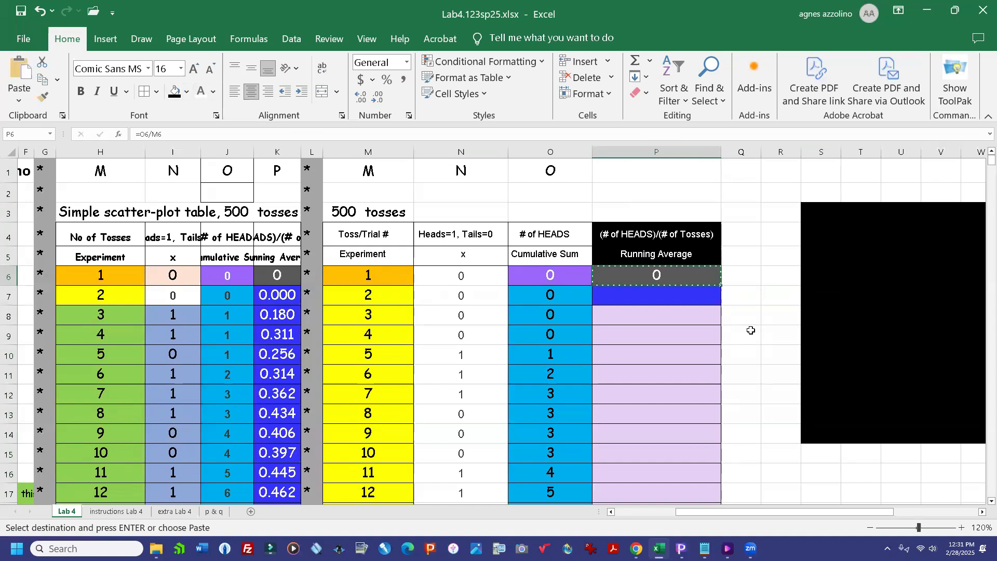
key("Down")
key("shift+Down")
key("shift+Down")
key("shift+Down")
key("shift+Down")
key("shift+Down")
key("shift+Down")
key("shift+Down")
key("shift+Down")
key("shift+Down")
key("shift+Down")
key("shift+Down")
key("shift+Down")
key("shift+Down")
key("shift+Down")
key("shift+Down")
key("shift+Down")
key("shift+Down")
key("shift+Down")
key("shift+Down")
key("shift+Down")
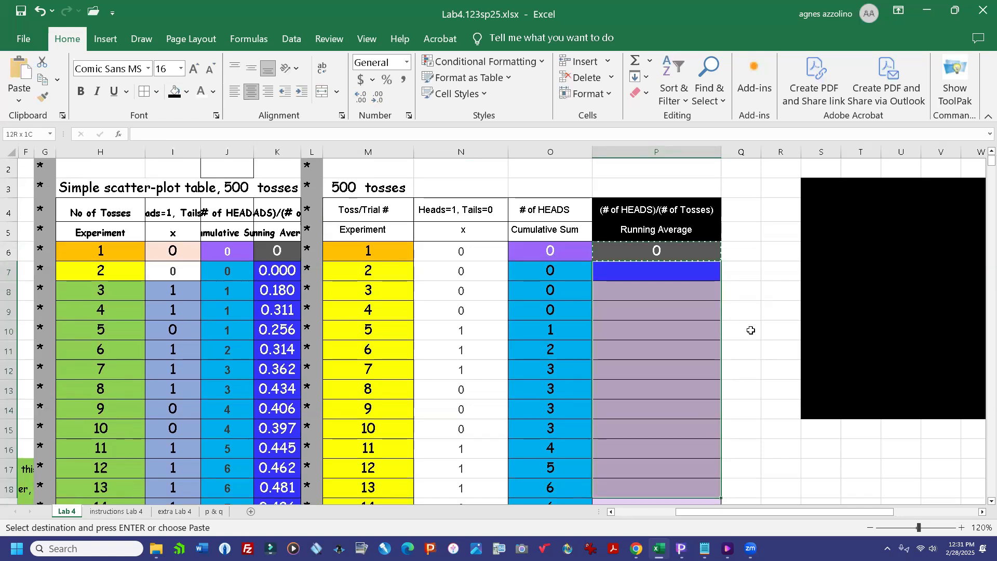
key("shift+Down")
key("shift+Down")
key("shift+Down")
key("shift+Down")
key("shift+Down")
key("shift+Down")
key("shift+Down")
key("shift+Down")
key("shift+Down")
key("shift+Down")
key("shift+Down")
key("shift+Down")
key("shift+Down")
key("shift+Down")
key("shift+Down")
key("shift+Down")
key("shift+Down")
key("shift+Down")
key("shift+Down")
key("shift+Down")
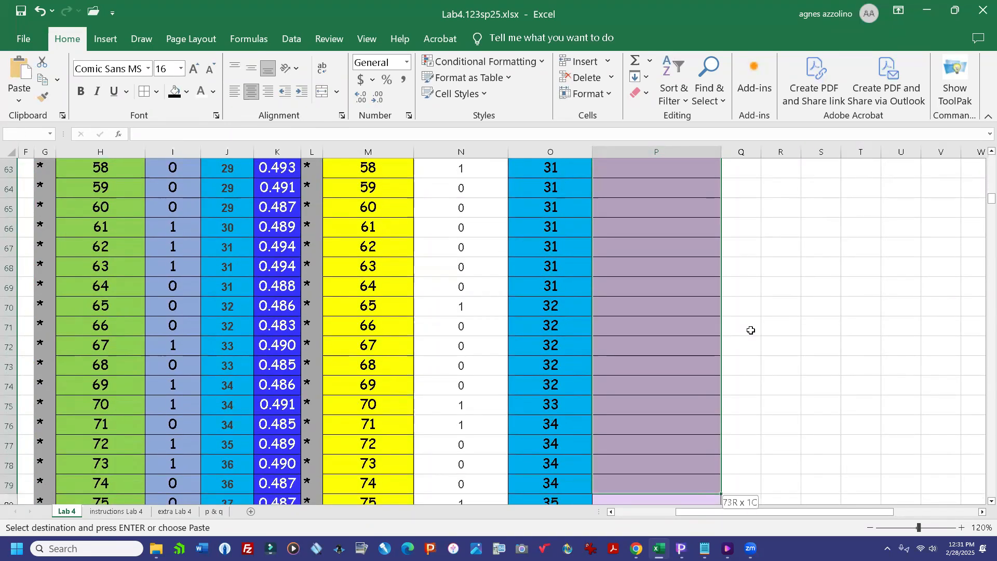
key("shift+Down")
key("shift+Down")
key("shift+Down")
key("shift+Down")
key("shift+Down")
key("shift+Down")
key("shift+Down")
key("shift+Down")
key("shift+Down")
key("shift+Down")
key("shift+Down")
key("shift+Down")
key("shift+Down")
key("shift+Down")
key("shift+Down")
key("shift+Down")
key("shift+Down")
key("shift+Down")
key("shift+Down")
key("shift+Down")
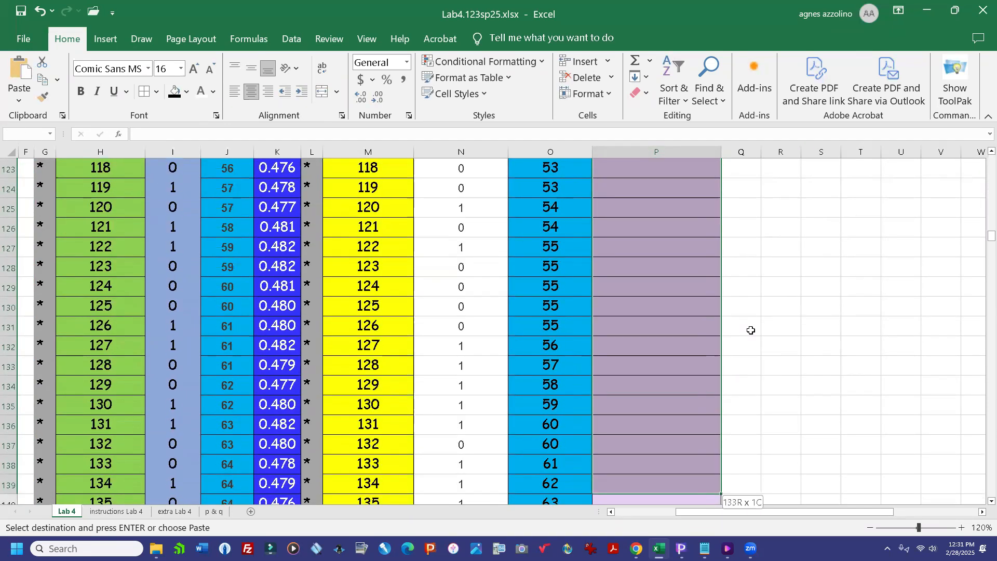
key("shift+Down")
key("shift+Down")
key("shift+Down")
key("shift+Down")
key("shift+Down")
key("shift+Down")
key("shift+Down")
key("shift+Down")
key("shift+Down")
key("shift+Down")
key("shift+Down")
key("shift+Down")
key("shift+Down")
key("shift+Down")
key("shift+Down")
key("shift+Down")
key("shift+Down")
key("shift+Down")
key("shift+Down")
key("shift+Down")
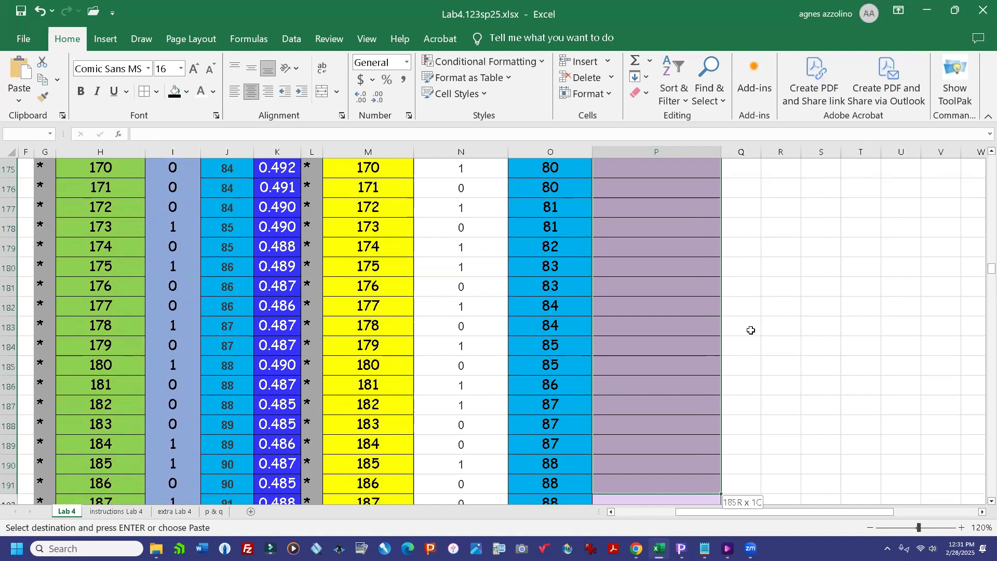
key("shift+Down")
key("shift+Down")
key("shift+Down")
key("shift+Down")
key("shift+Down")
key("shift+Down")
key("shift+Down")
key("shift+Down")
key("shift+Down")
key("shift+Down")
key("shift+Down")
key("shift+Down")
key("shift+Down")
key("shift+Down")
key("shift+Down")
key("shift+Down")
key("shift+Down")
key("shift+Down")
key("shift+Down")
key("shift+Down")
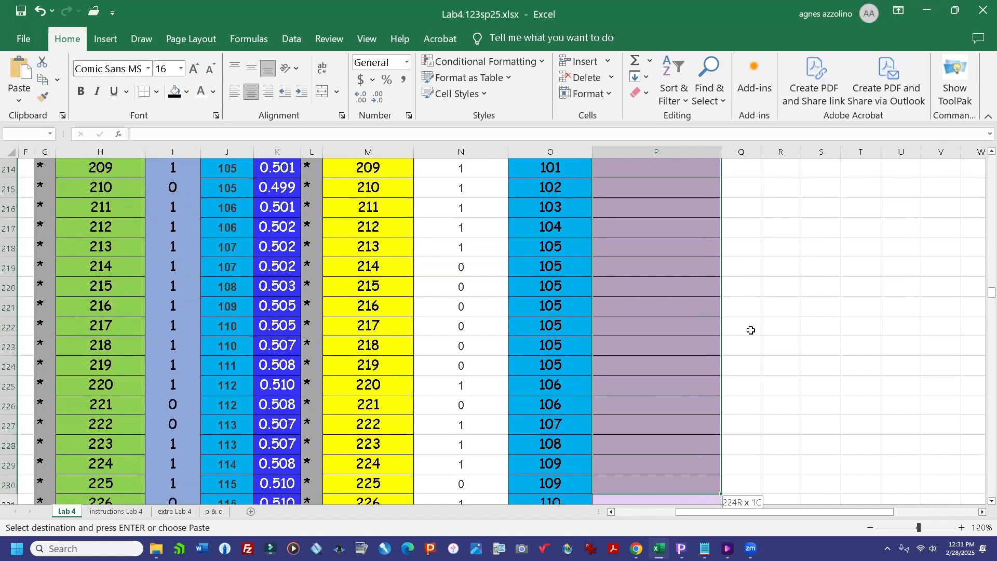
key("shift+Down")
key("shift+Down")
key("shift+Down")
key("shift+Down")
key("shift+Down")
key("shift+Down")
key("shift+Down")
key("shift+Down")
key("shift+Down")
key("shift+Down")
key("shift+Down")
key("shift+Down")
key("shift+Down")
key("shift+Down")
key("shift+Down")
key("shift+Down")
key("shift+Down")
key("shift+Down")
key("shift+Down")
key("shift+Down")
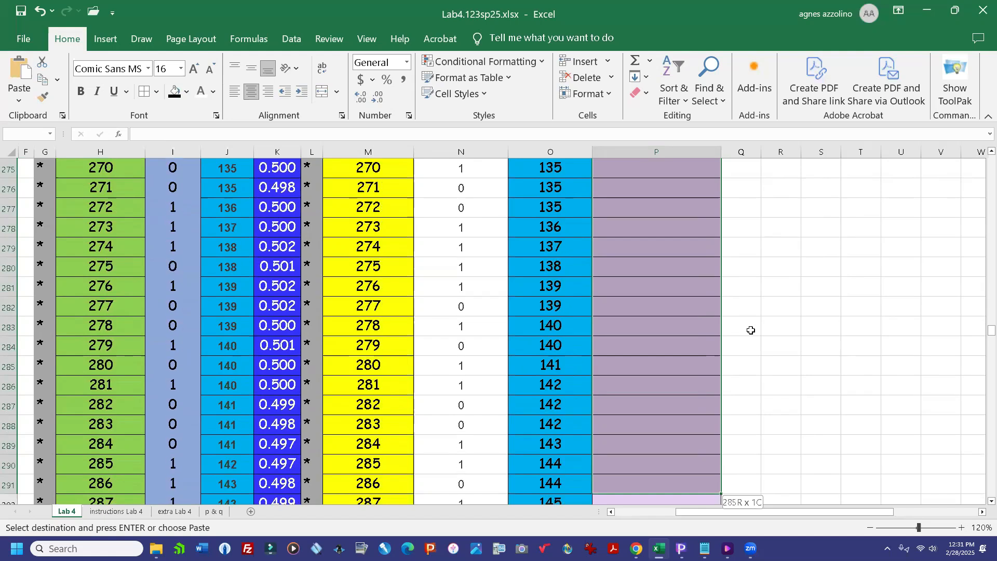
key("shift+Down")
key("shift+Down")
key("shift+Down")
key("shift+Down")
key("shift+Down")
key("shift+Down")
key("shift+Down")
key("shift+Down")
key("shift+Down")
key("shift+Down")
key("shift+Down")
key("shift+Down")
key("shift+Down")
key("shift+Down")
key("shift+Down")
key("shift+Down")
key("shift+Down")
key("shift+Down")
key("shift+Down")
key("shift+Down")
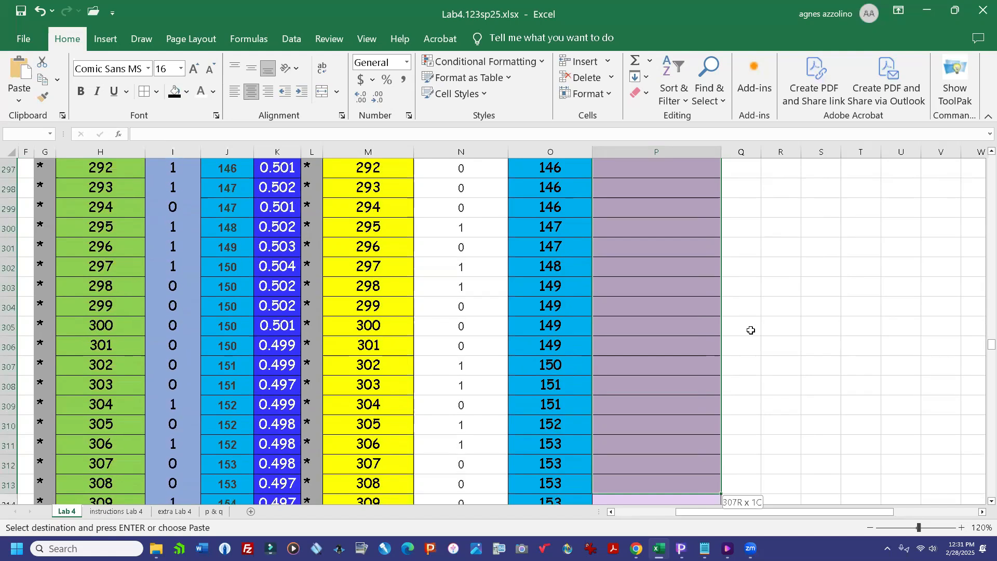
Step: Extend the paste range down to P505 at toss 500 and paste the copied running average formula into P7:P505
key("shift+Down")
key("shift+Down")
key("shift+Down")
key("shift+Down")
key("shift+Down")
key("shift+Down")
key("shift+Down")
key("shift+Down")
key("shift+Down")
key("shift+Down")
key("shift+Down")
key("shift+Down")
key("shift+Down")
key("shift+Down")
key("shift+Down")
key("shift+Down")
key("shift+Down")
key("shift+Down")
key("shift+Down")
key("shift+Down")
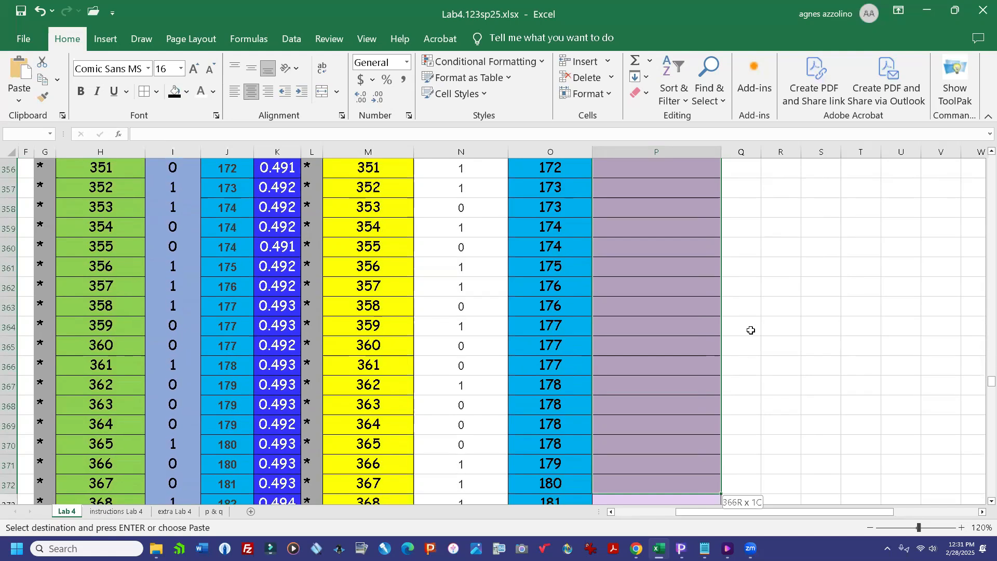
key("shift+Down")
key("shift+Down")
key("shift+Down")
key("shift+Down")
key("shift+Down")
key("shift+Down")
key("shift+Down")
key("shift+Down")
key("shift+Down")
key("shift+Down")
key("shift+Down")
key("shift+Down")
key("shift+Down")
key("shift+Down")
key("shift+Down")
key("shift+Down")
key("shift+Down")
key("shift+Down")
key("shift+Down")
key("shift+Down")
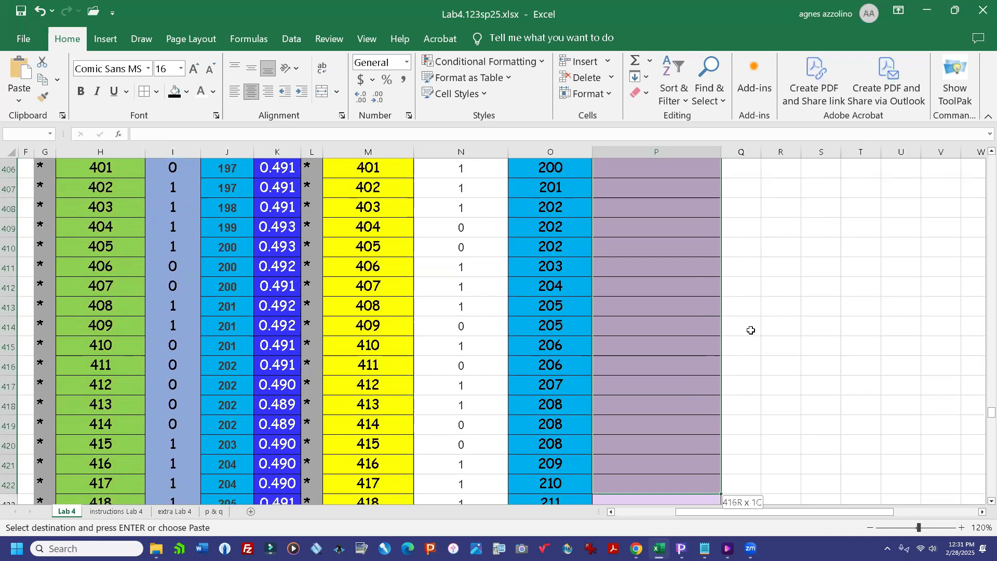
key("shift+Down")
key("shift+Down")
key("shift+Down")
key("shift+Down")
key("shift+Down")
key("shift+Down")
key("shift+Down")
key("shift+Down")
key("shift+Down")
key("shift+Down")
key("shift+Down")
key("shift+Down")
key("shift+Down")
key("shift+Down")
key("shift+Down")
key("shift+Down")
key("shift+Down")
key("shift+Down")
key("shift+Down")
key("shift+Down")
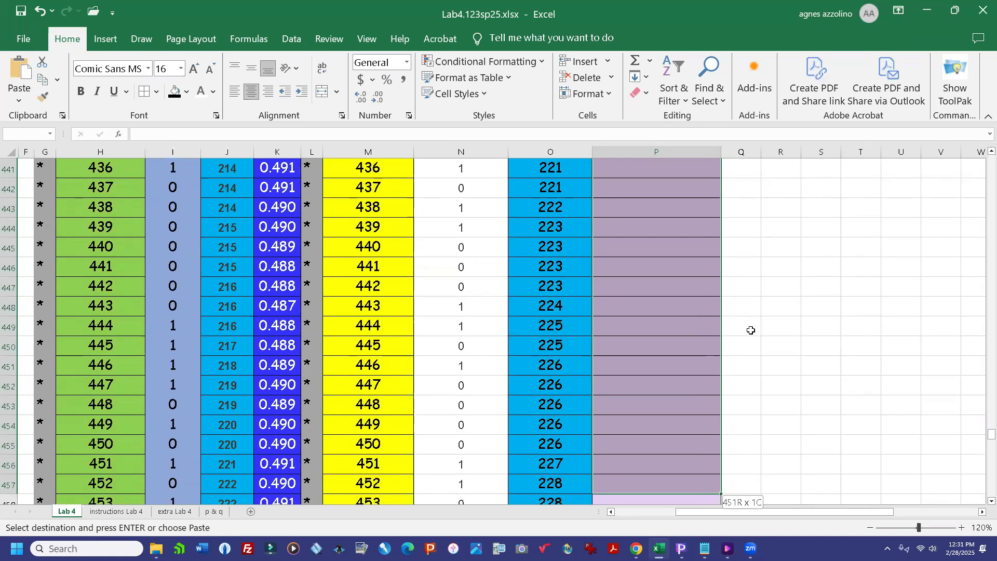
key("shift+Down")
key("shift+Down")
key("shift+Down")
key("shift+Down")
key("shift+Down")
key("shift+Down")
key("shift+Down")
key("shift+Down")
key("shift+Down")
key("shift+Down")
key("shift+Down")
key("shift+Down")
key("shift+Down")
key("shift+Down")
key("shift+Down")
key("shift+Down")
key("shift+Down")
key("shift+Down")
key("shift+Down")
key("shift+Down")
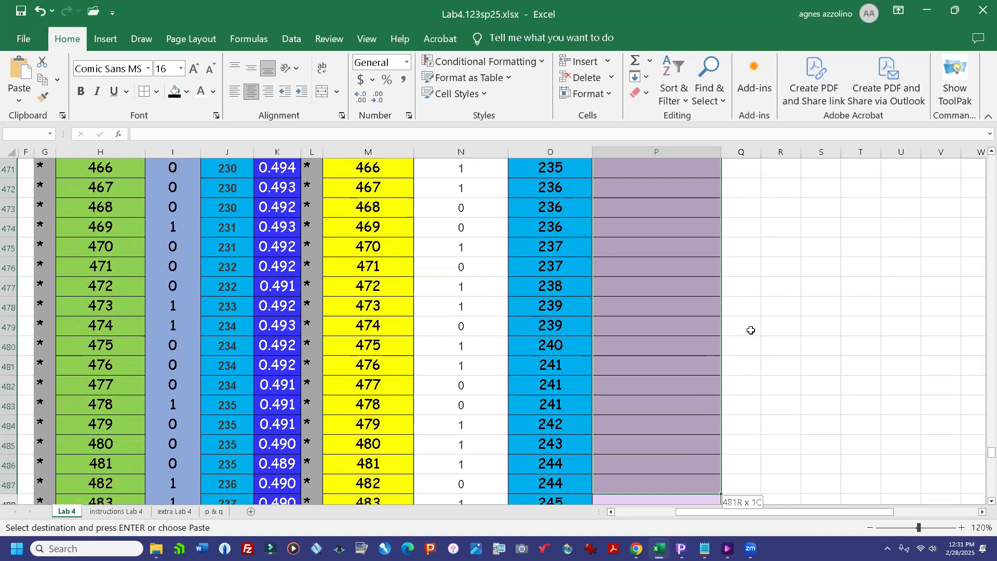
key("shift+Down")
key("shift+Down")
key("shift+Down")
key("shift+Down")
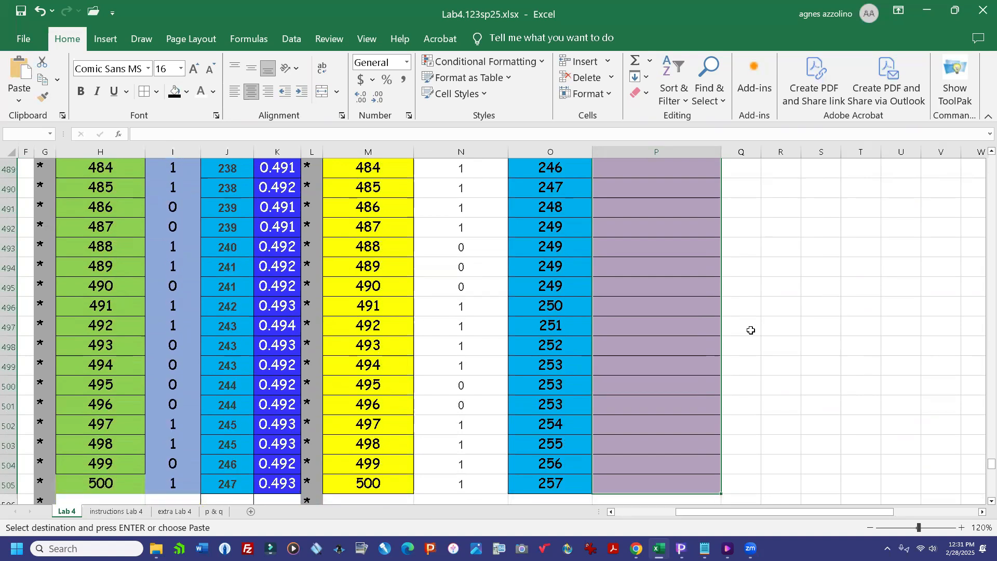
key("ctrl+v")
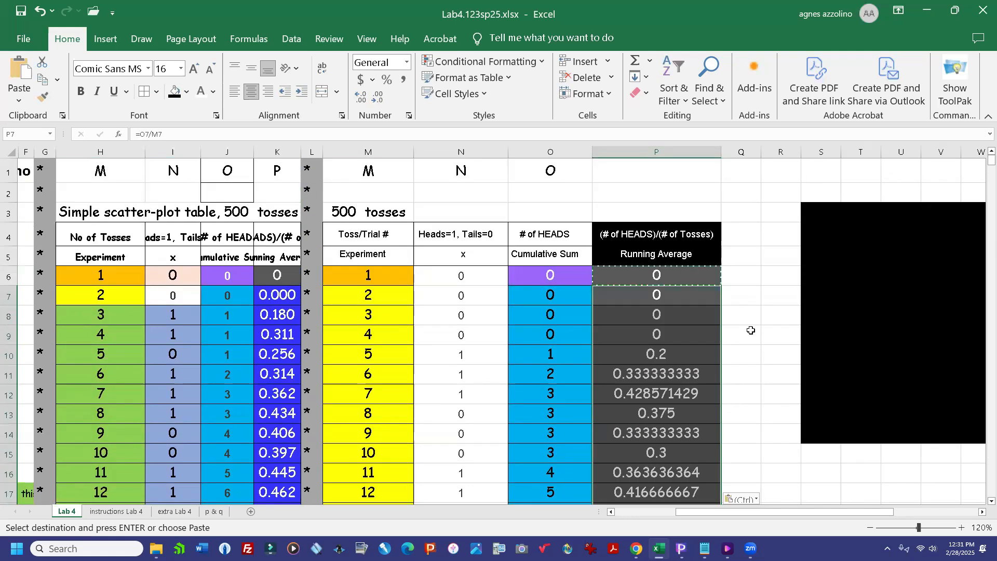
key("ctrl")
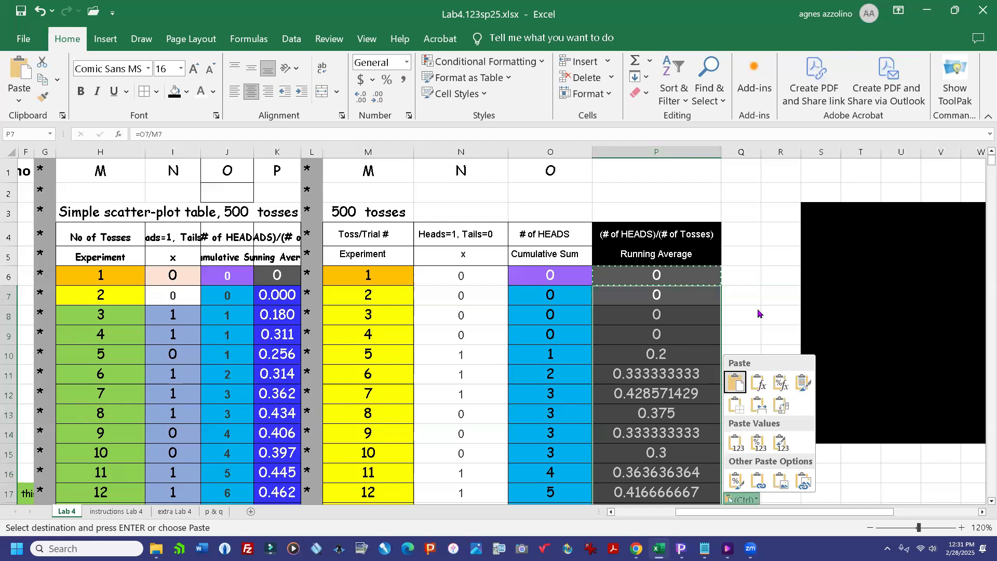
left_click(759, 313)
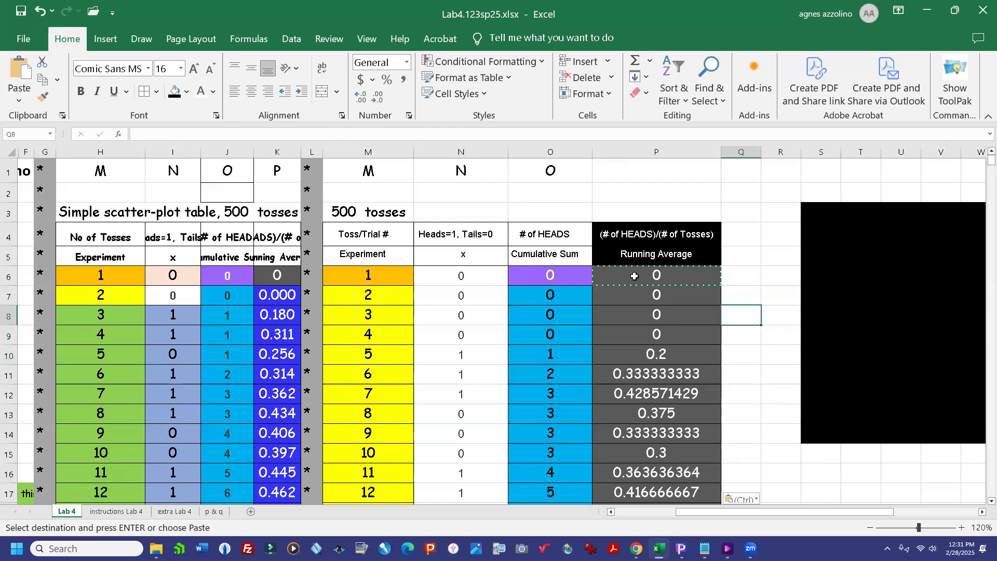
key("Escape")
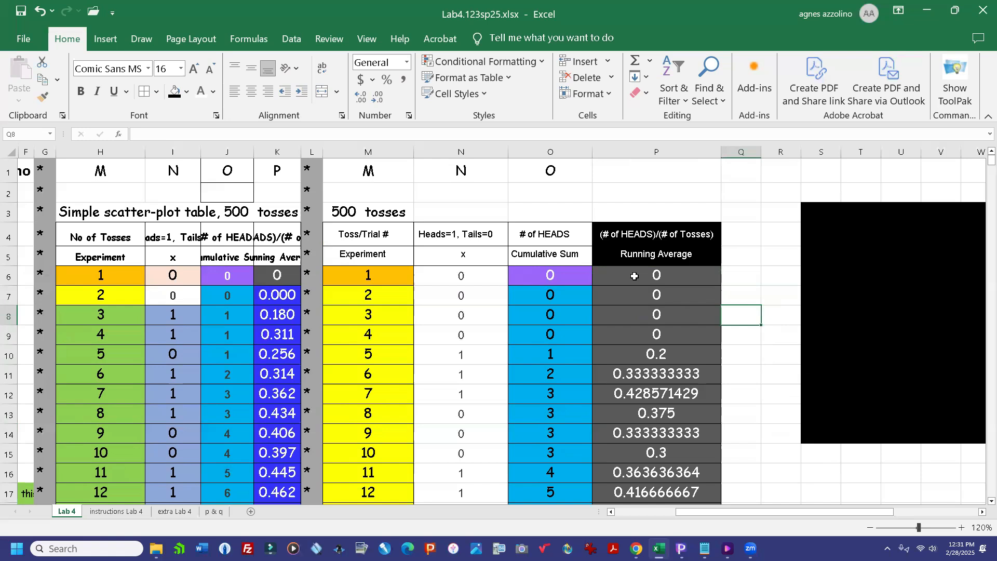
Step: Copy the running averages in P6:P505 and paste them back in place as values only
left_click_drag(634, 276, 650, 452)
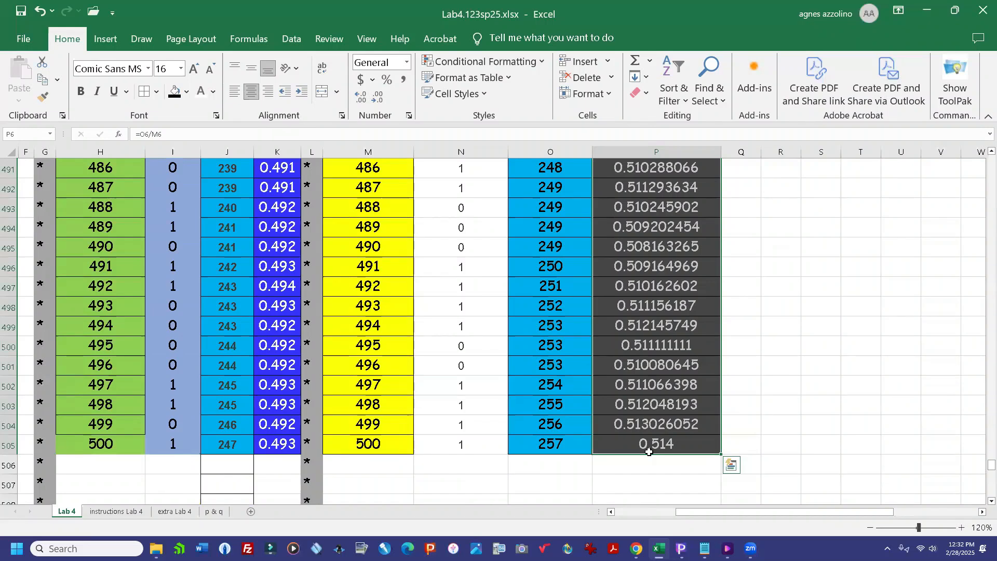
key("ctrl+c")
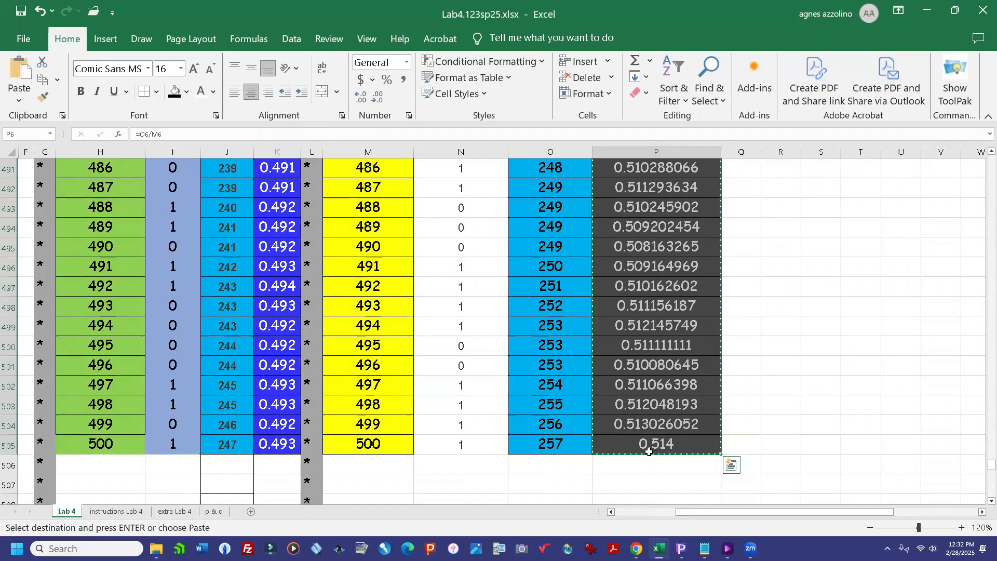
left_click(20, 101)
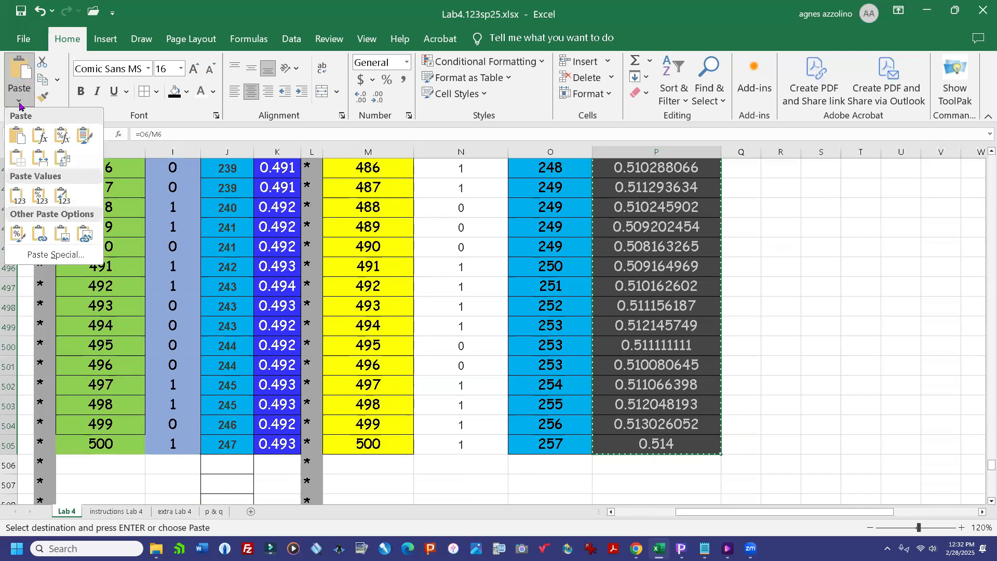
left_click(17, 195)
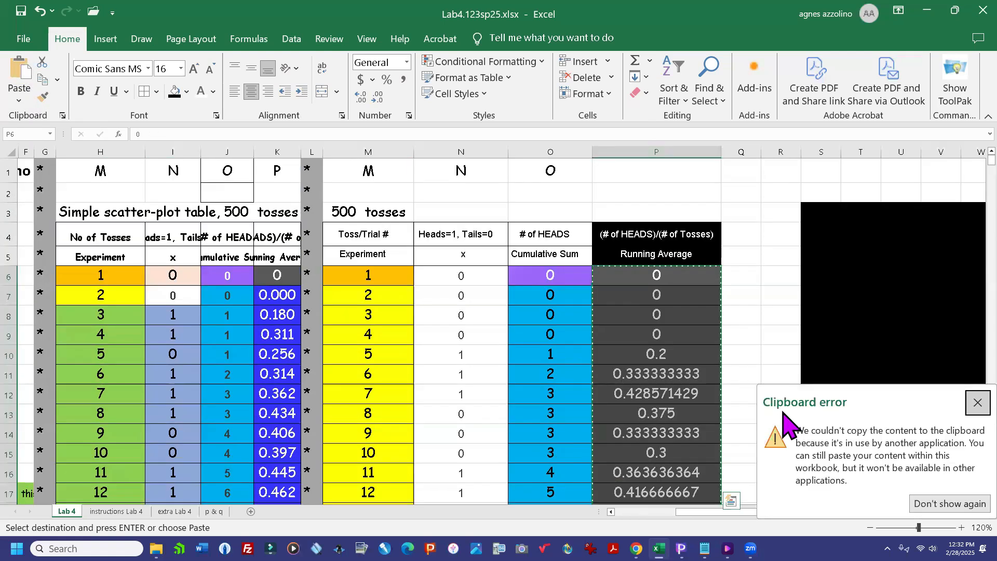
left_click(746, 296)
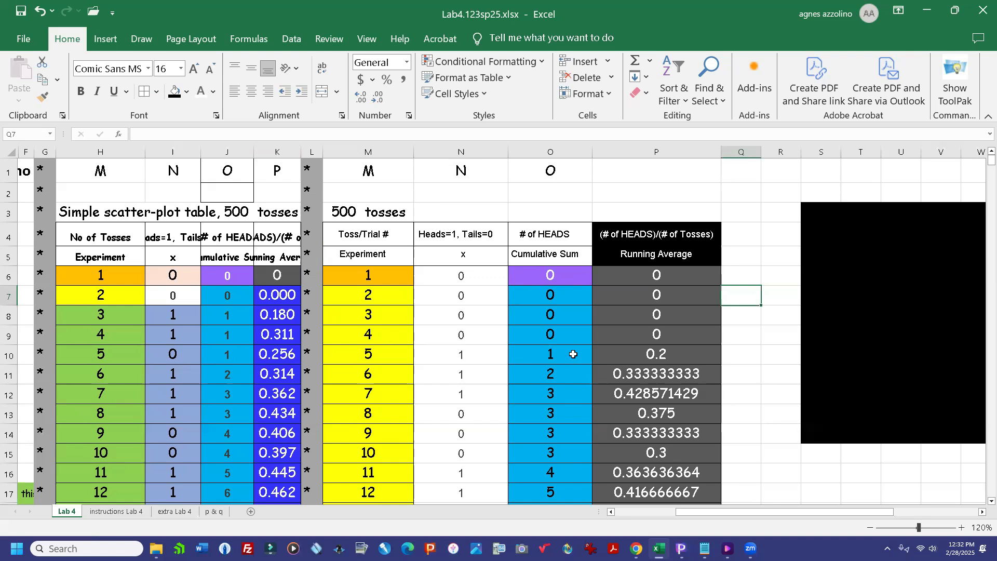
Step: Format the running average in cell P10 to show two decimal places
left_click(653, 355)
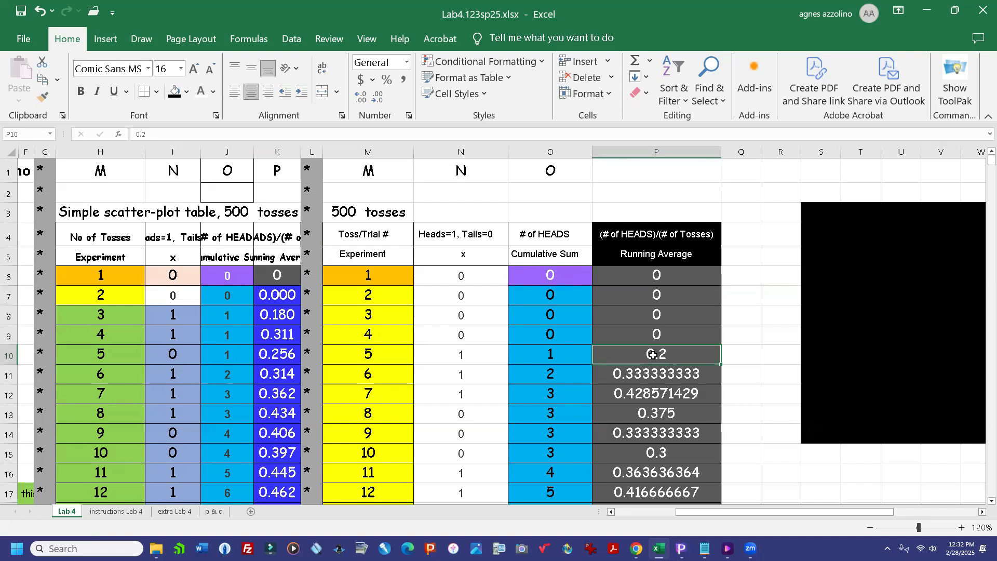
left_click(377, 98)
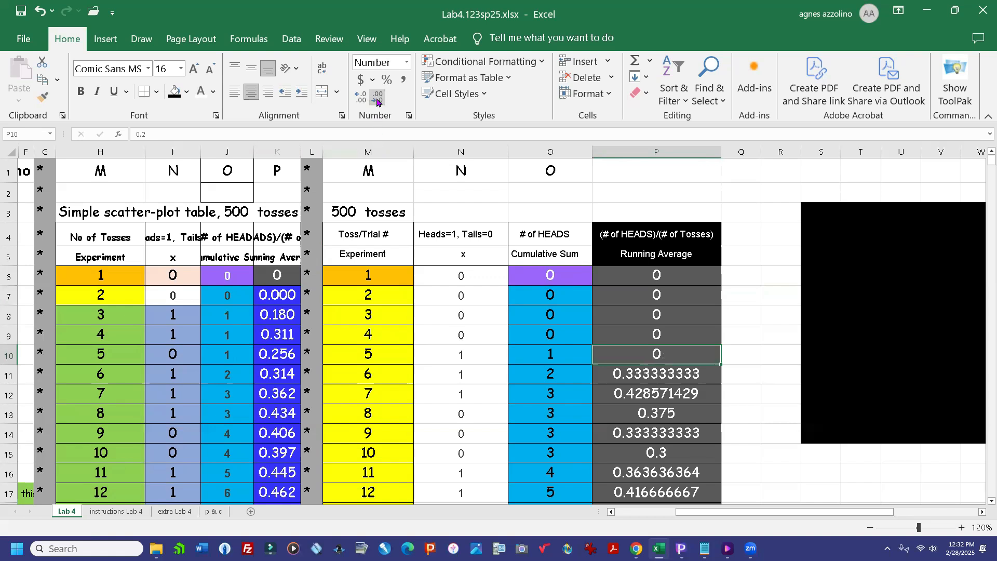
left_click(359, 98)
left_click(359, 98)
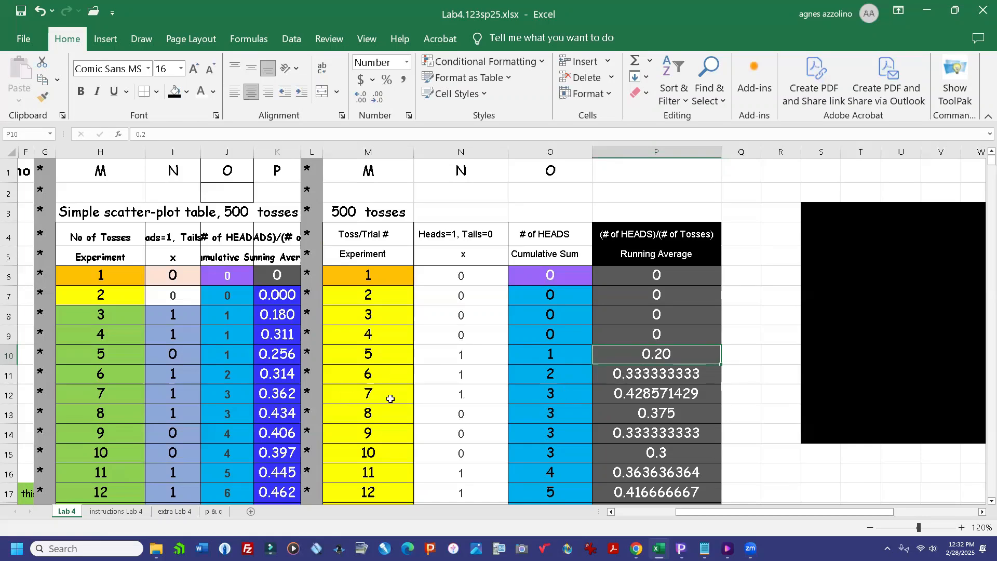
Step: Narrow the empty columns Q and R beside the running average column
left_click(755, 425)
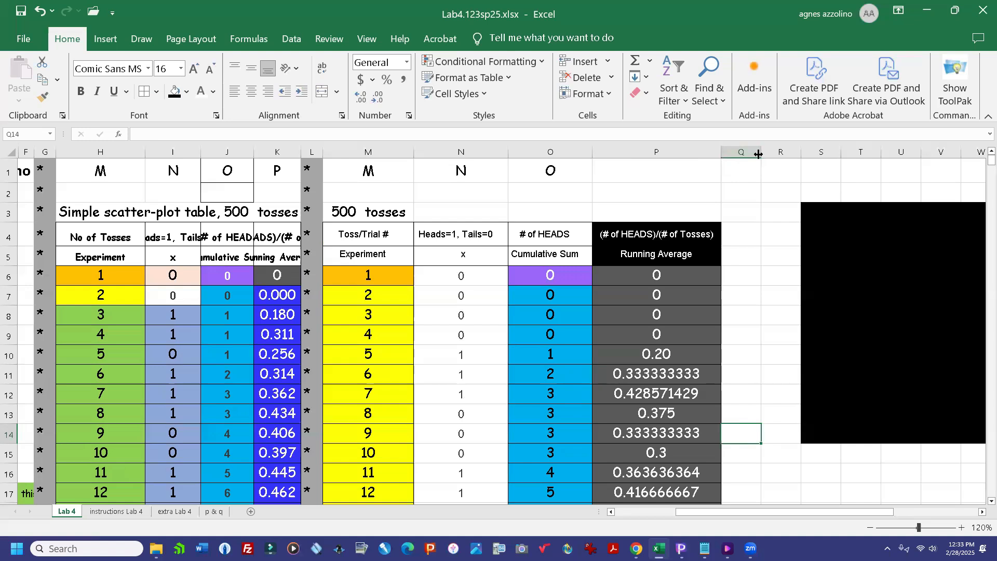
left_click_drag(762, 156, 739, 161)
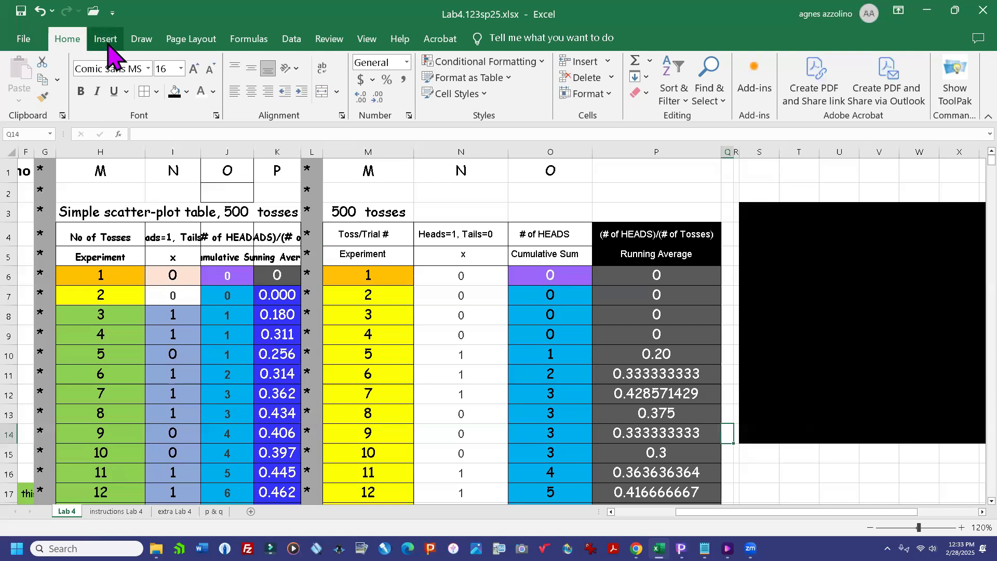
left_click(633, 201)
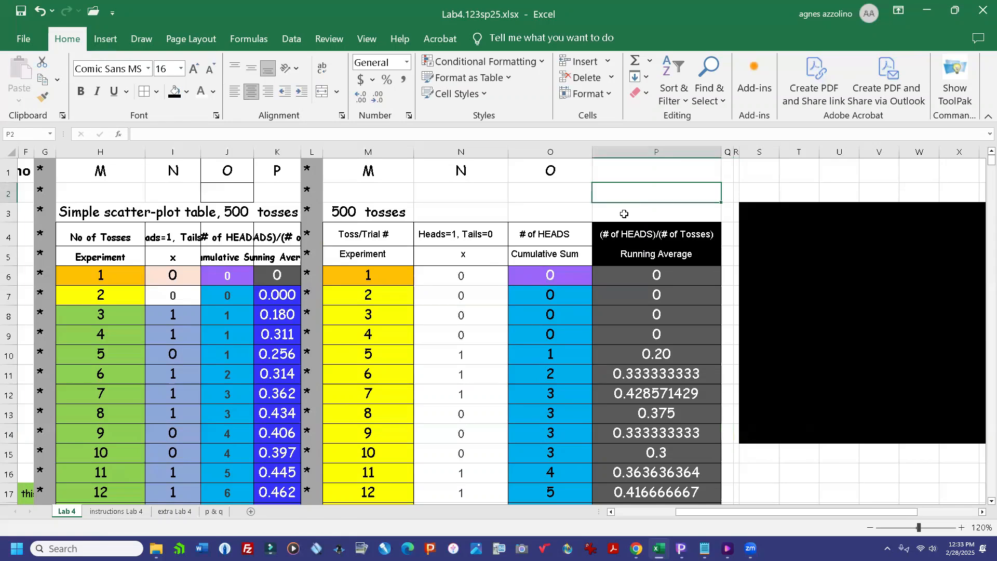
left_click_drag(729, 155, 729, 152)
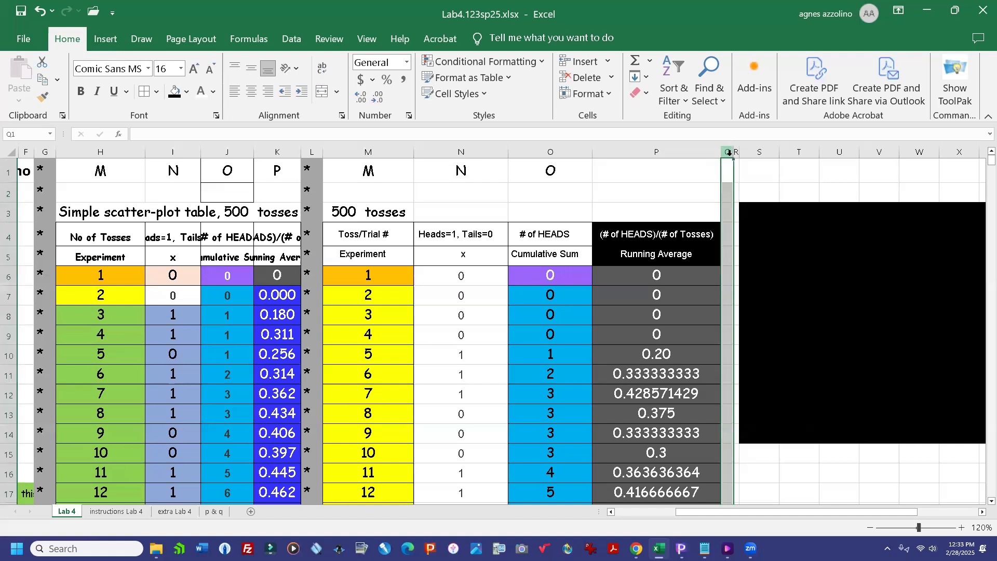
Step: Insert a blank sheet column between the cumulative sum column and the running average column
left_click(635, 152)
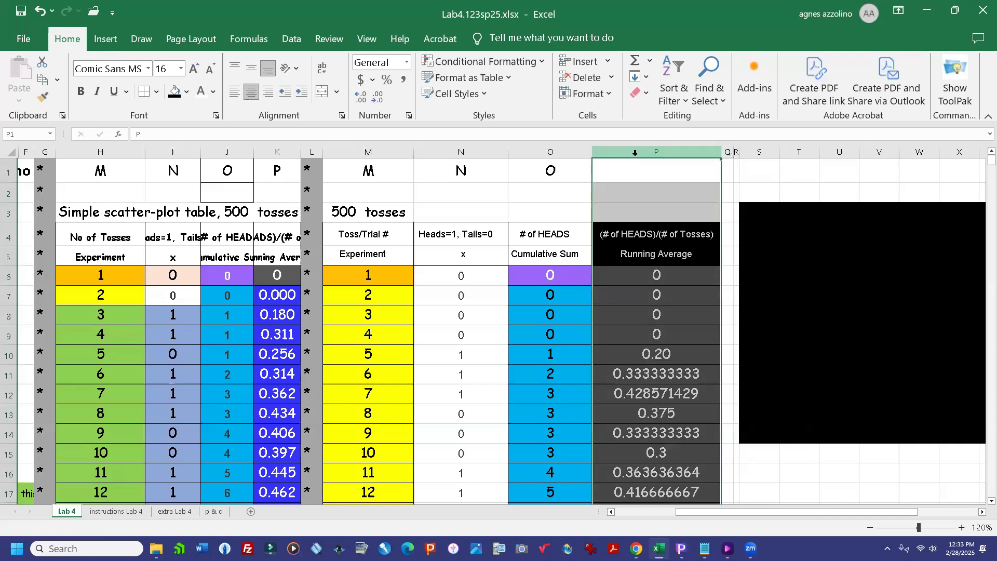
left_click(609, 62)
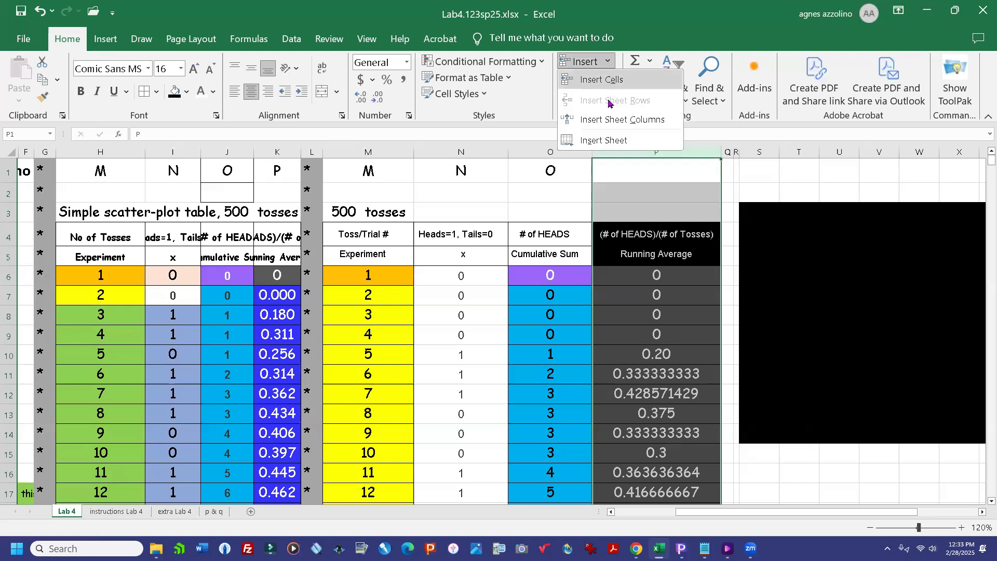
left_click(621, 119)
left_click(694, 194)
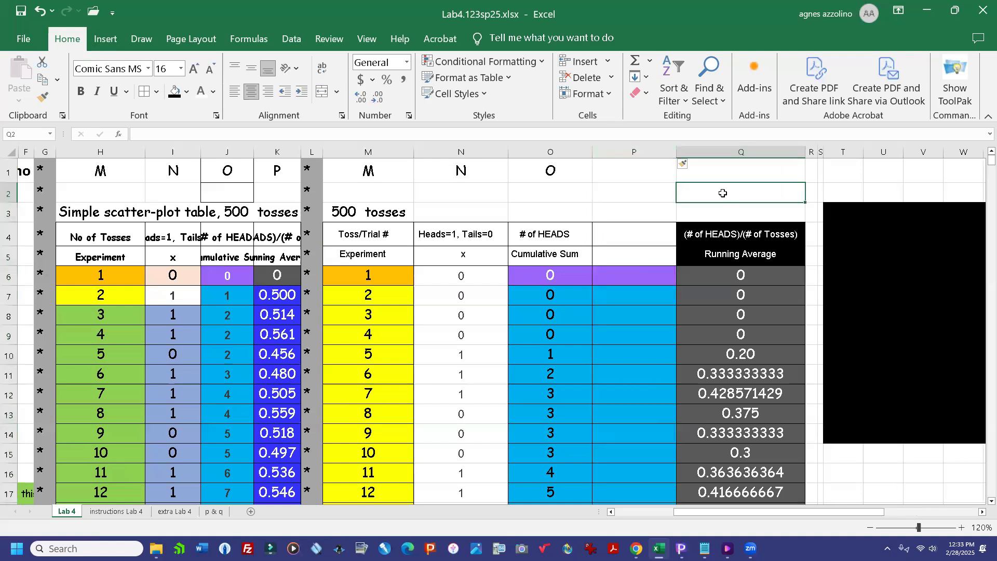
Step: Copy the whole toss number column M into the new blank column P beside the running average
left_click(368, 151)
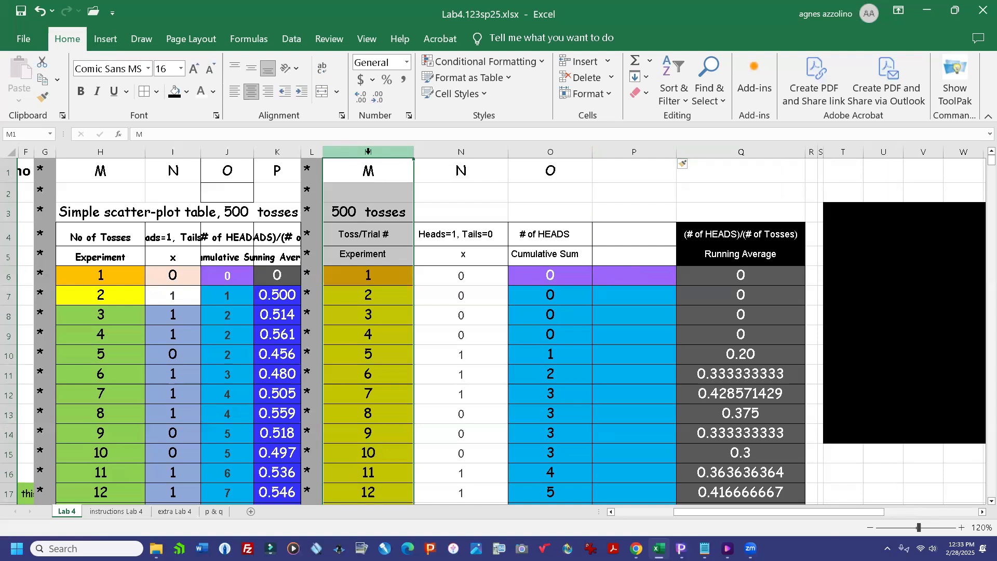
key("ctrl+c")
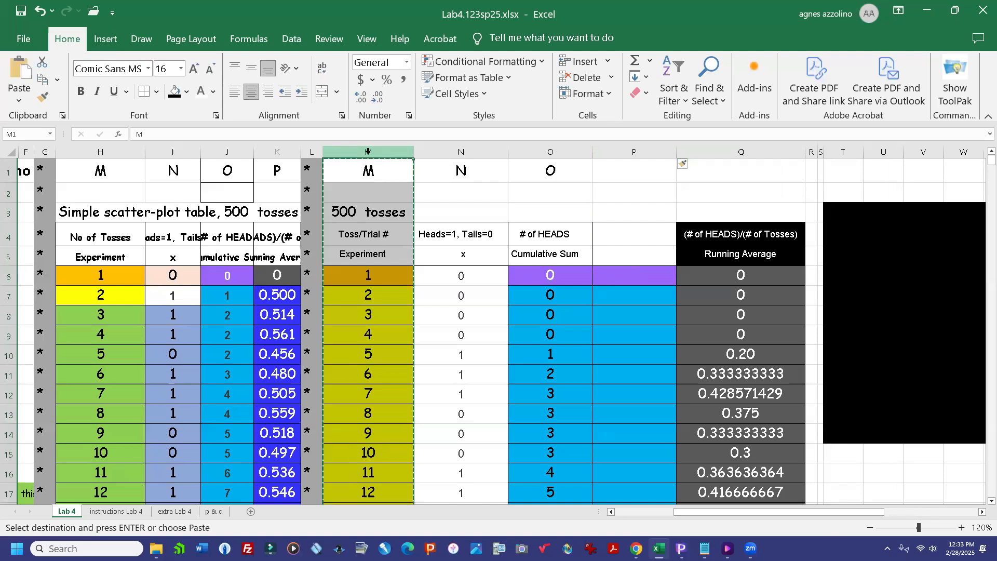
left_click(626, 170)
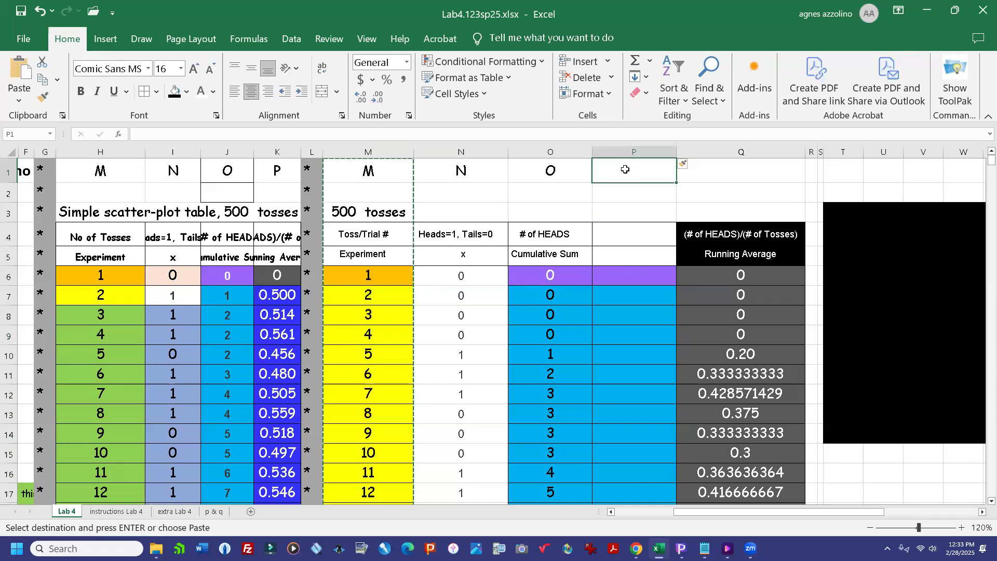
key("ctrl+v")
key("ctrl")
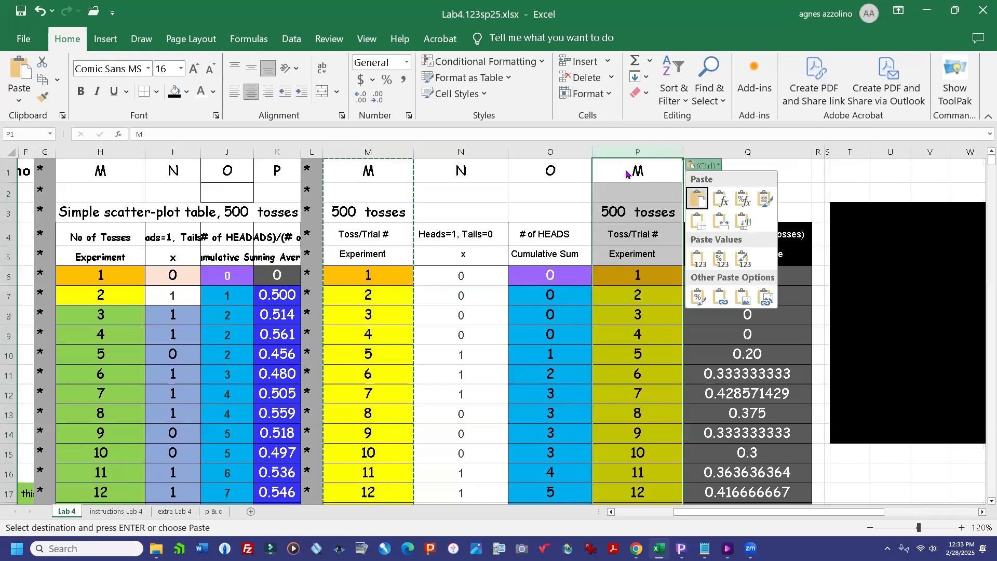
key("ctrl")
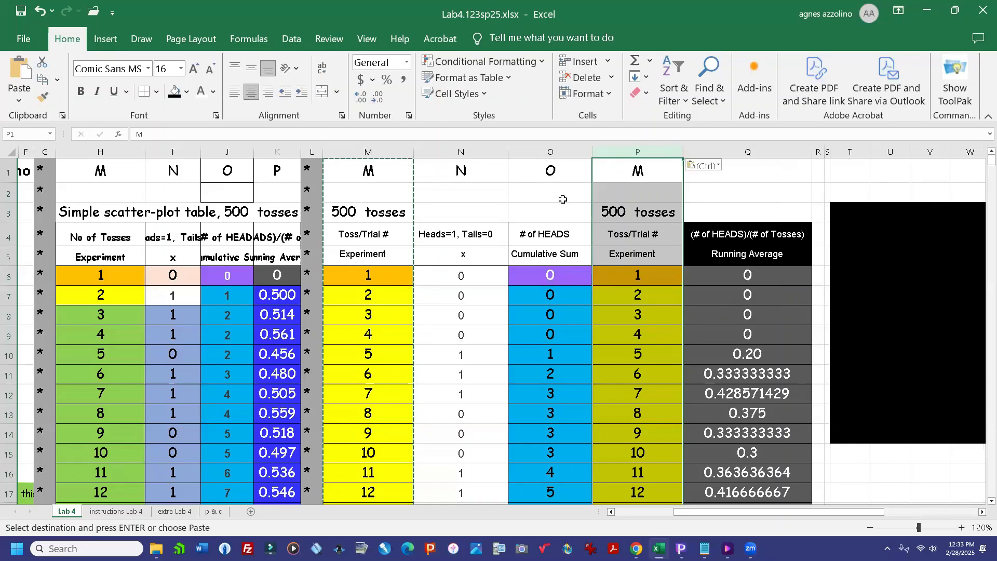
key("Escape")
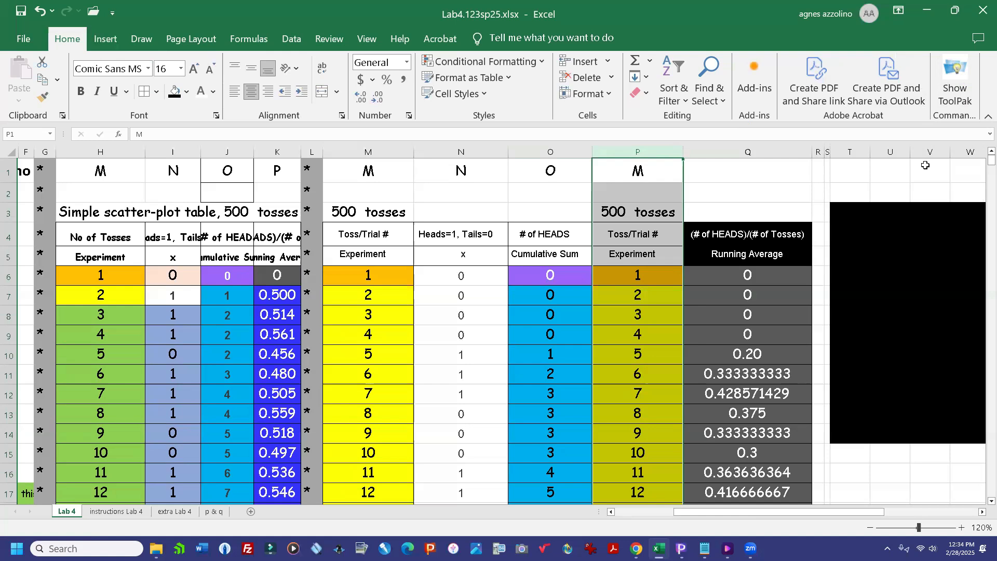
Step: Insert a markers-only scatter chart of the toss numbers and running averages in P6:Q505
left_click(753, 179)
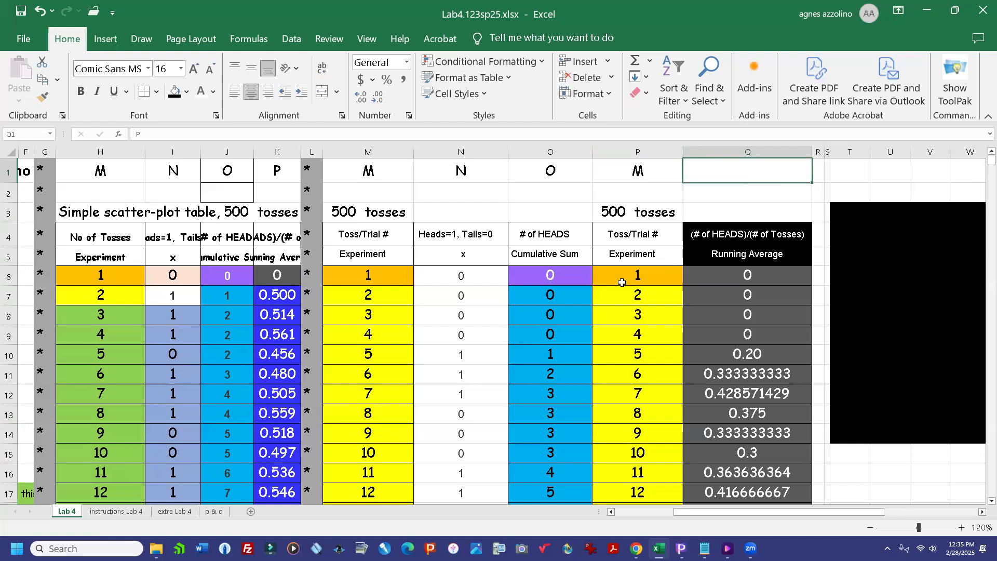
left_click_drag(622, 276, 748, 279)
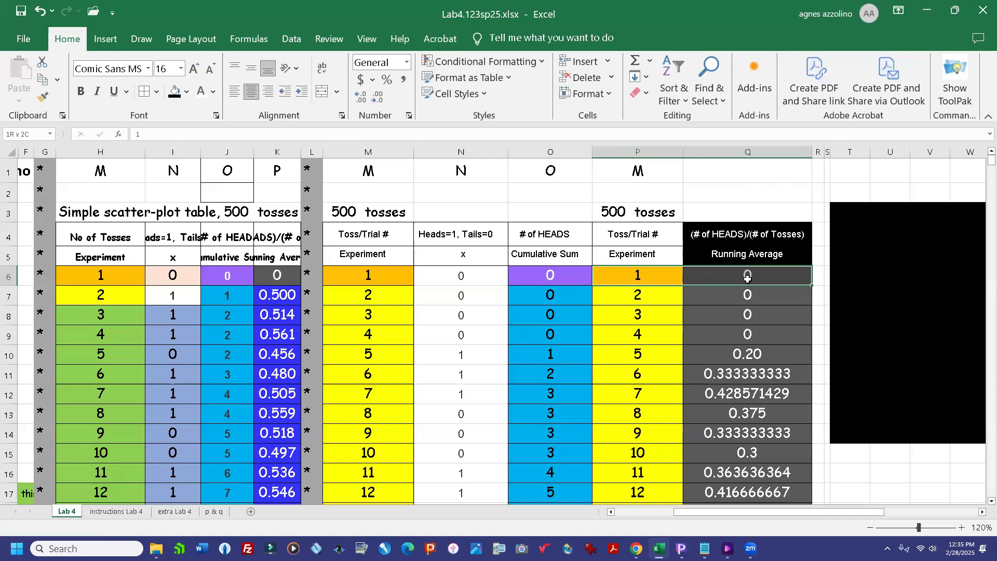
left_click_drag(748, 279, 735, 338)
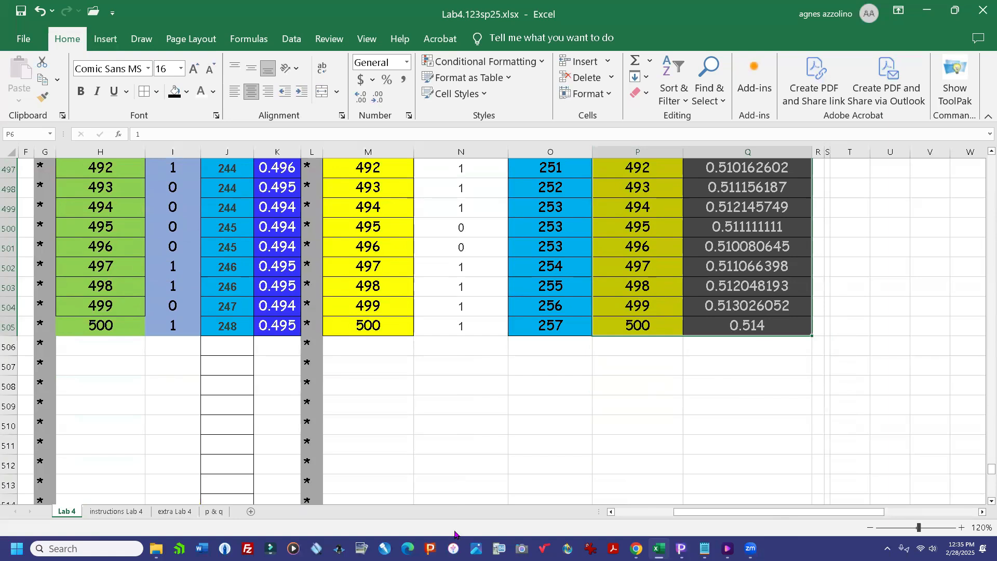
left_click(102, 39)
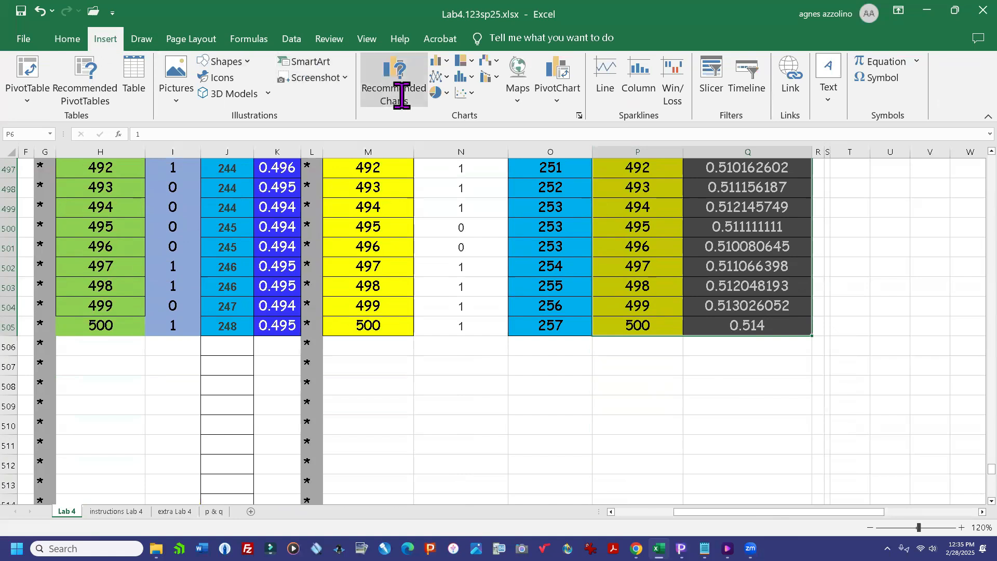
left_click(466, 93)
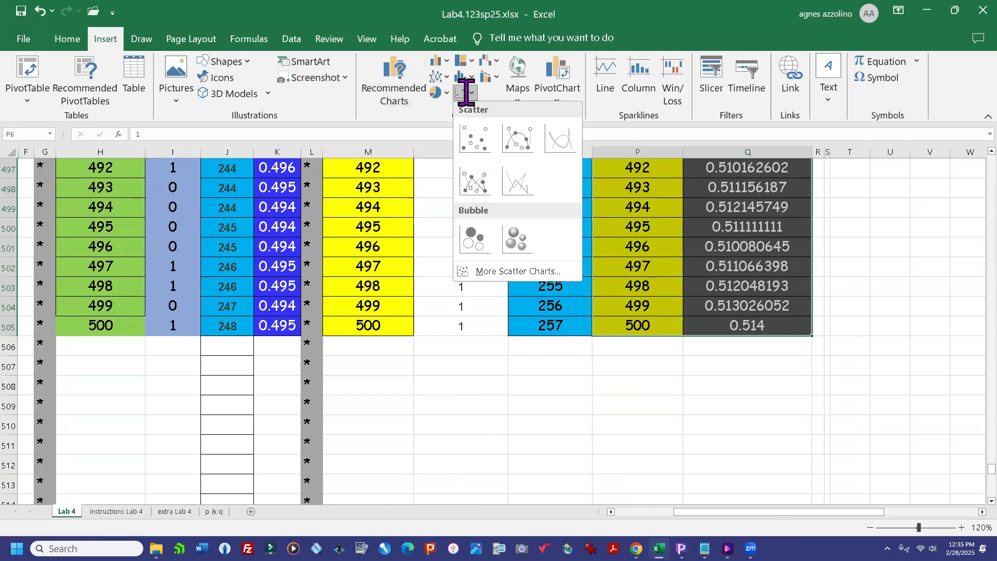
left_click(472, 136)
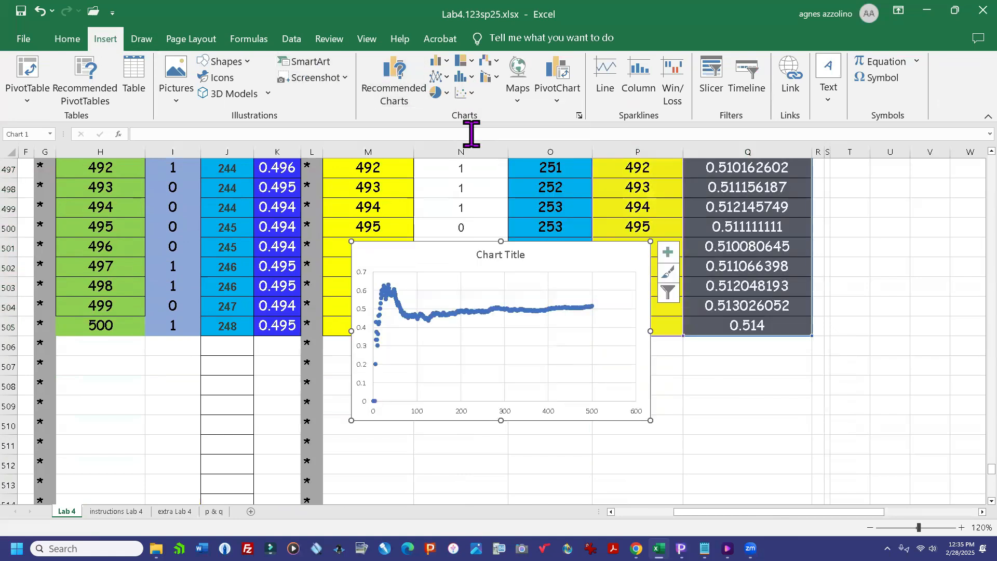
left_click(742, 411)
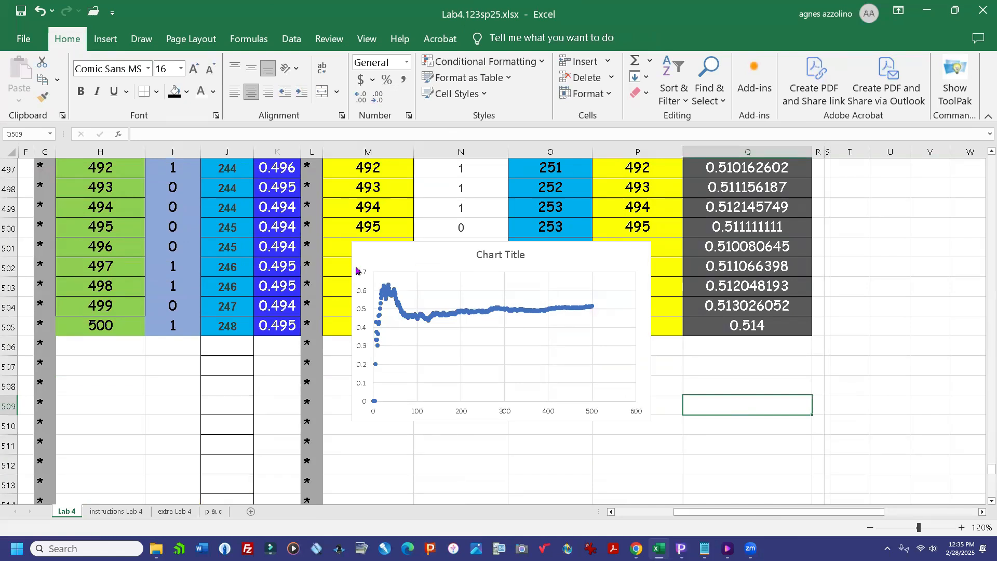
Step: Move the scatter chart from the end of the table to cell U4 in the black area beside the table's start
left_click(441, 262)
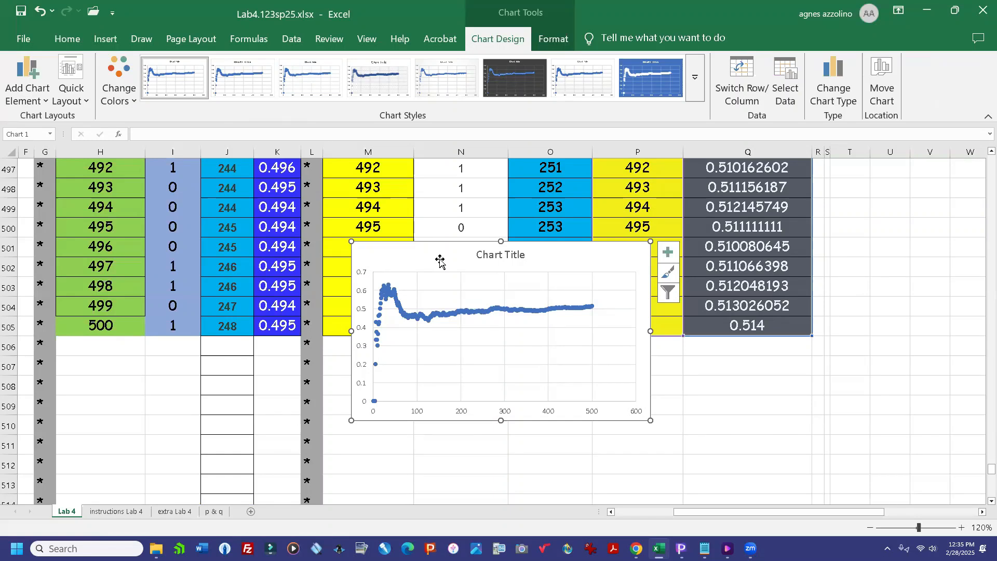
key("Delete")
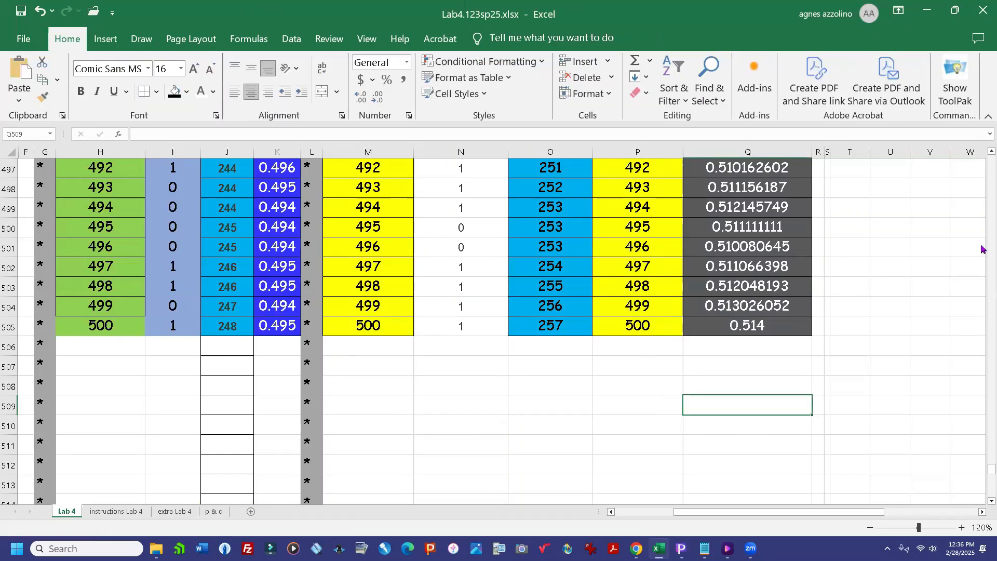
left_click_drag(984, 472, 983, 150)
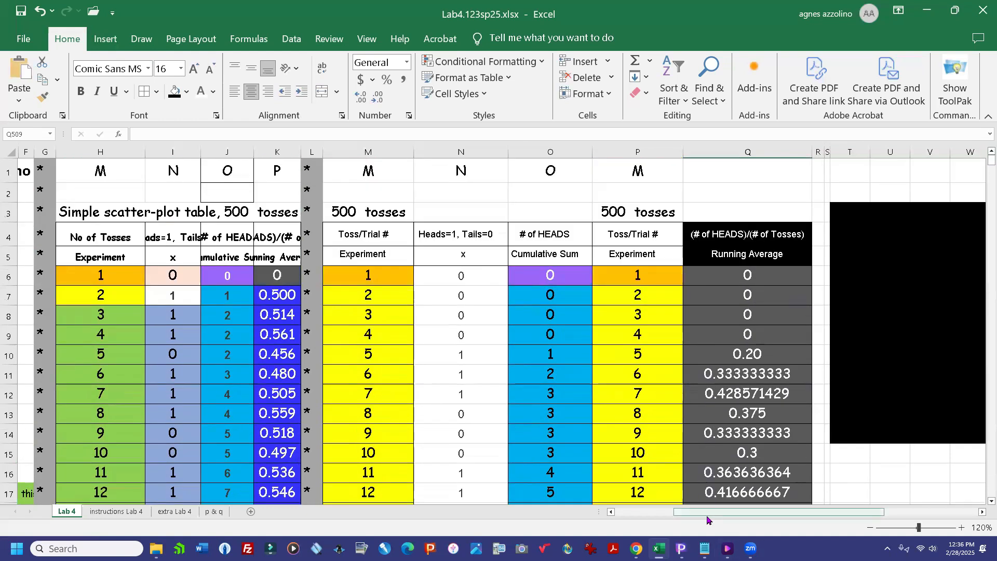
mouse_move(707, 516)
left_mouse_down()
mouse_move(795, 515)
mouse_move(708, 517)
left_mouse_up()
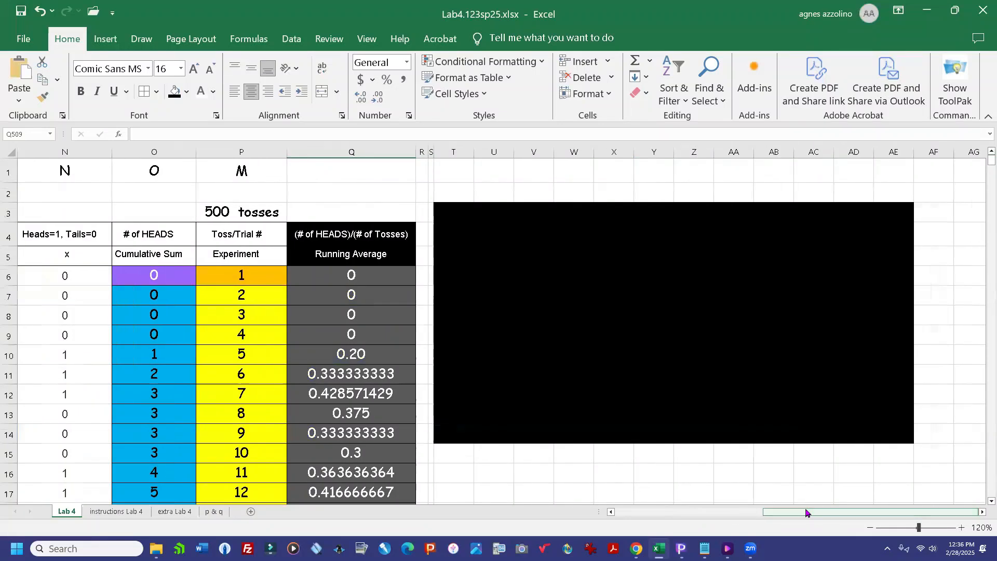
left_click(494, 238)
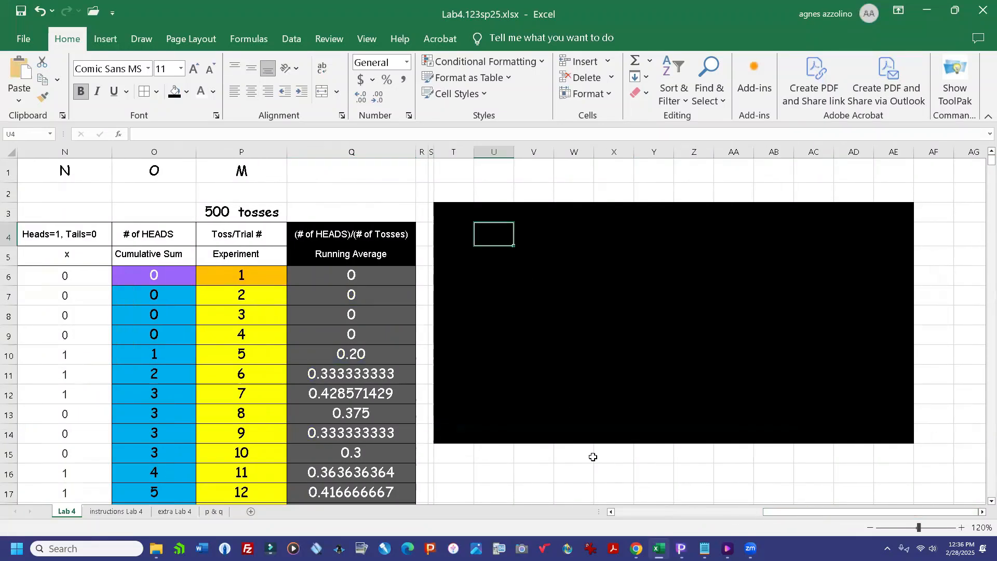
key("ctrl+v")
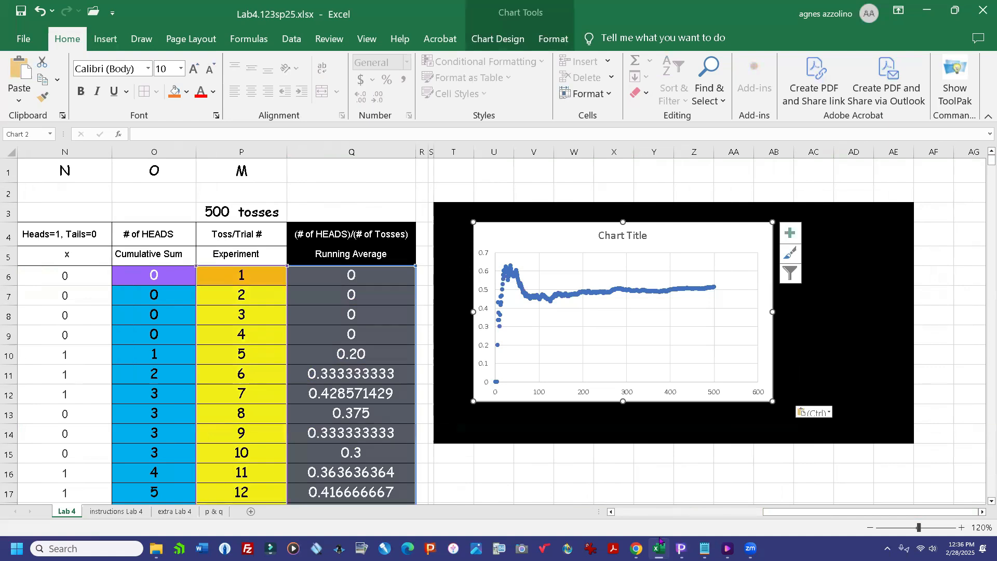
left_click(761, 453)
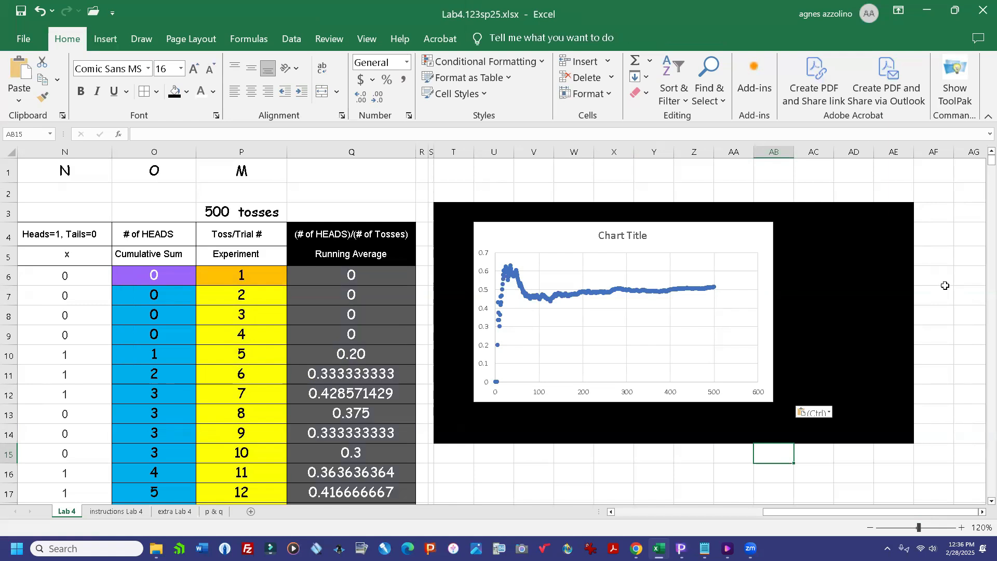
Step: Format the whole running average column Q to show four decimal places
scroll(945, 285, "down", 17)
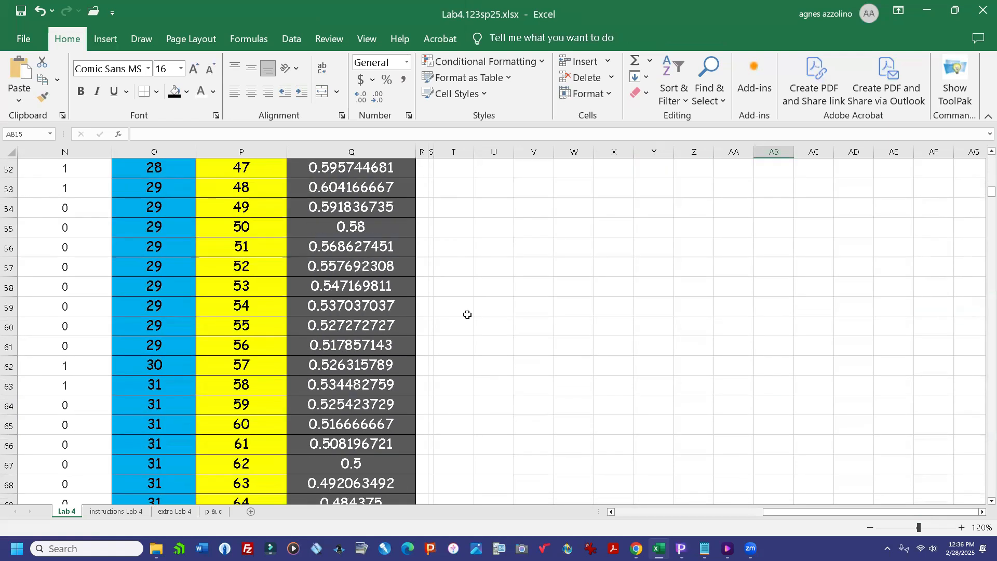
scroll(457, 306, "down", 4)
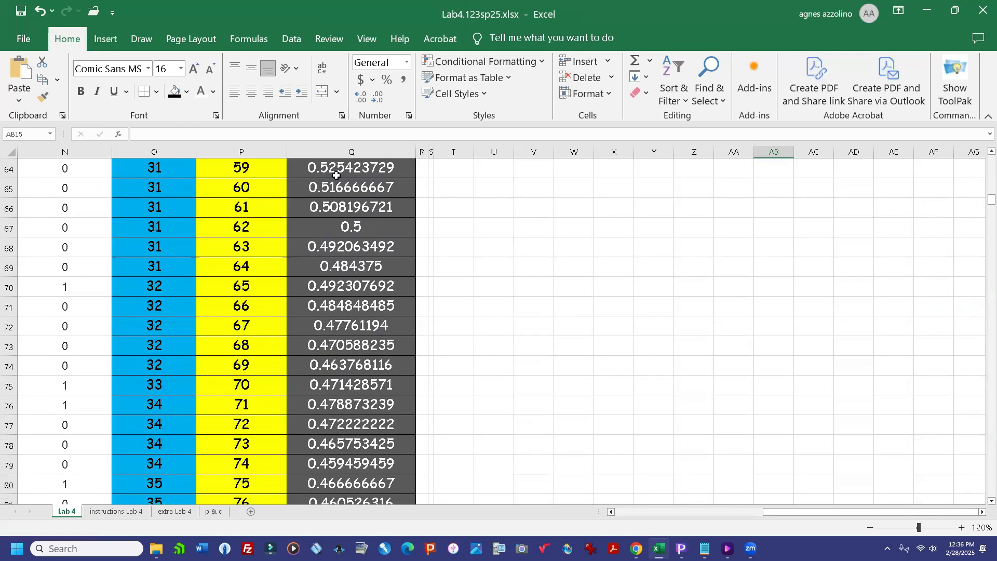
left_click(350, 152)
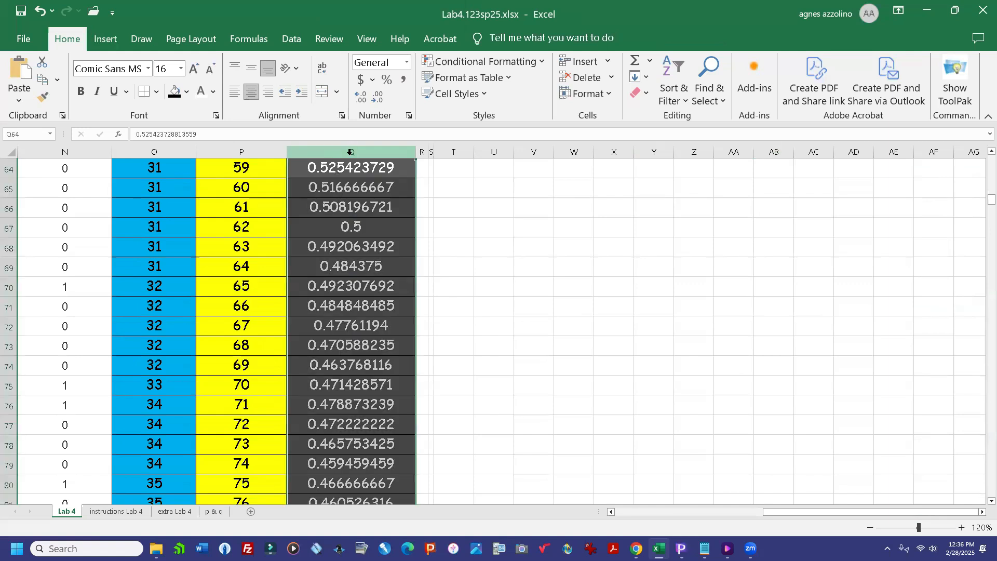
left_click(375, 99)
left_click(375, 99)
left_click(374, 99)
left_click(375, 99)
left_click(375, 98)
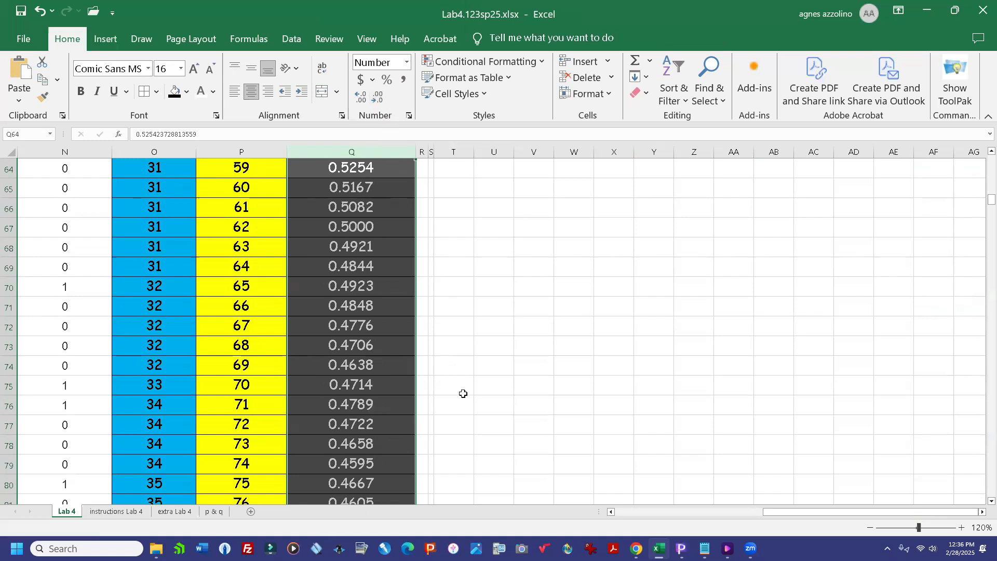
scroll(453, 348, "down", 1)
scroll(450, 329, "up", 11)
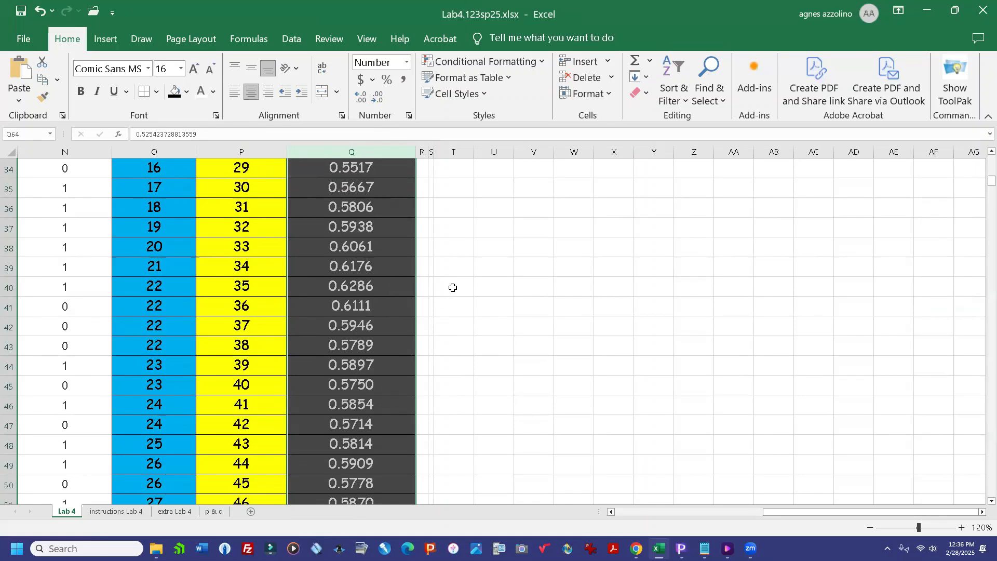
scroll(496, 271, "up", 5)
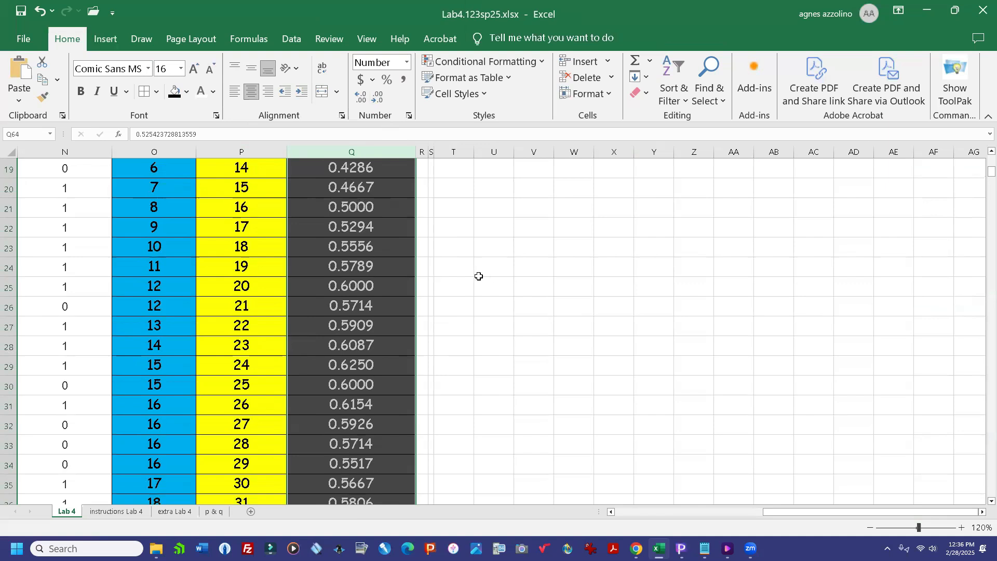
scroll(458, 293, "up", 5)
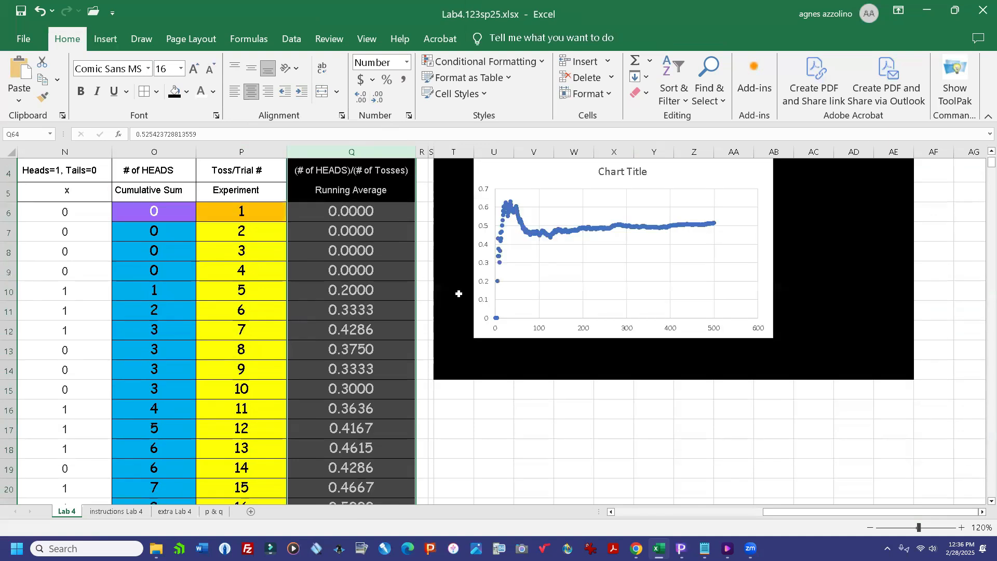
scroll(459, 294, "up", 1)
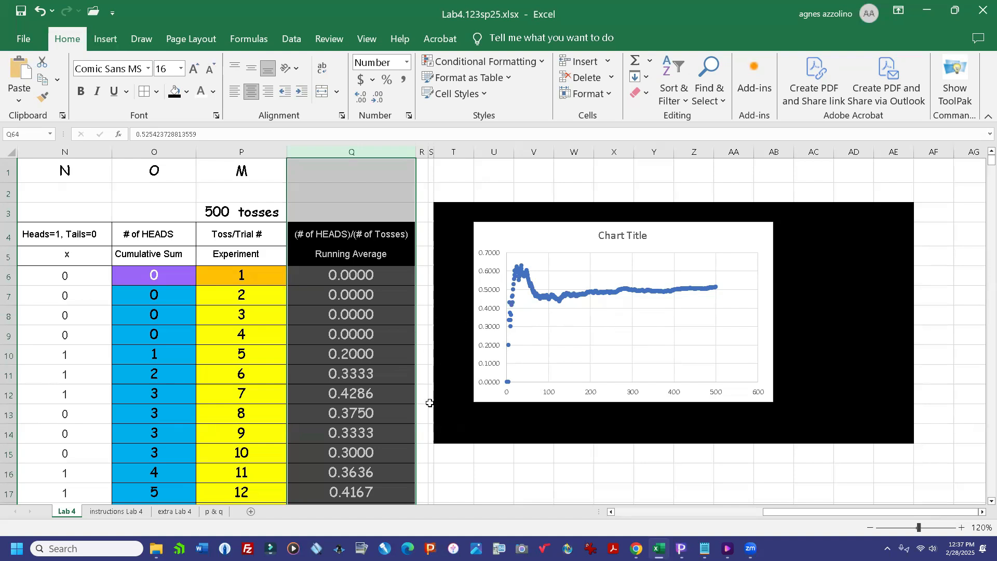
left_click(441, 463)
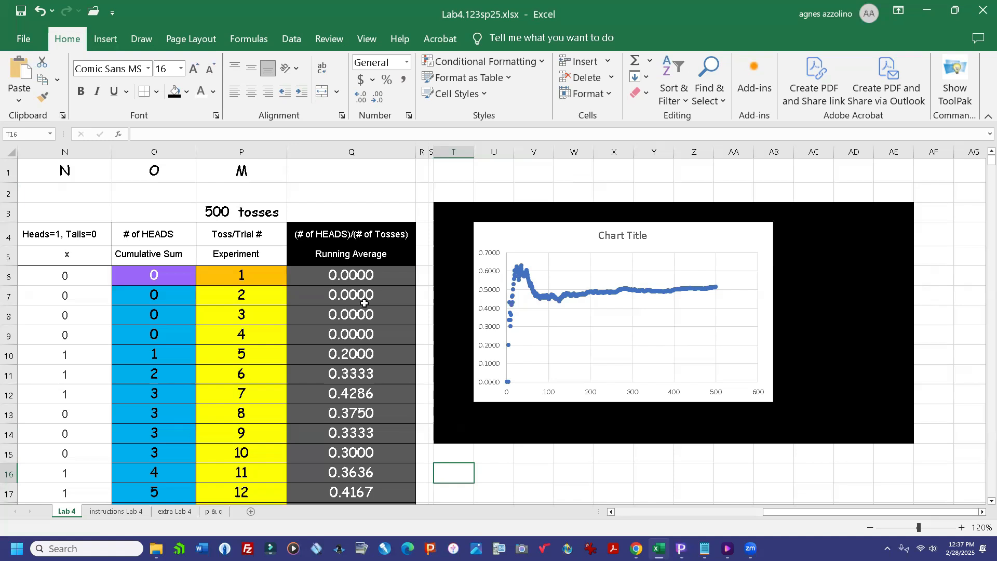
Step: Examine how the running averages in column Q develop from toss 1 through toss 500, and return to the chart beside the table's start
scroll(430, 456, "down", 2)
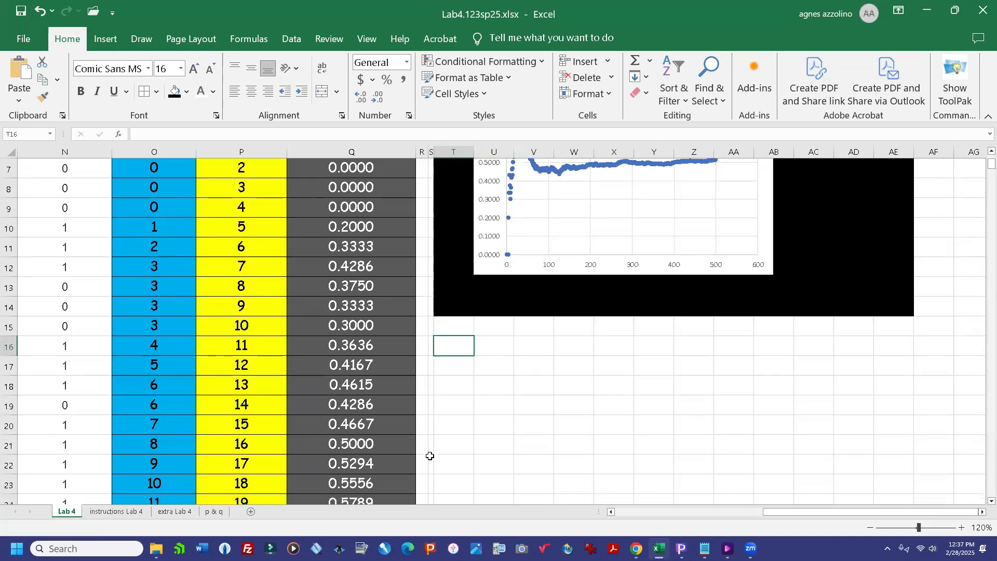
scroll(447, 396, "down", 2)
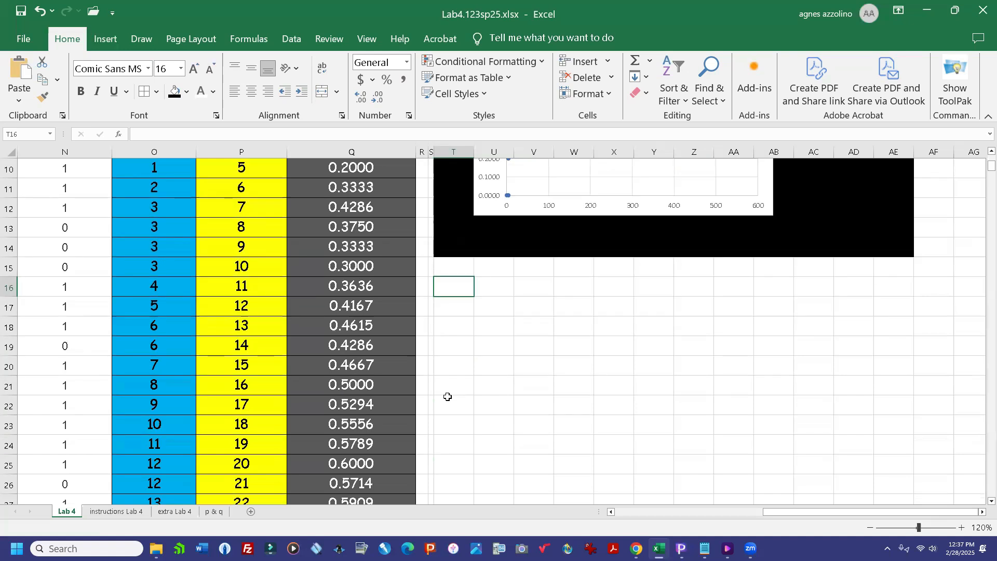
scroll(378, 329, "down", 2)
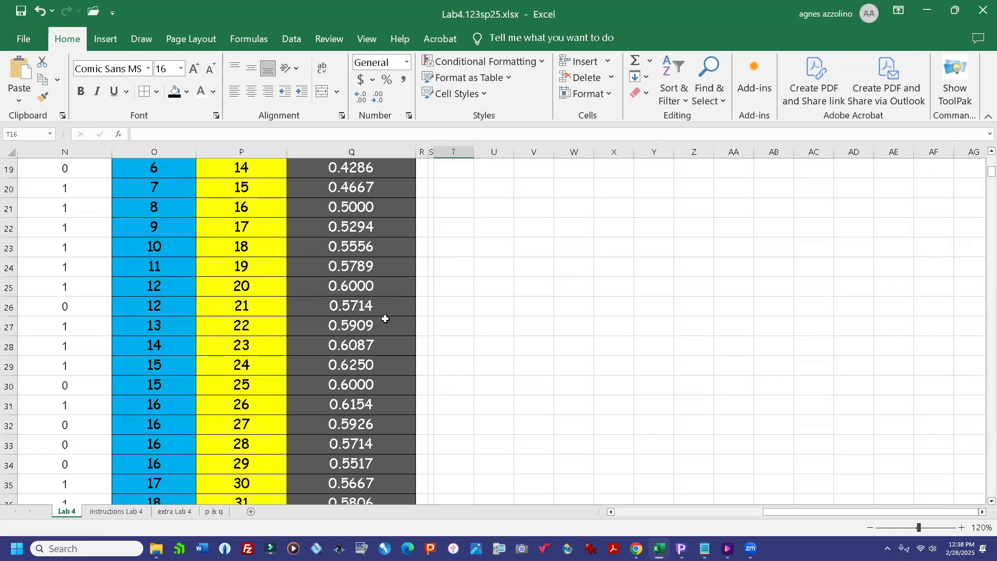
scroll(385, 323, "down", 3)
scroll(385, 323, "down", 2)
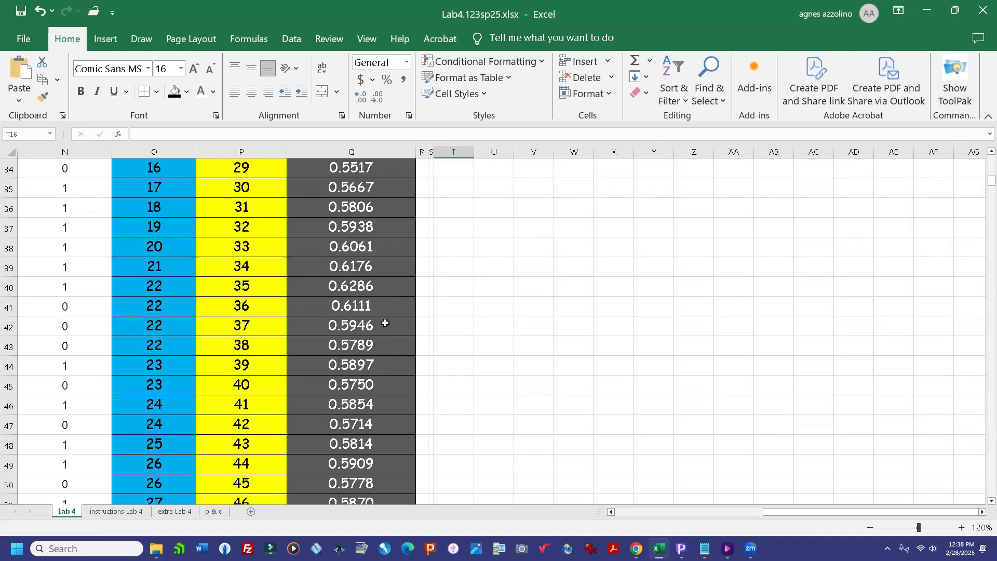
scroll(385, 323, "down", 5)
scroll(385, 323, "down", 4)
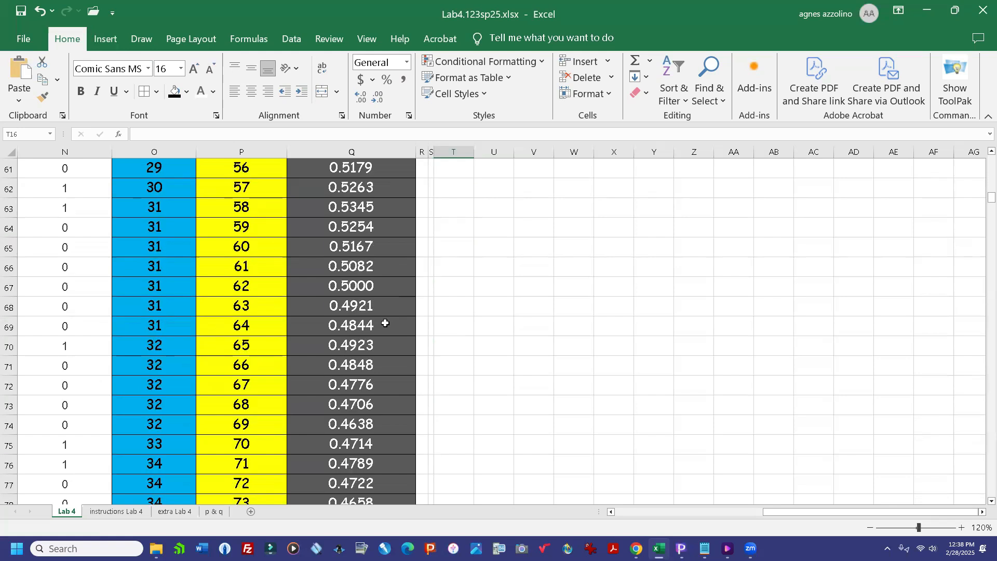
scroll(379, 332, "down", 1)
scroll(381, 335, "down", 6)
scroll(380, 330, "down", 2)
scroll(380, 329, "down", 5)
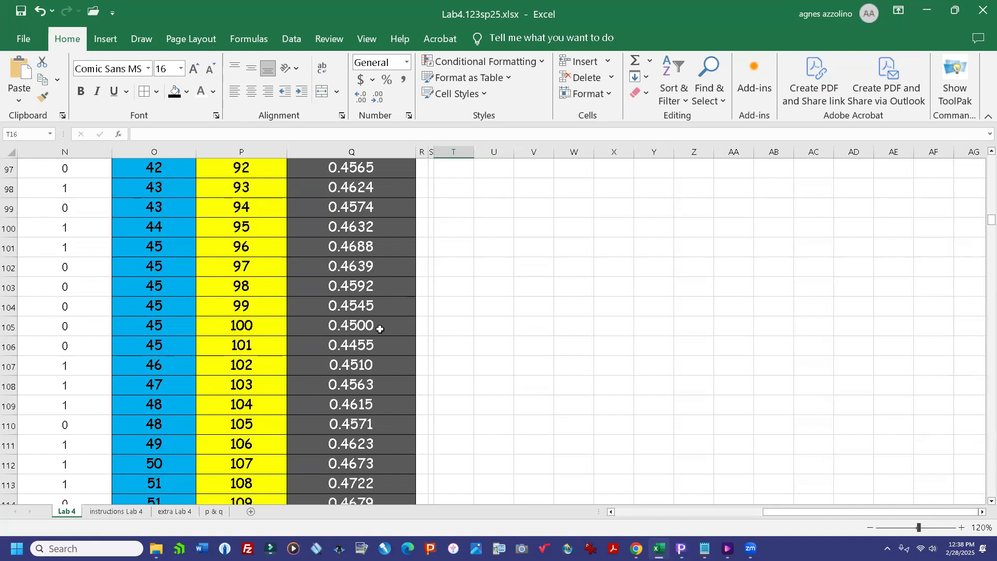
scroll(380, 329, "down", 7)
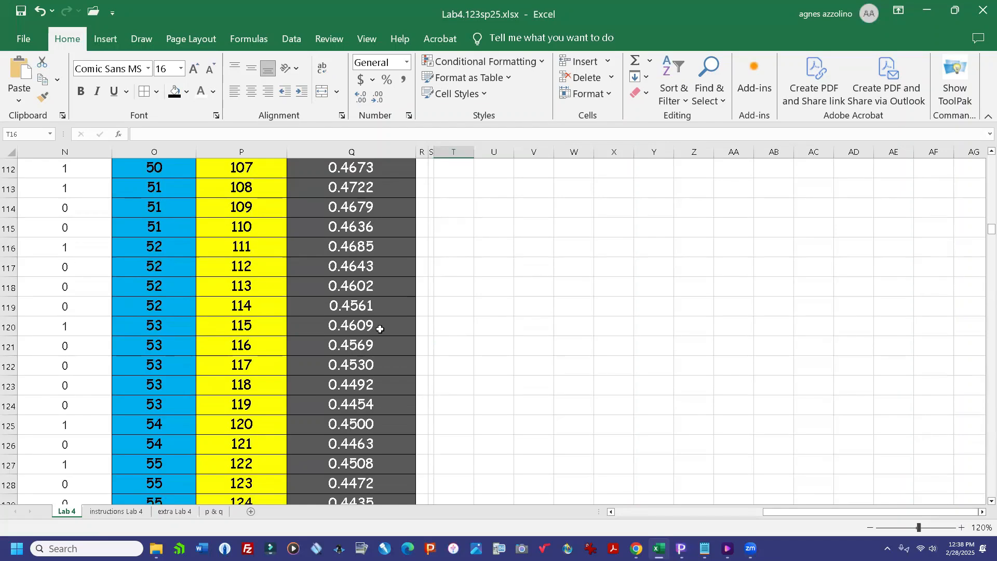
scroll(380, 329, "down", 5)
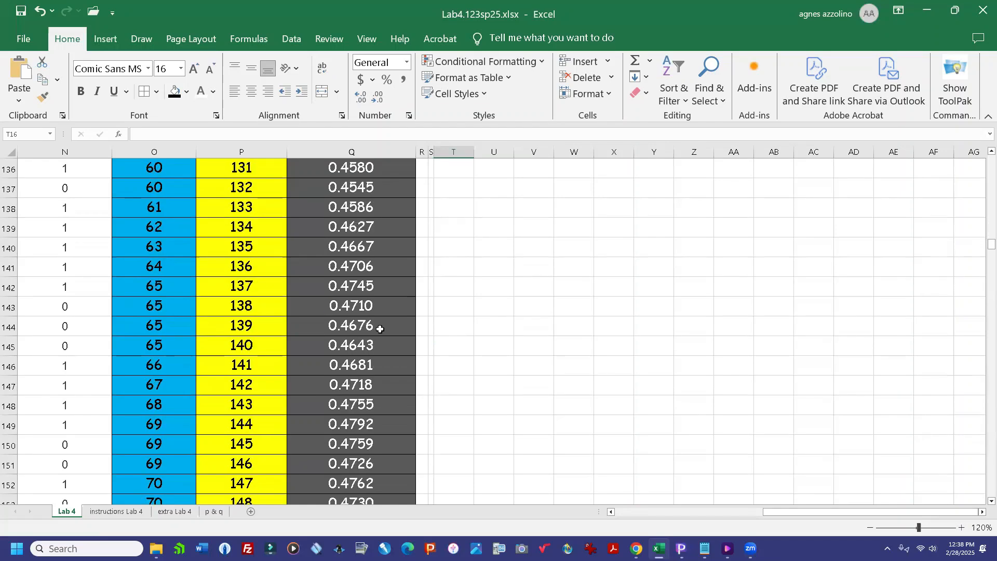
scroll(380, 329, "down", 1)
scroll(380, 329, "down", 15)
scroll(381, 329, "down", 5)
scroll(381, 329, "down", 3)
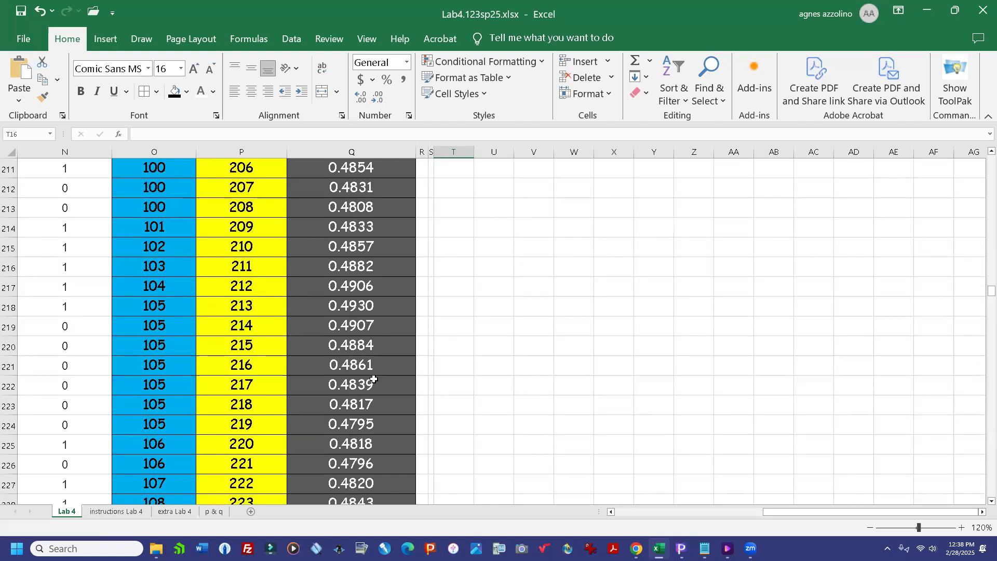
scroll(387, 366, "down", 10)
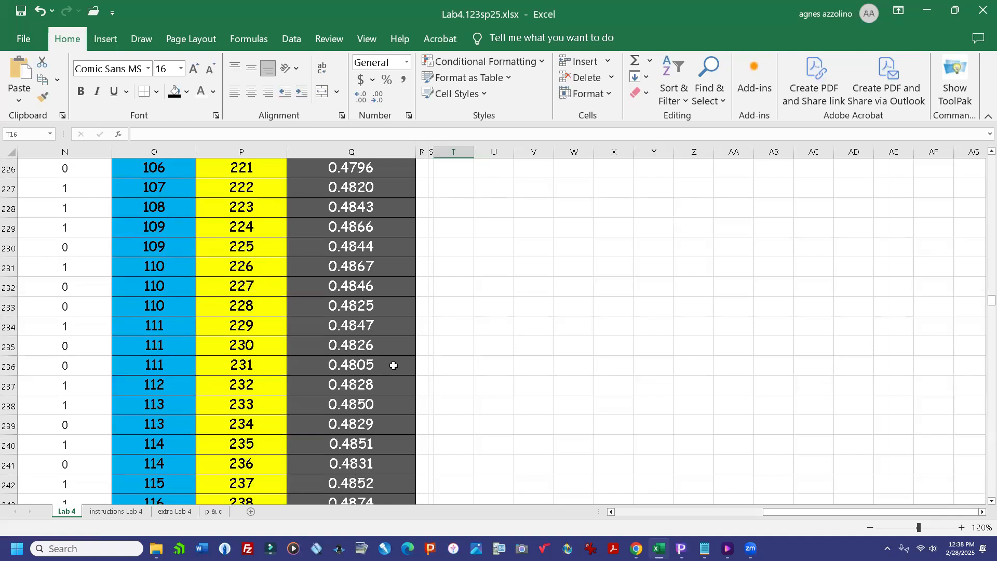
scroll(389, 361, "down", 10)
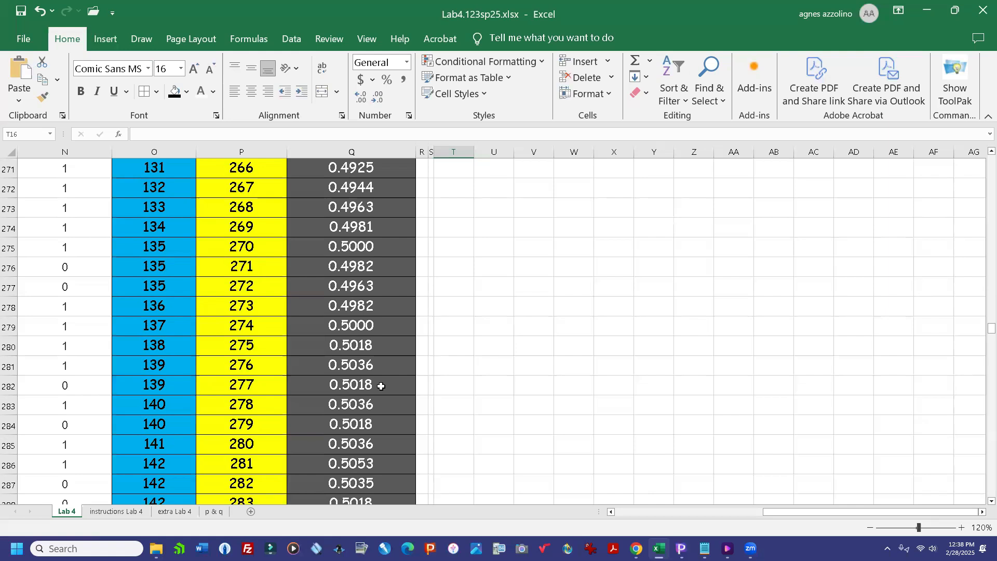
scroll(382, 386, "down", 2)
scroll(386, 363, "down", 6)
scroll(387, 363, "down", 10)
scroll(386, 363, "down", 6)
scroll(386, 363, "down", 7)
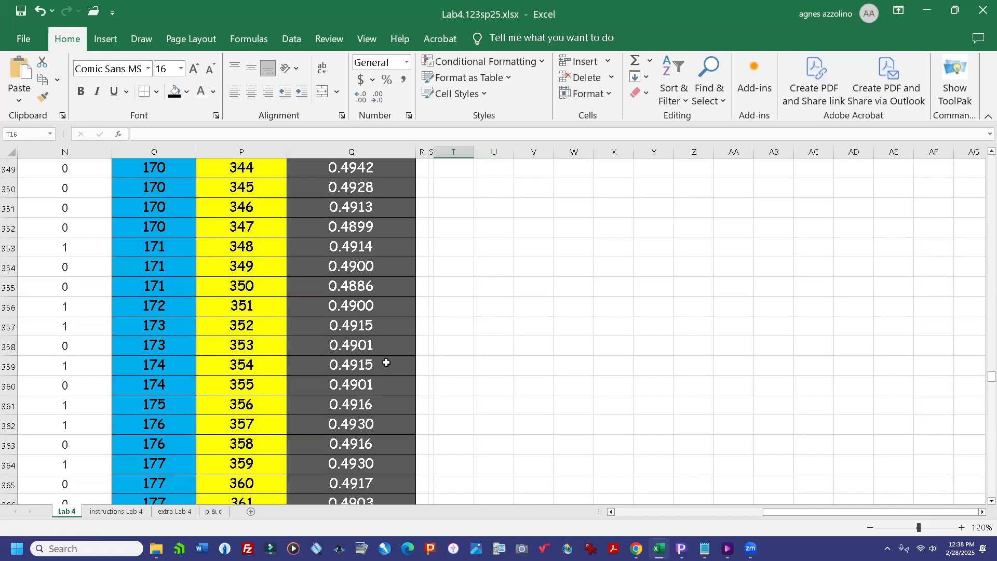
scroll(386, 363, "down", 3)
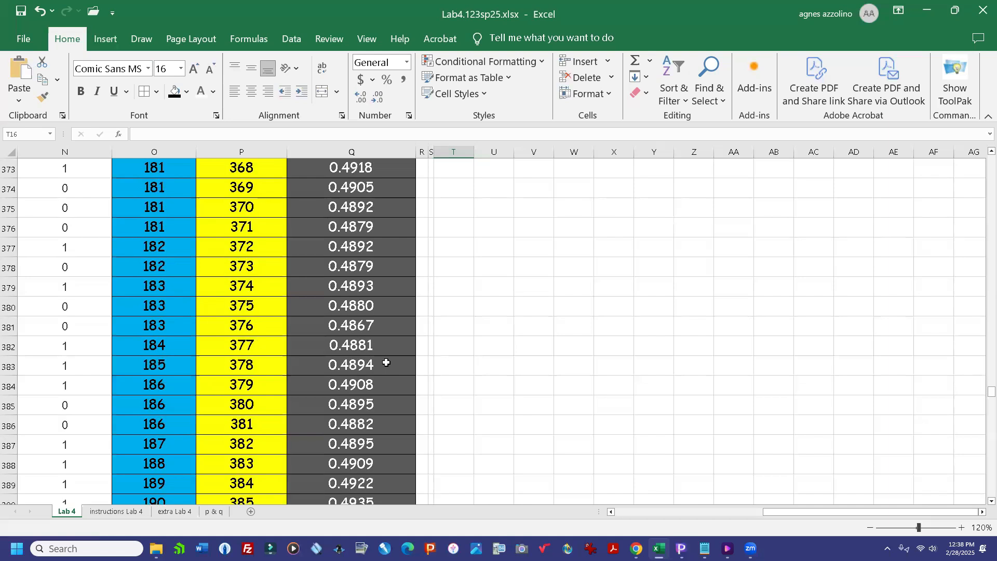
scroll(386, 363, "down", 3)
scroll(387, 363, "down", 6)
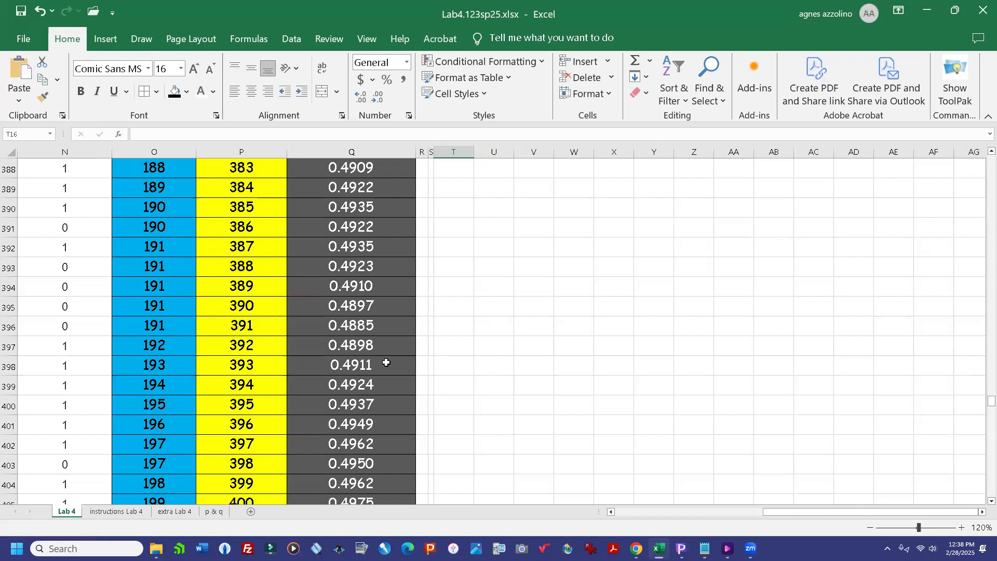
scroll(386, 363, "down", 1)
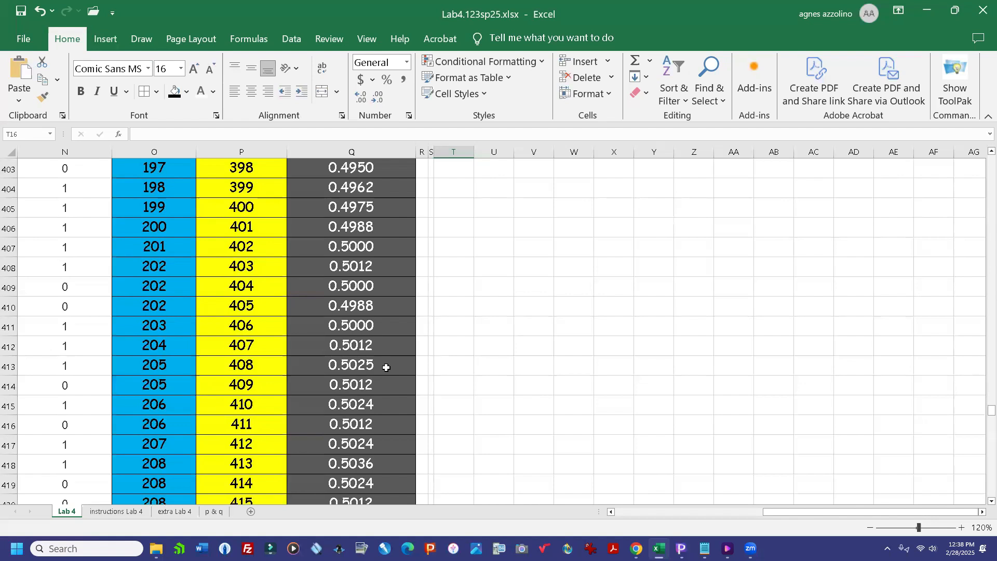
scroll(385, 366, "down", 4)
scroll(385, 367, "down", 12)
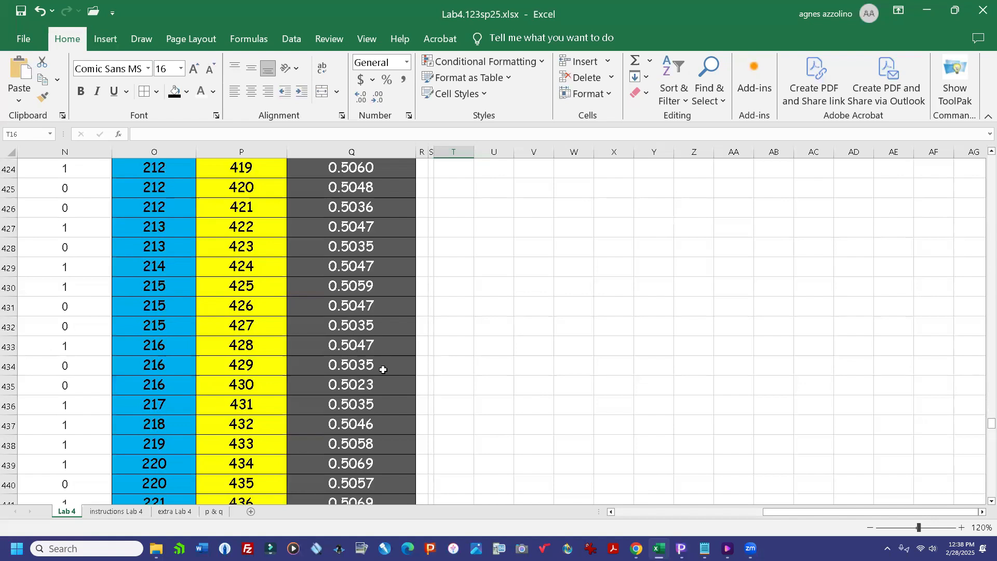
scroll(387, 366, "down", 10)
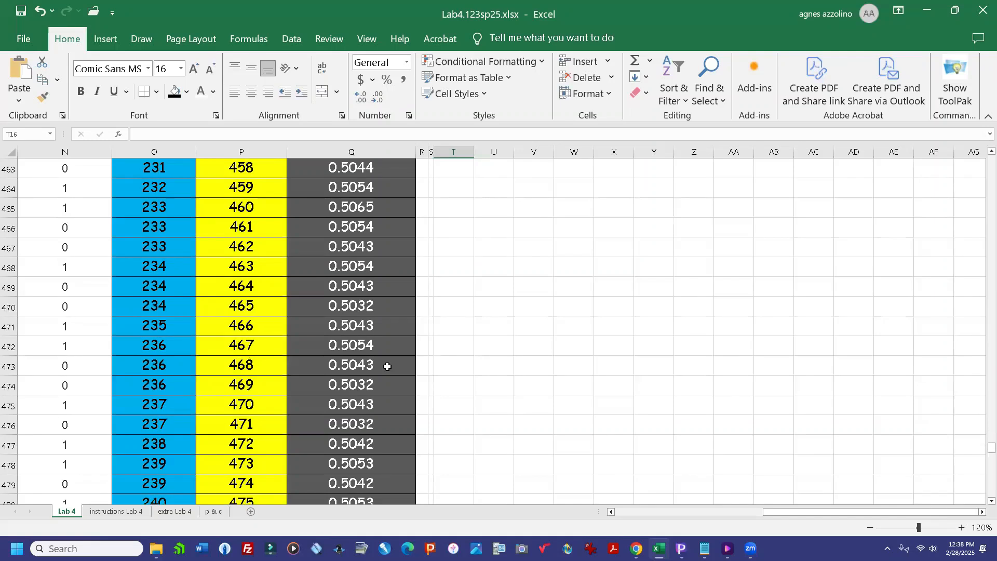
scroll(387, 366, "down", 4)
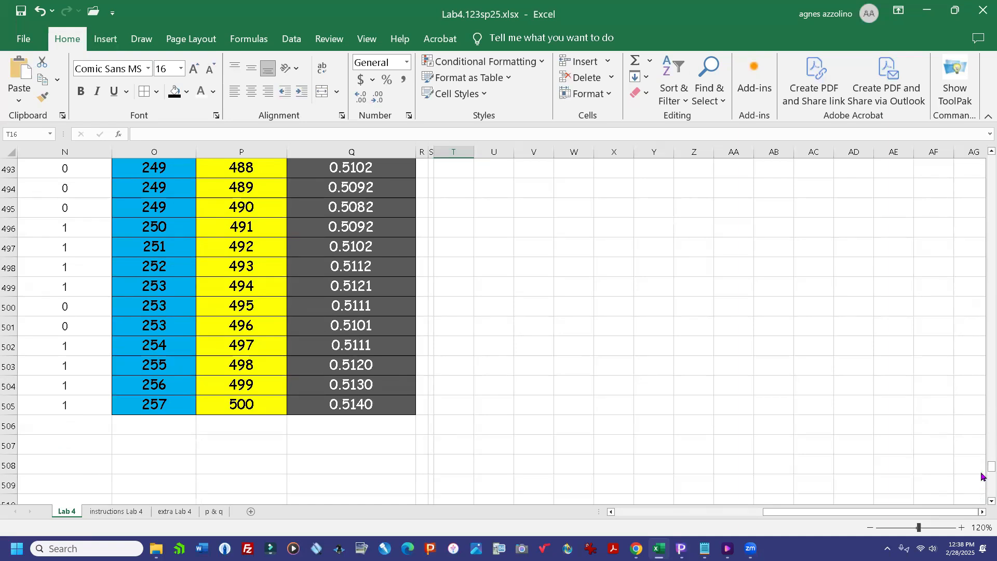
left_click_drag(982, 472, 982, 161)
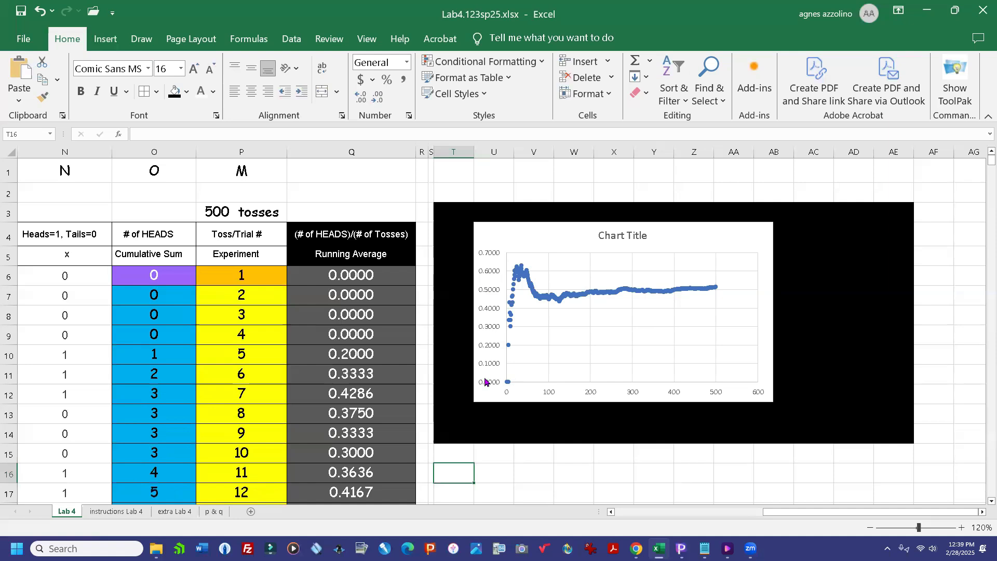
Step: Switch to Chrome and review the remaining Lab 4 instructions, the sample scatter chart and the annotated ribbon picture on the notes page
left_click(637, 549)
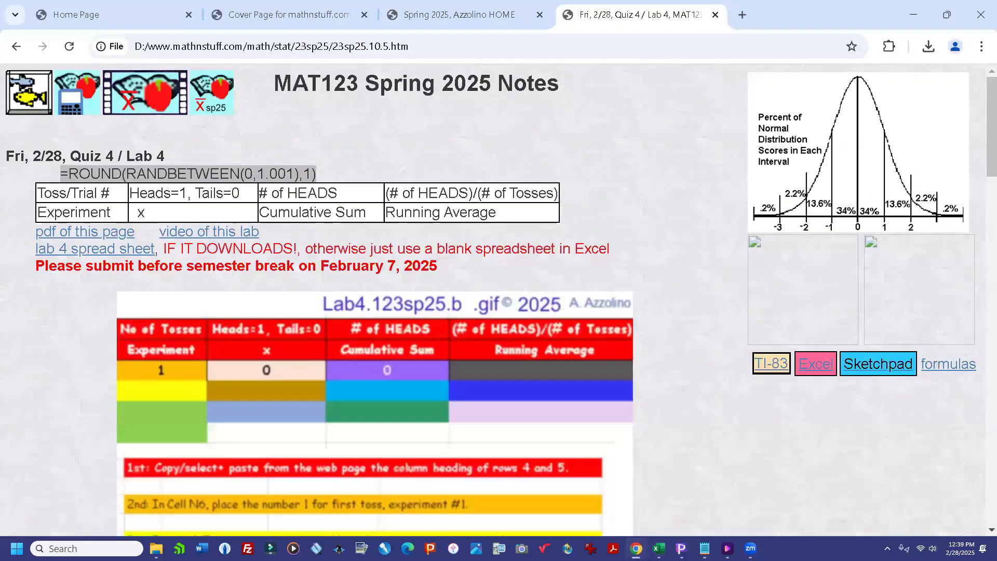
scroll(692, 356, "down", 15)
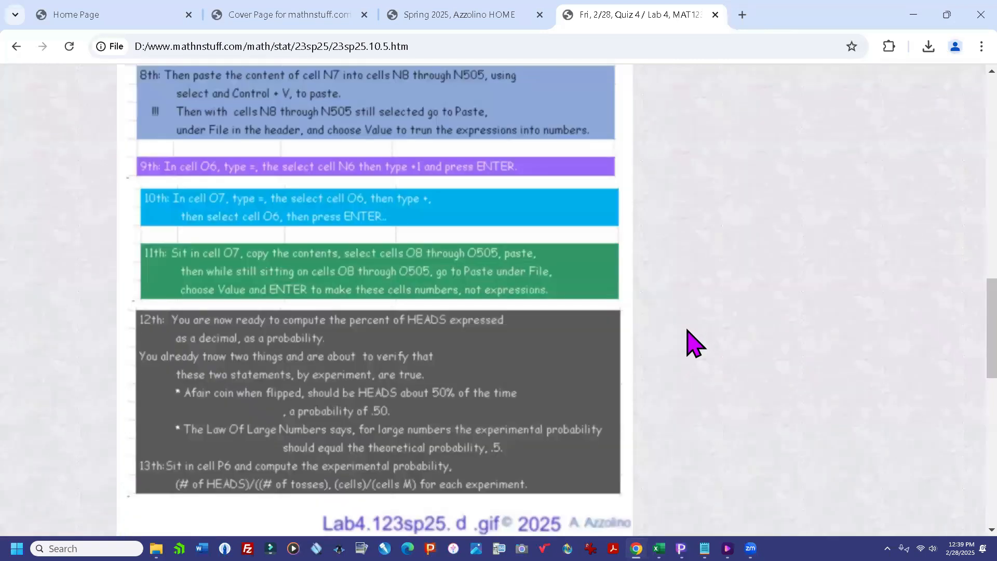
scroll(692, 340, "down", 8)
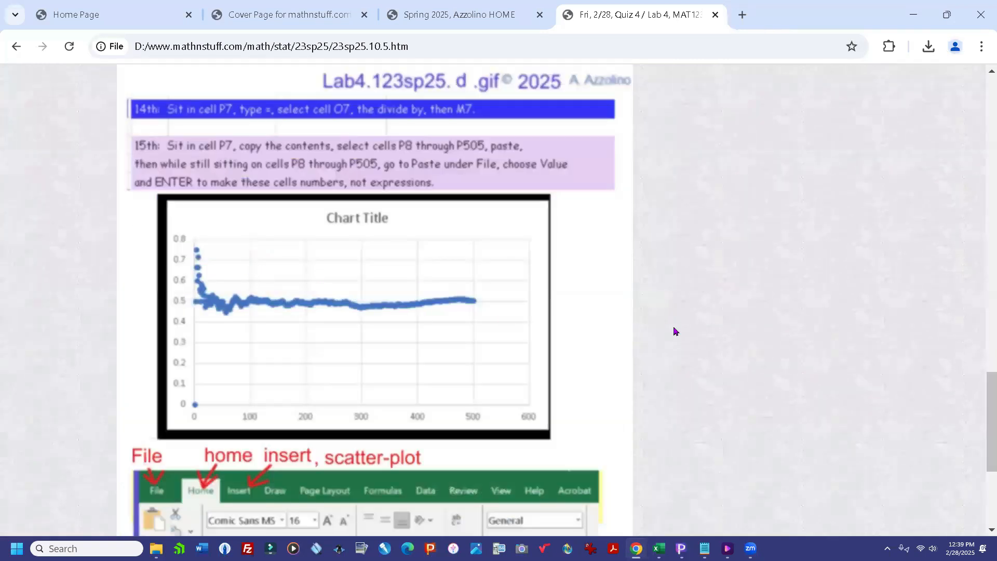
scroll(676, 331, "up", 1)
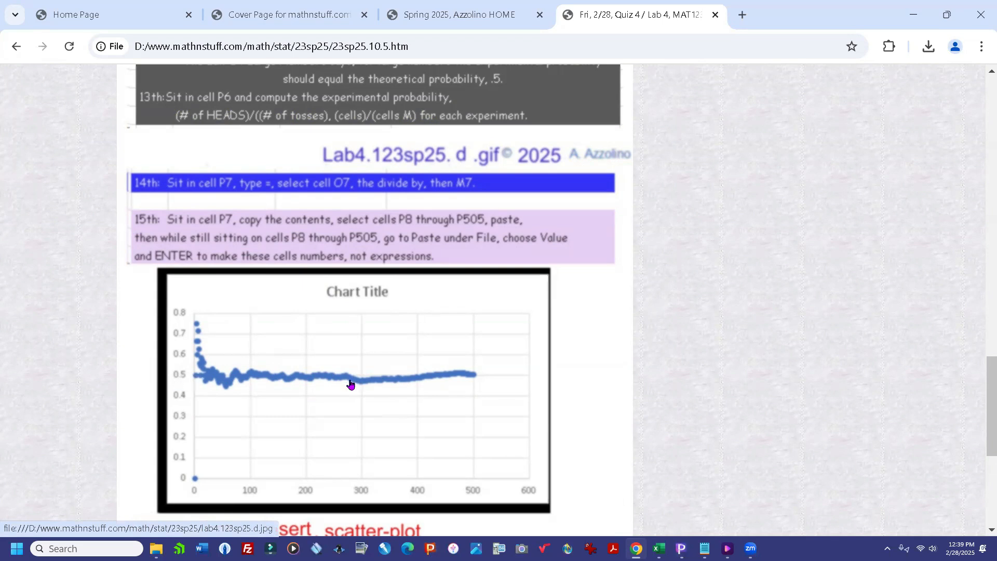
scroll(584, 379, "down", 6)
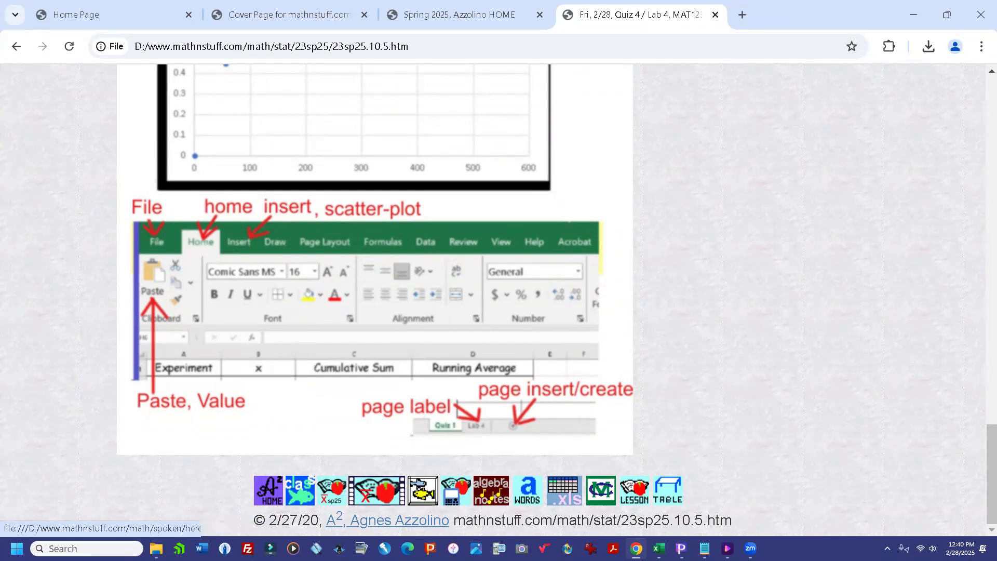
Step: Switch back to Excel, add a new worksheet after Lab 4 and rename it "oscar"
left_click(659, 548)
left_click(453, 473)
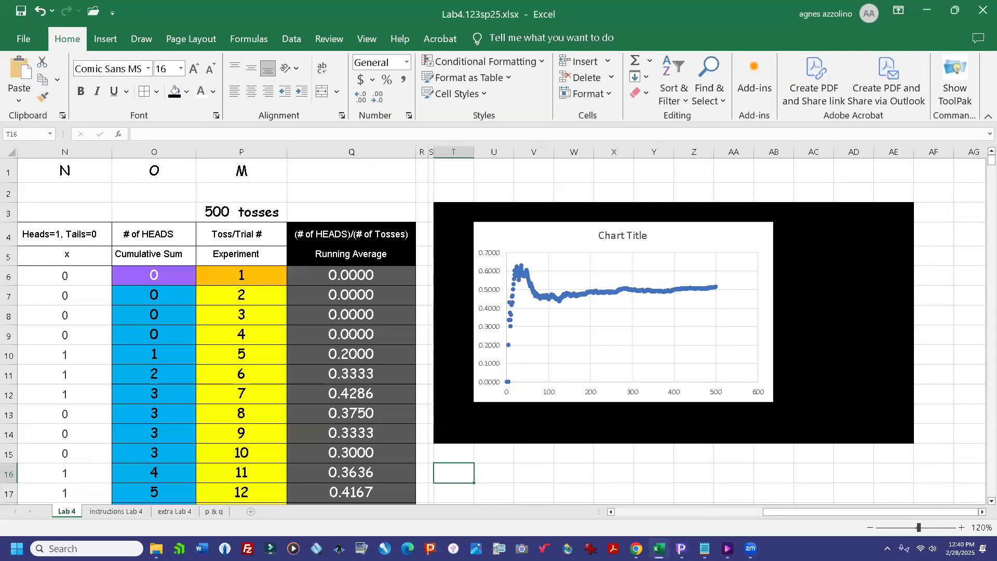
left_click(251, 512)
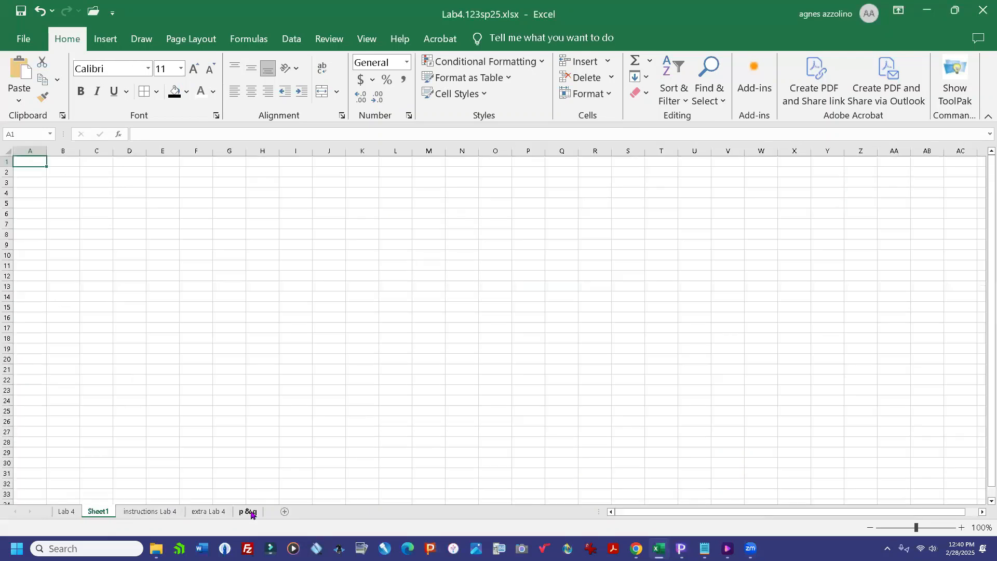
right_click(100, 513)
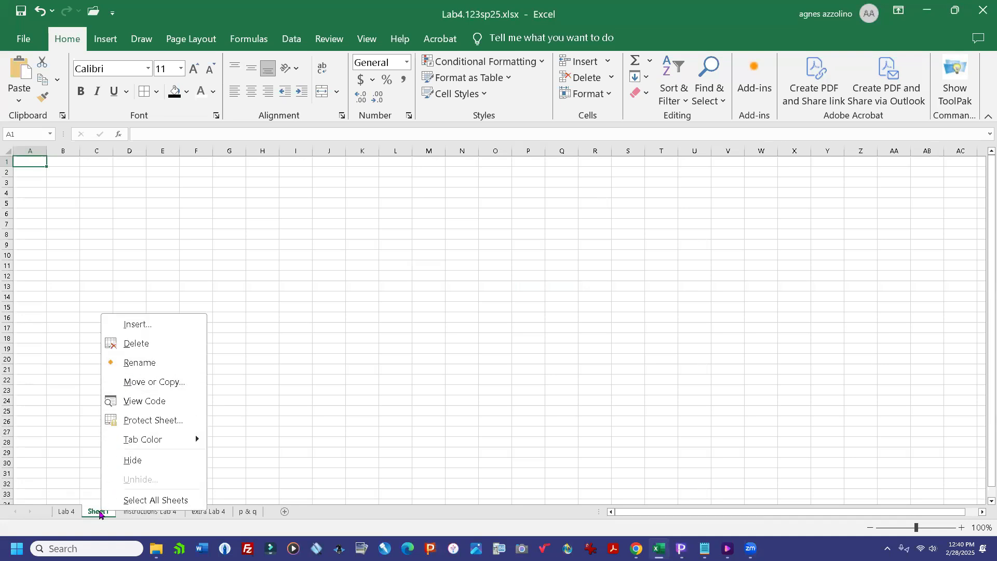
left_click(130, 363)
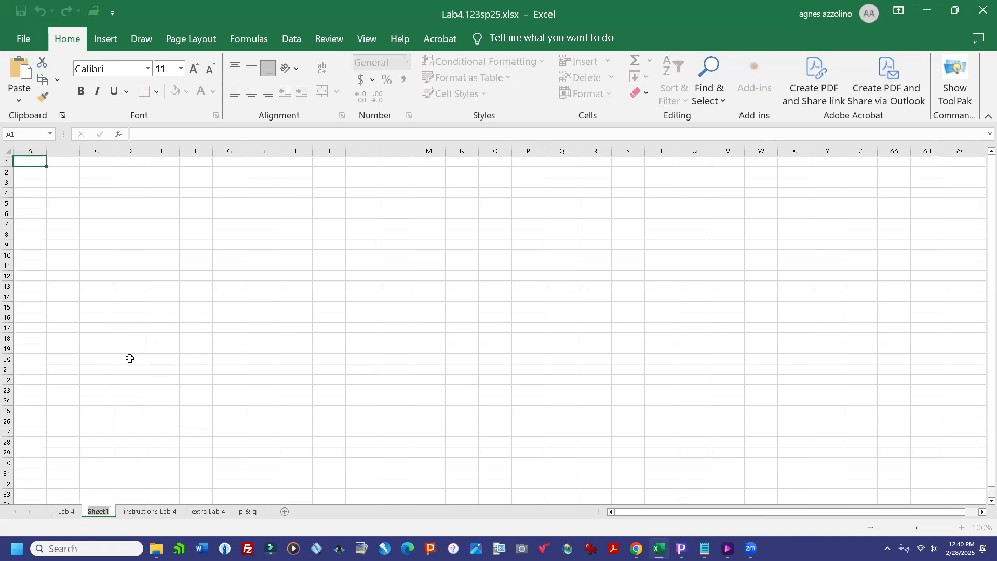
type("oscar")
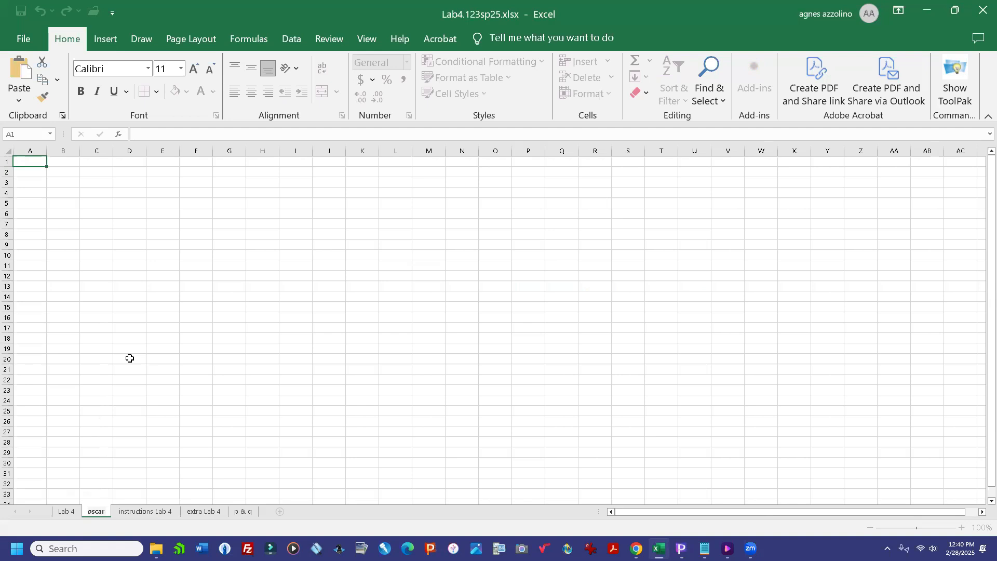
key("Return")
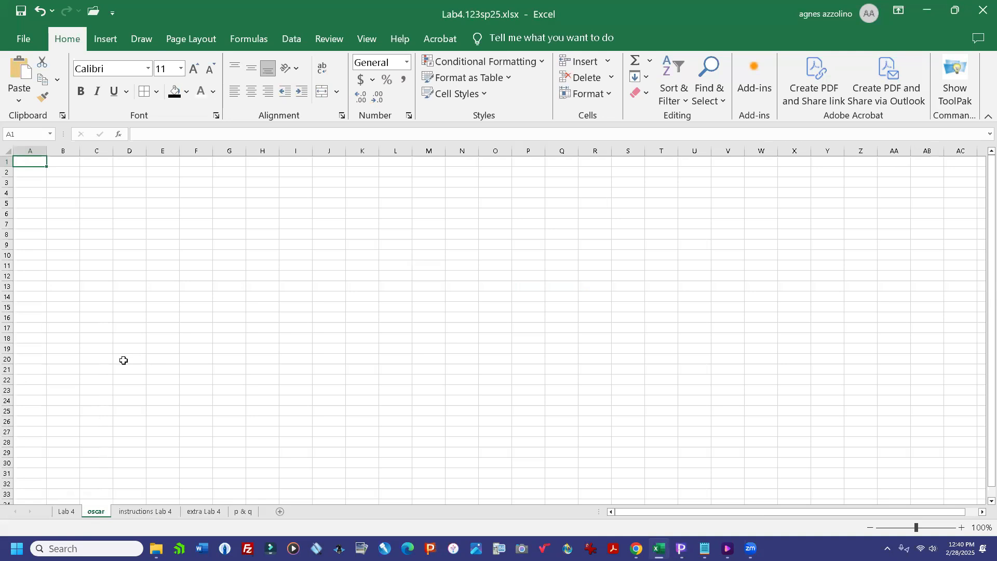
Step: Examine the p & q sheet's q = 0.8 experiment table and its Experimental p chart, and return to the Lab 4 sheet
left_click(72, 513)
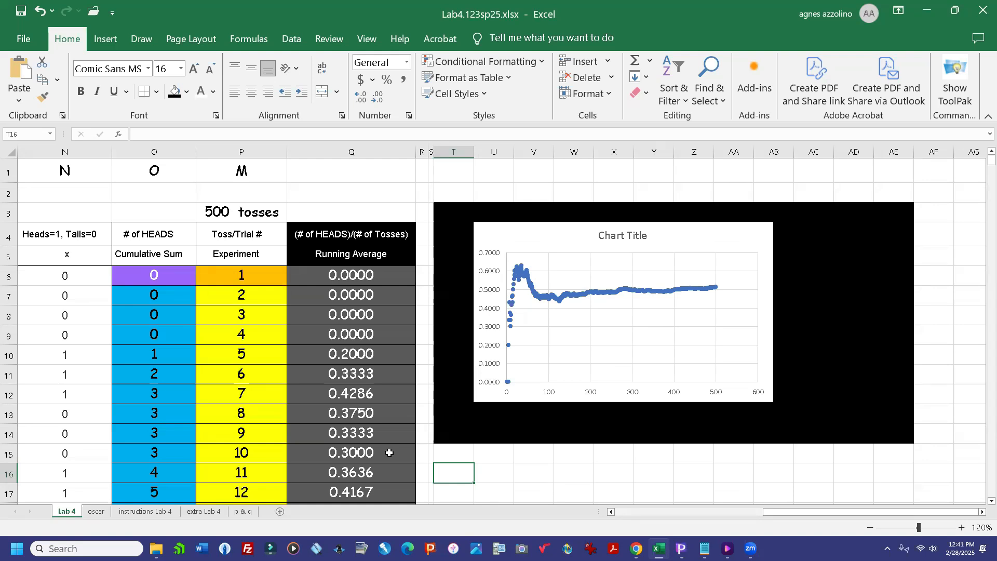
left_click(764, 457)
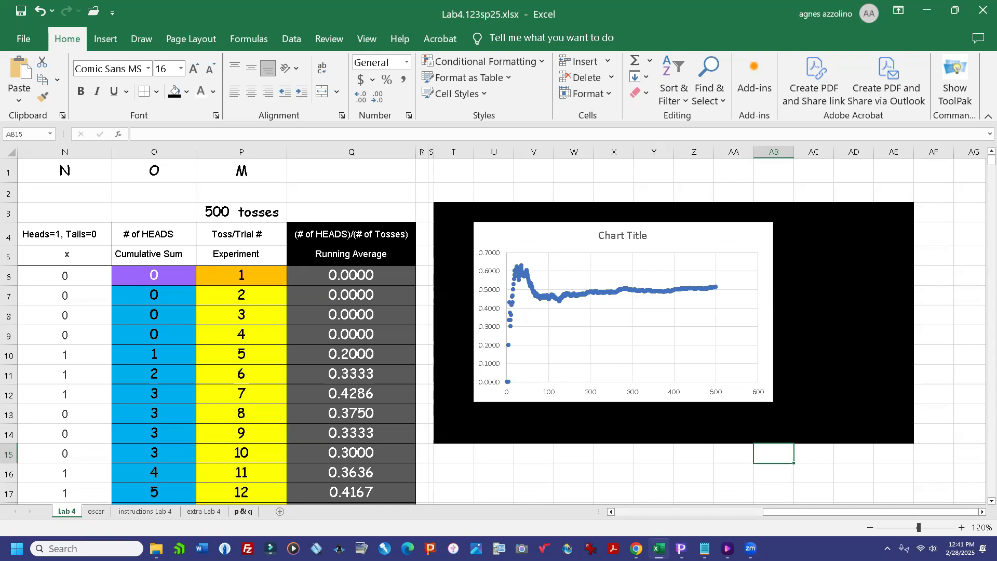
left_click(243, 511)
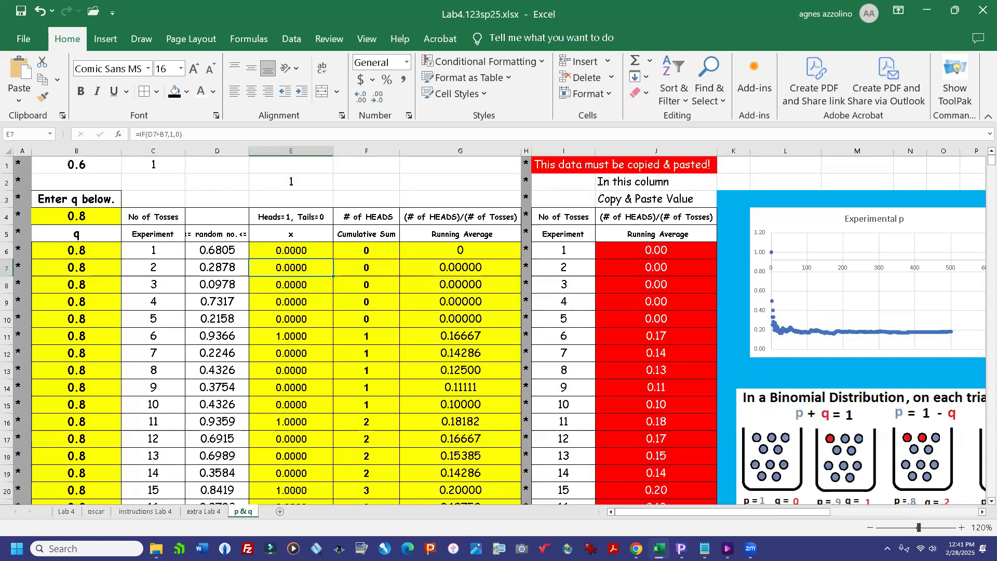
left_click(320, 204)
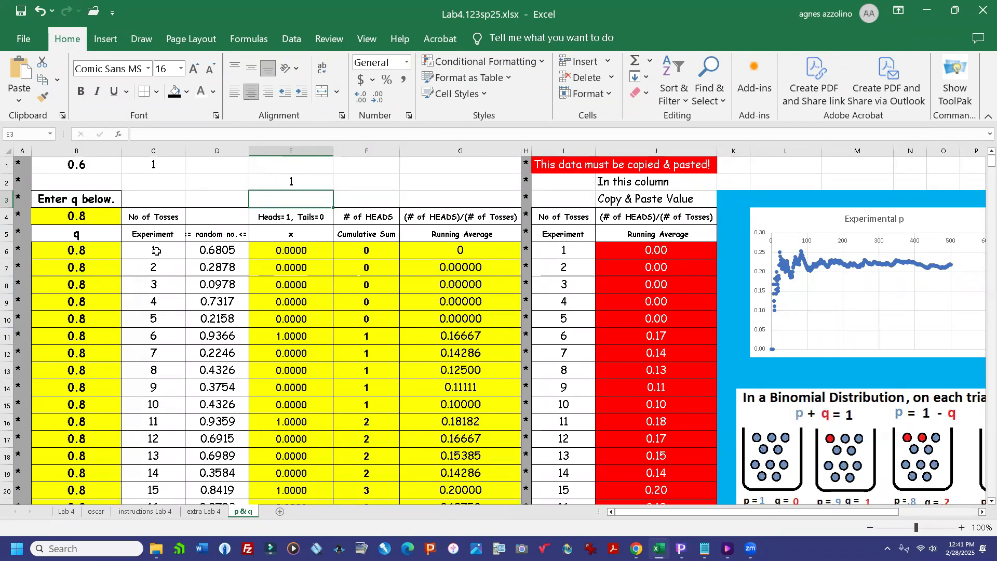
left_click(65, 512)
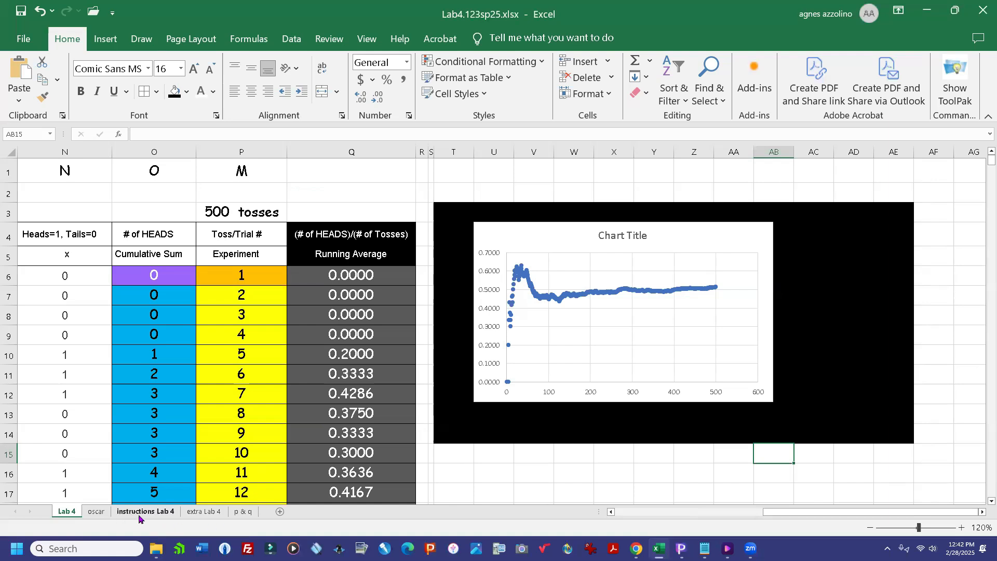
Step: Examine the p & q sheet's Experimental p chart and the binomial distribution picture of p and q values below it
left_click(242, 514)
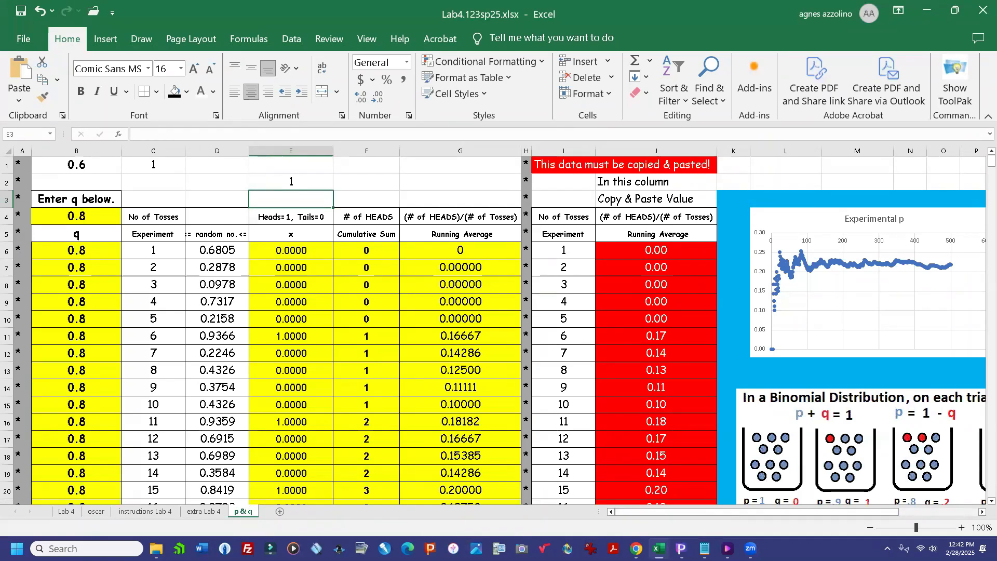
left_click(802, 306)
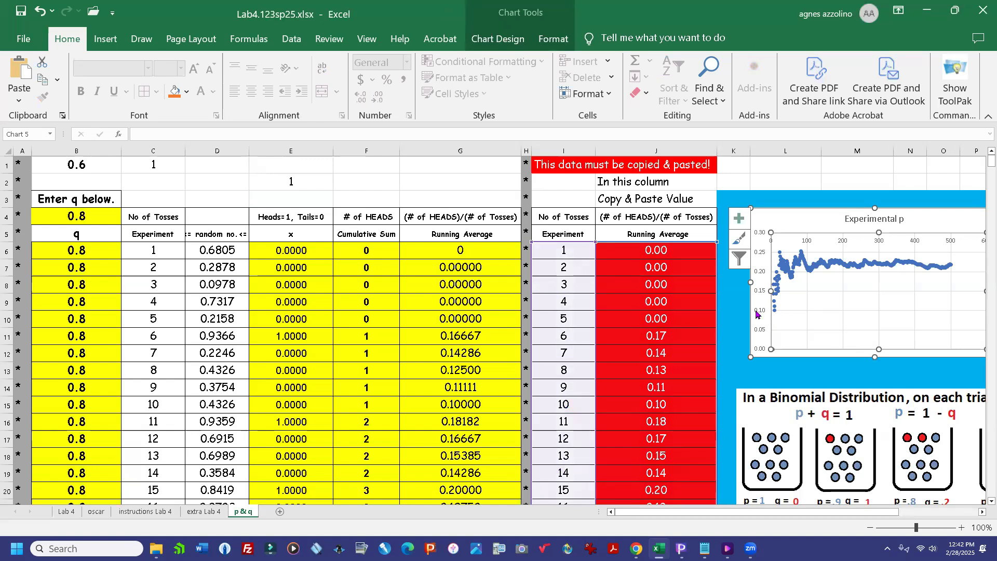
left_click(750, 178)
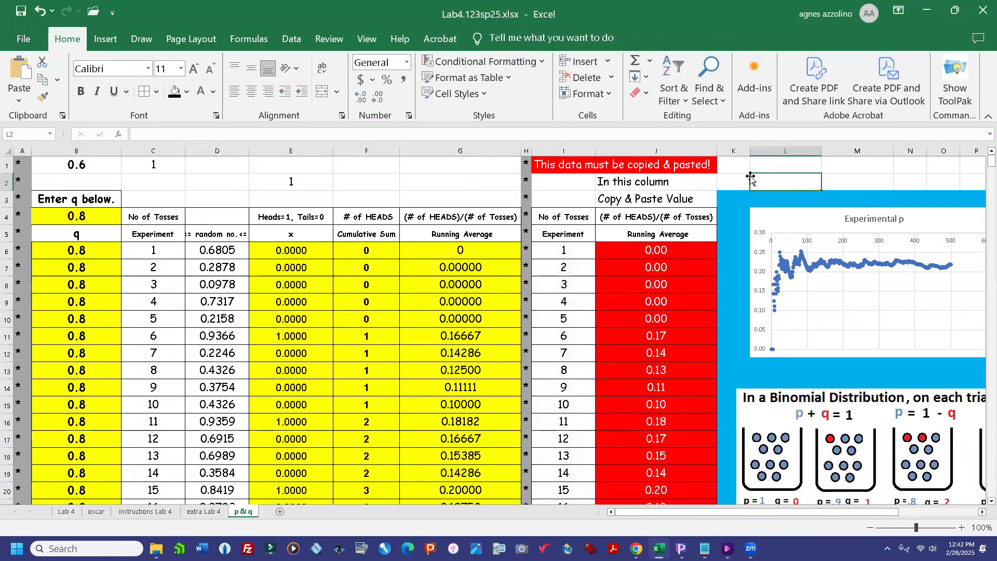
left_click(452, 196)
left_click_drag(716, 512, 780, 519)
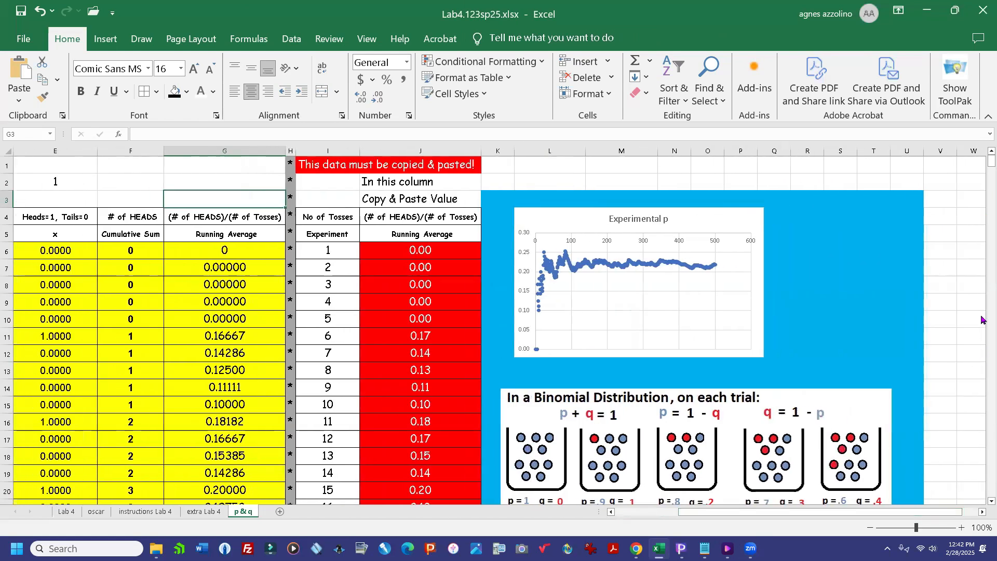
left_click_drag(982, 166, 982, 172)
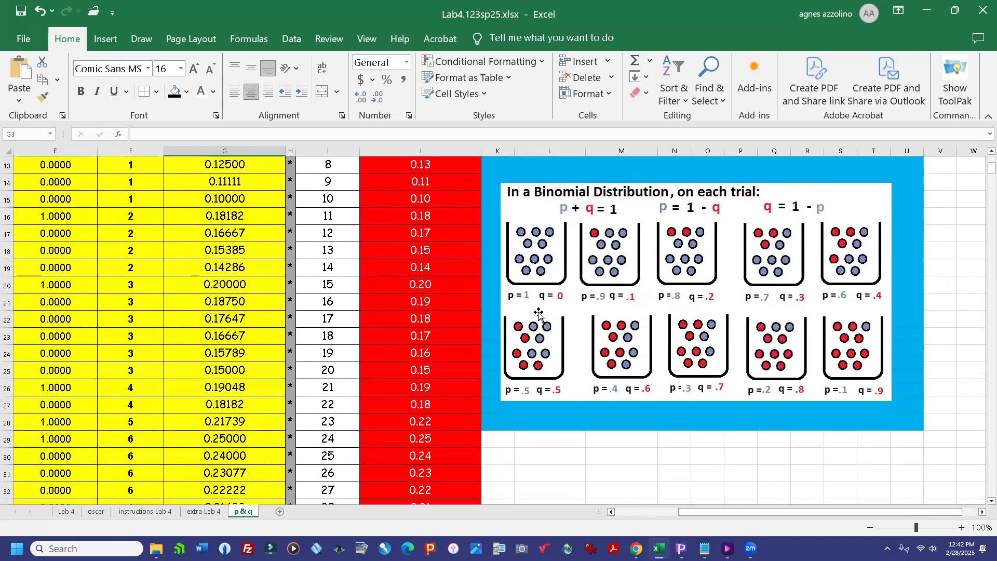
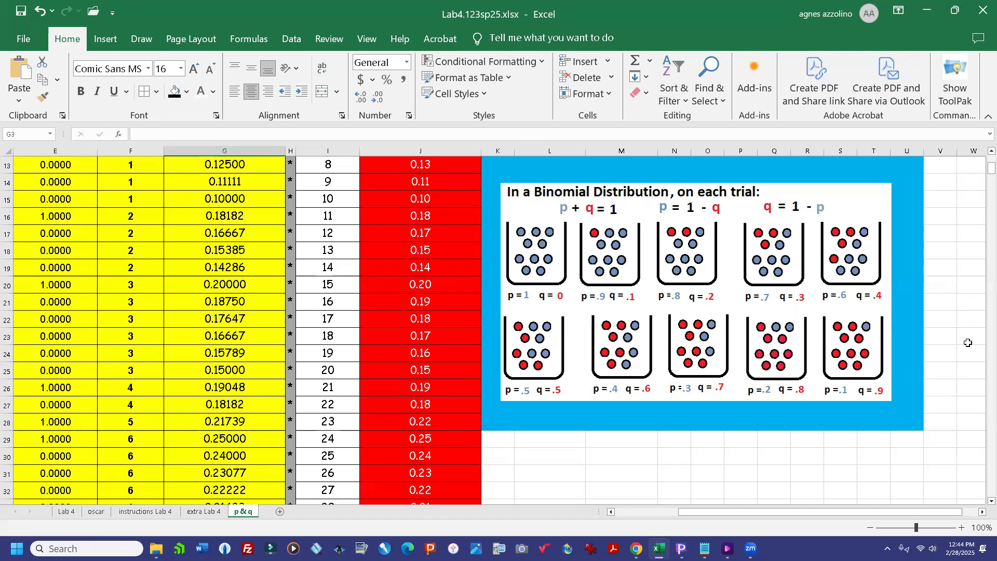
Step: Look through the copied running averages down to about toss 107 and return to the start of the p & q table
scroll(983, 394, "down", 20)
scroll(982, 262, "down", 7)
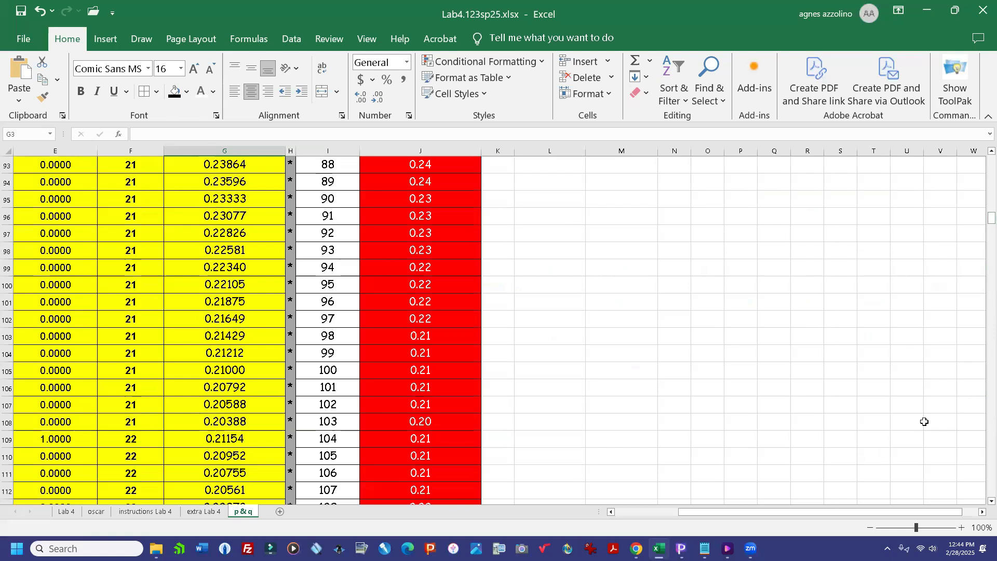
left_click_drag(991, 219, 973, 146)
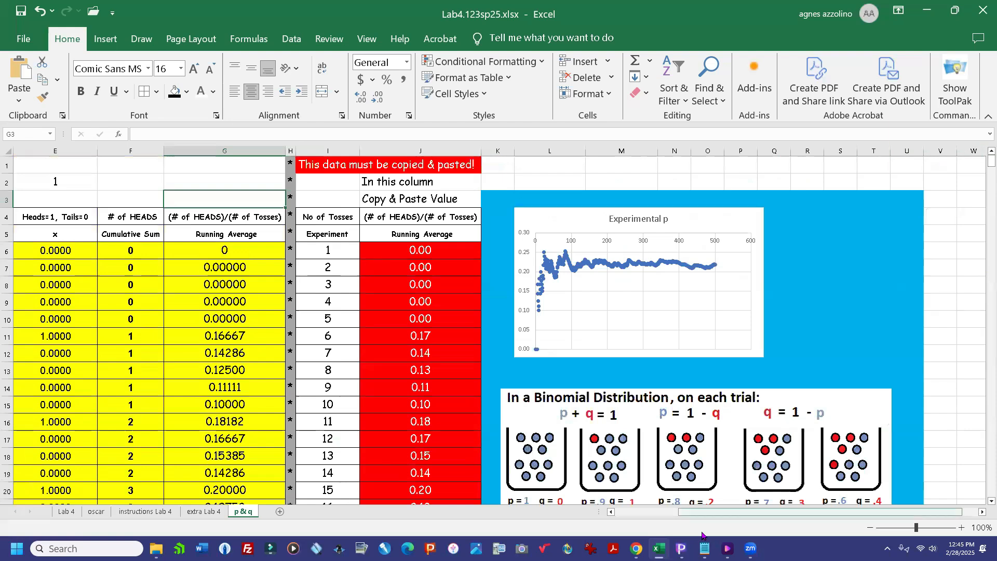
left_click_drag(681, 512, 601, 533)
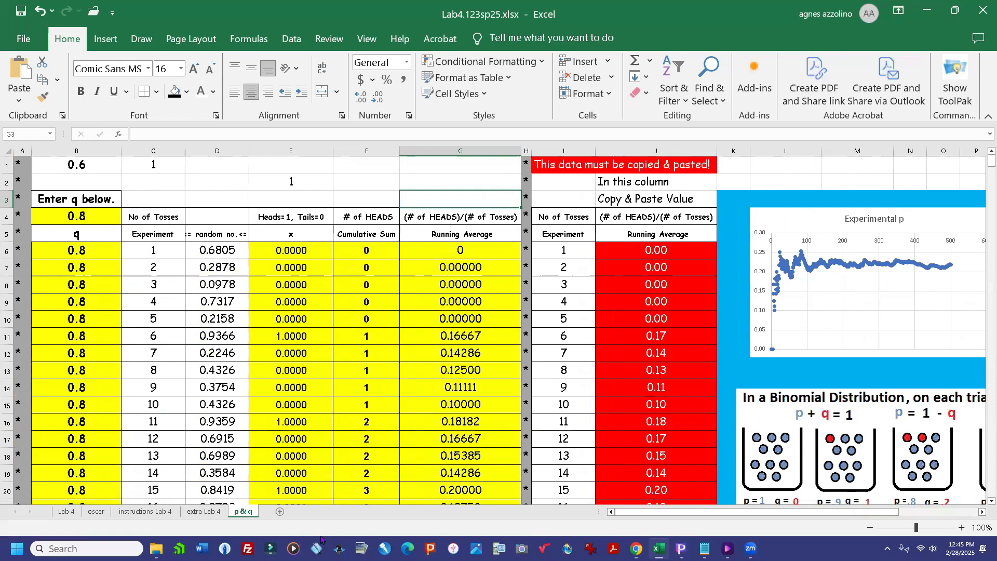
left_click(627, 452)
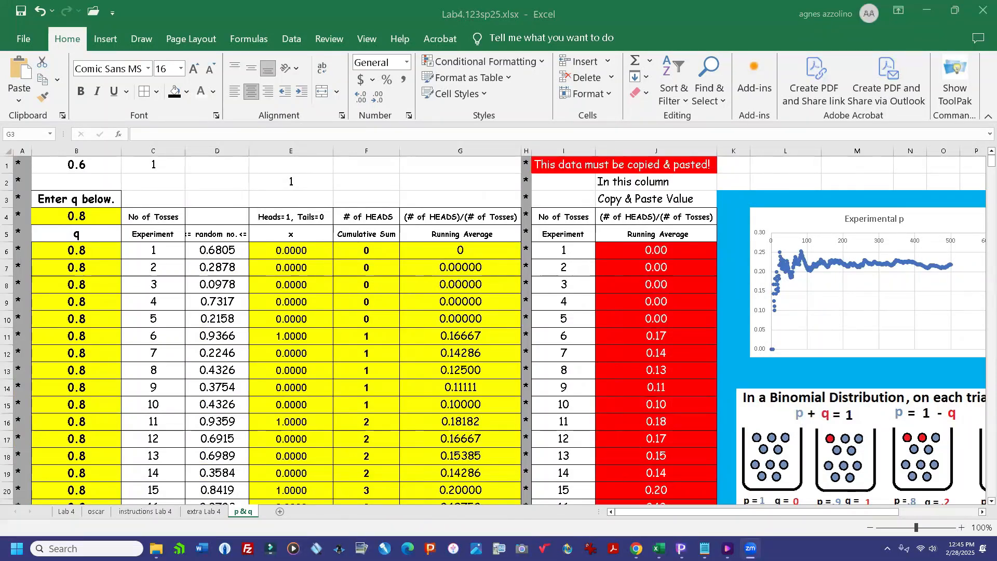
left_click(611, 514)
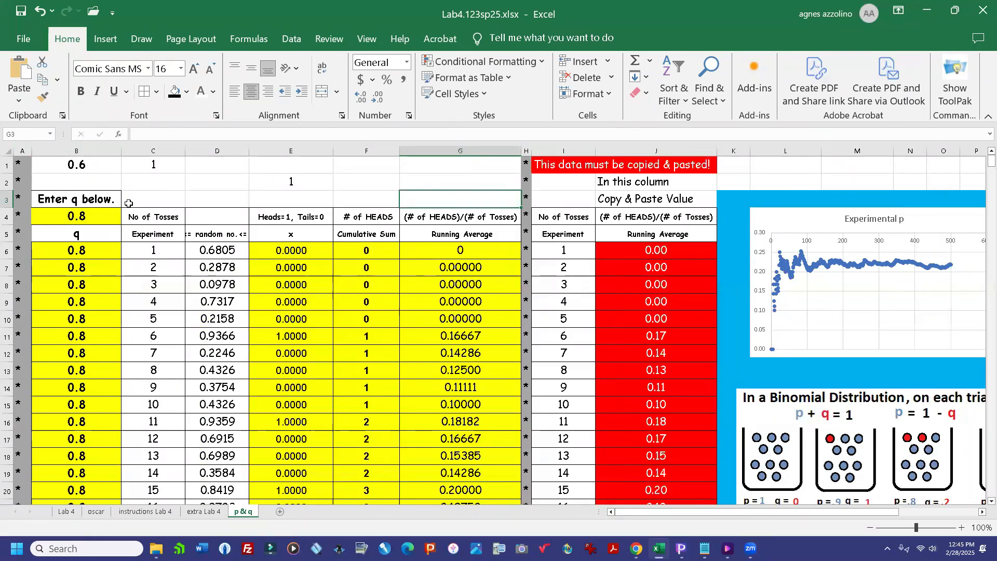
Step: Fill the q heading in cell B5 with yellow and the q entry cell B4 with white
left_click(94, 235)
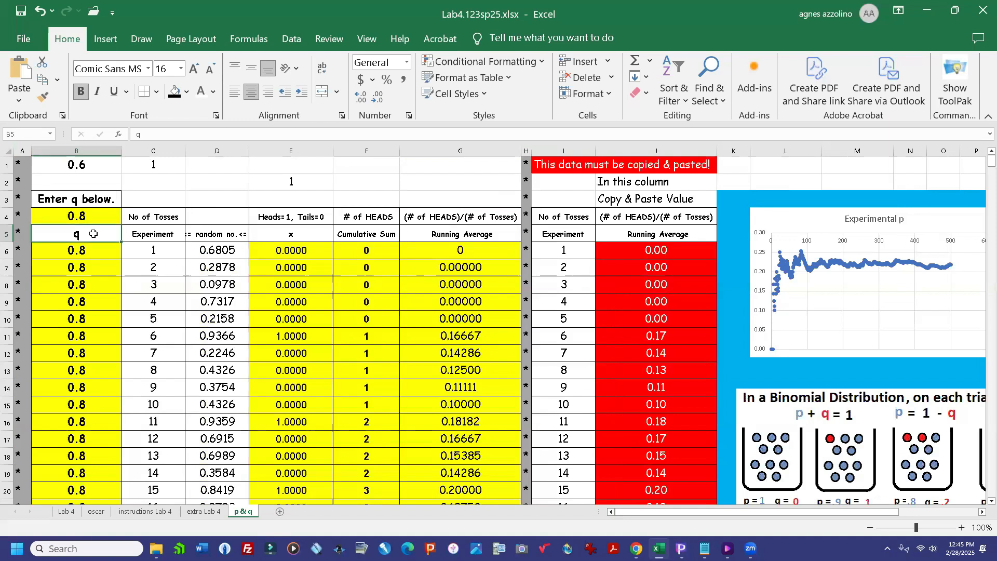
left_click(187, 91)
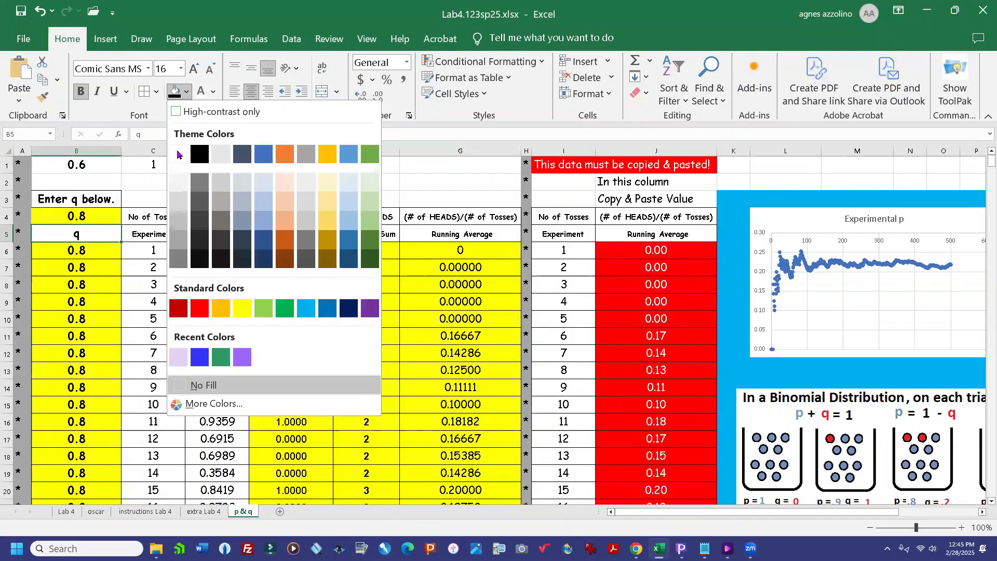
left_click(241, 308)
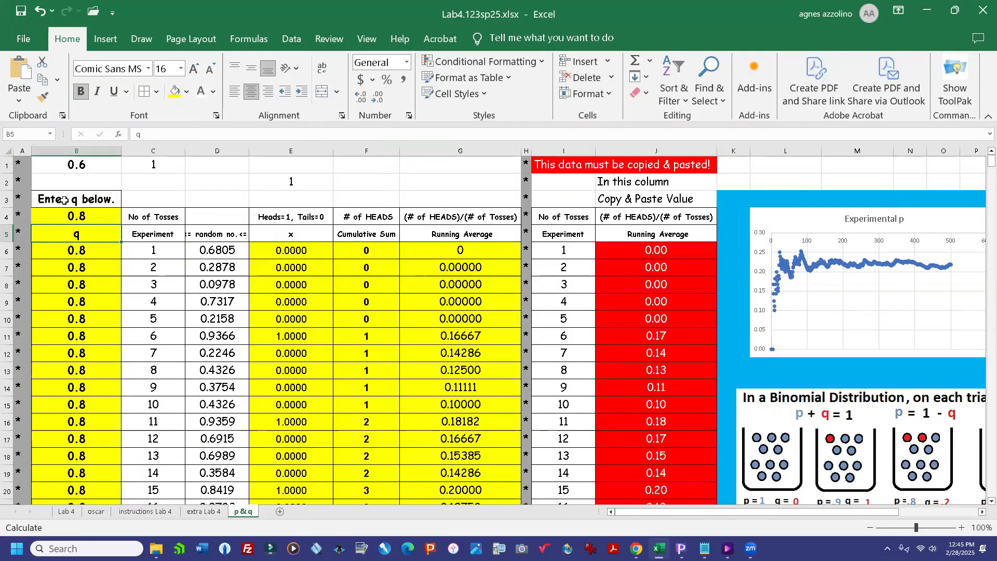
left_click(73, 216)
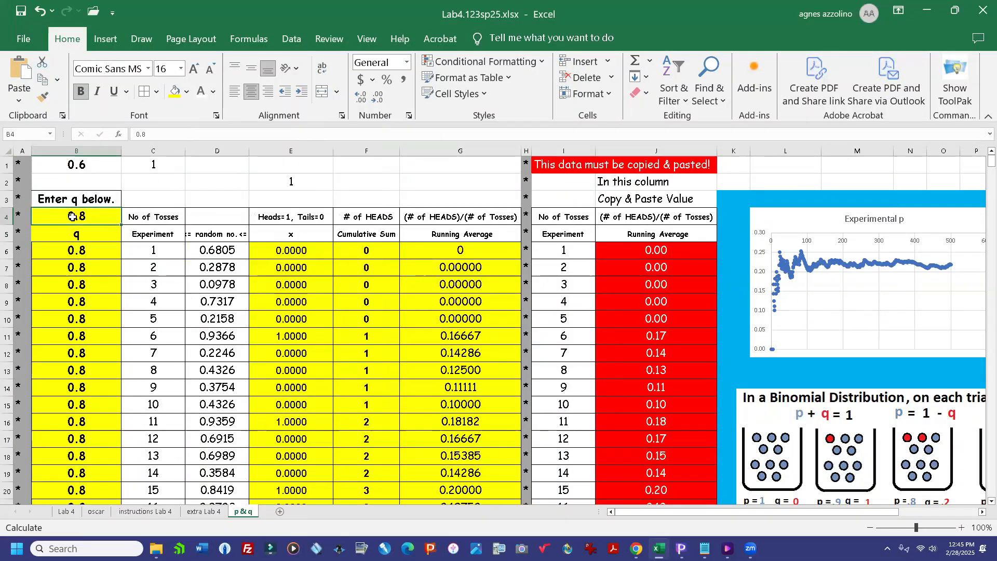
left_click(186, 92)
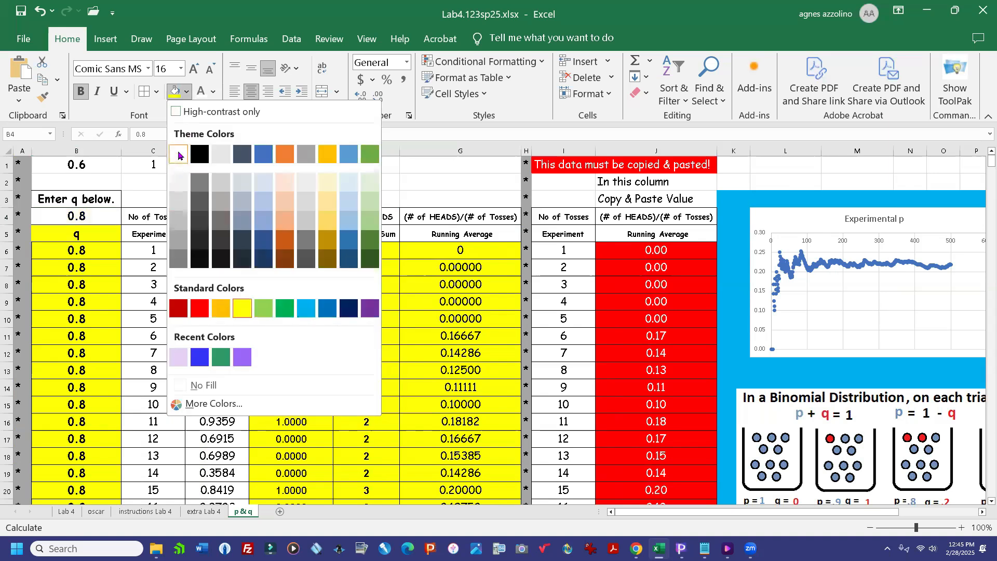
left_click(180, 155)
left_click(151, 184)
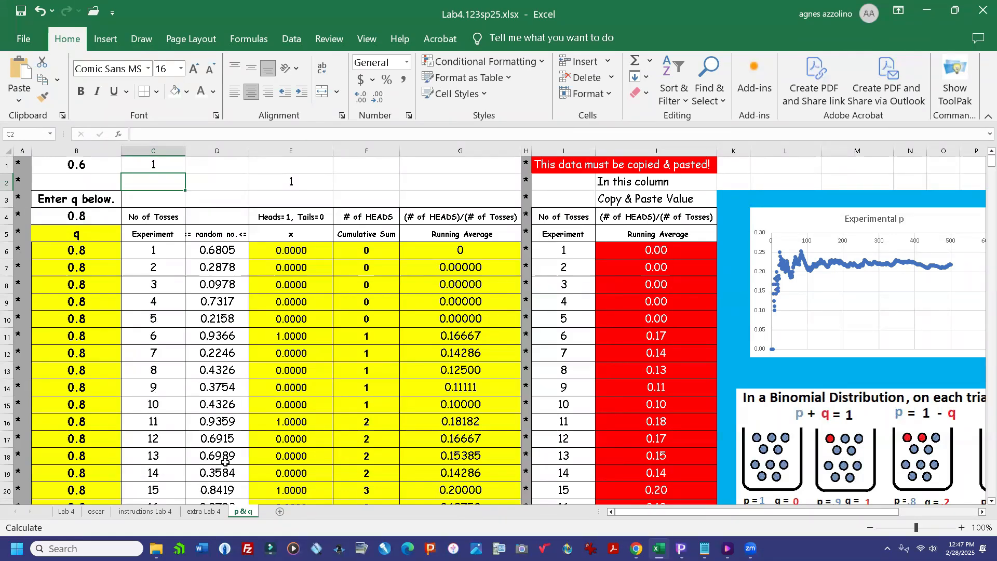
Step: Review the Lab 4 and extra Lab 4 sheets, and return to the p & q sheet
left_click(67, 512)
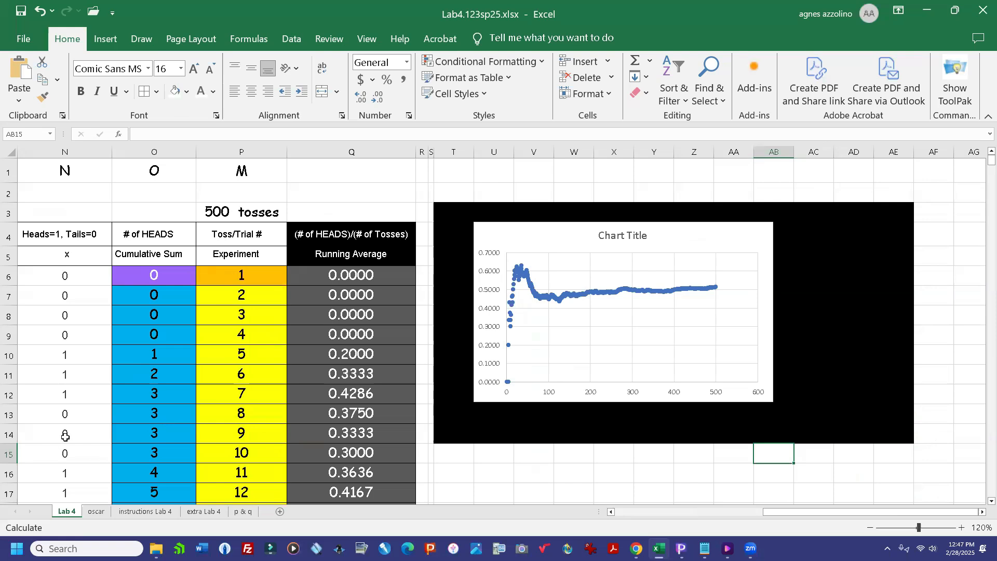
left_click(198, 513)
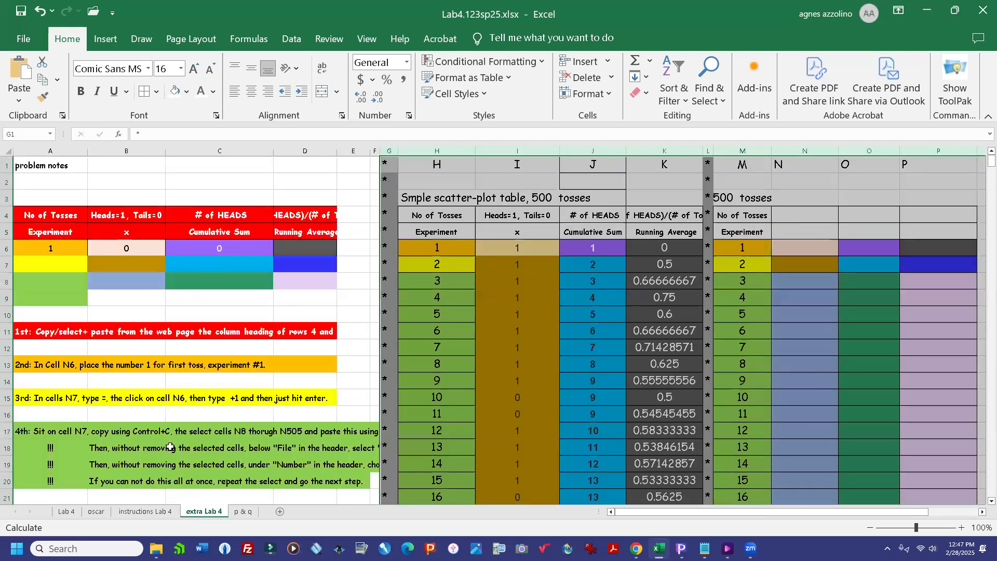
left_click(243, 513)
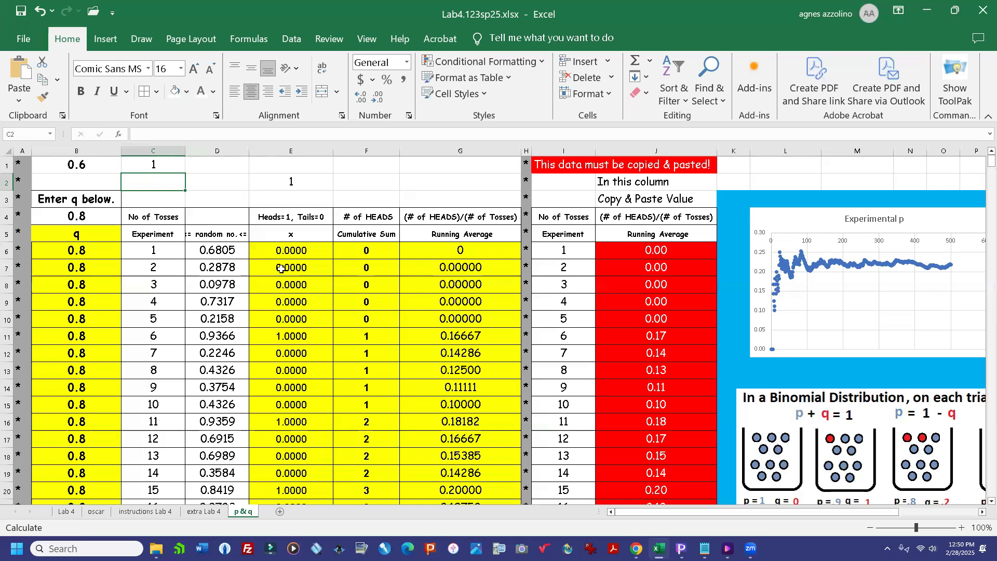
Step: Inspect the formulas behind the heads/tails results in column E, the cumulative sum in column F and the running average in column G
left_click(295, 252)
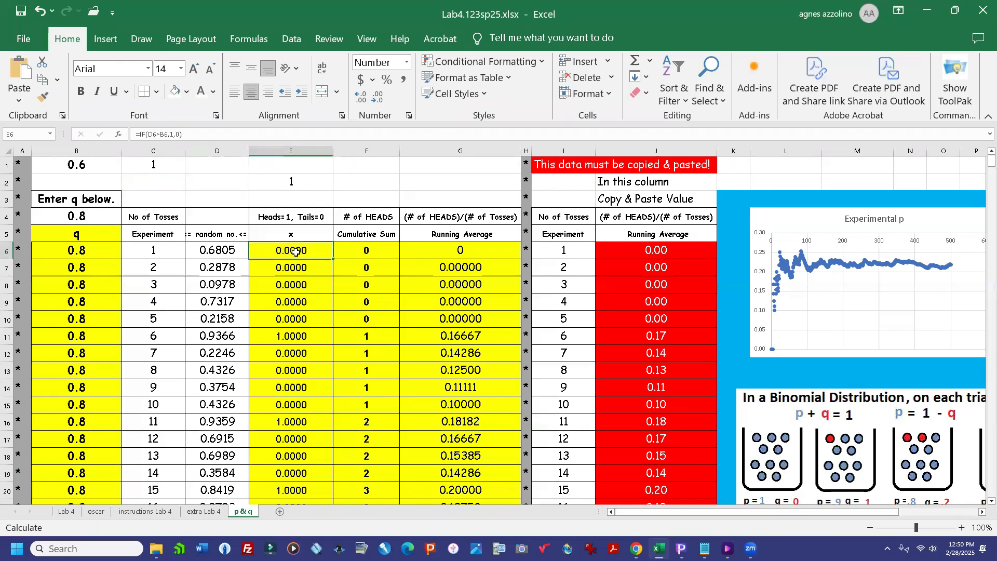
key("Down")
key("Down")
key("Down")
key("Down")
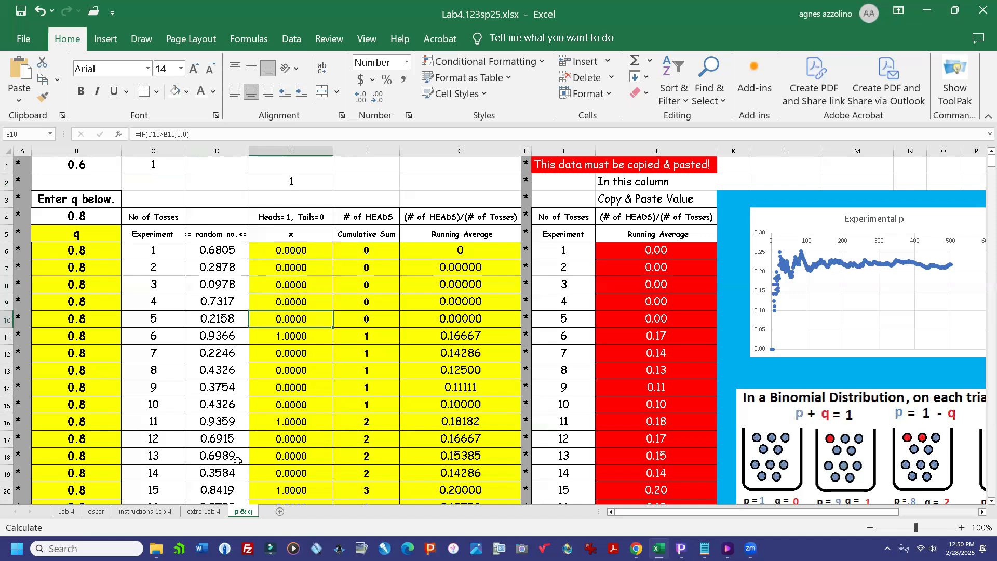
left_click(374, 250)
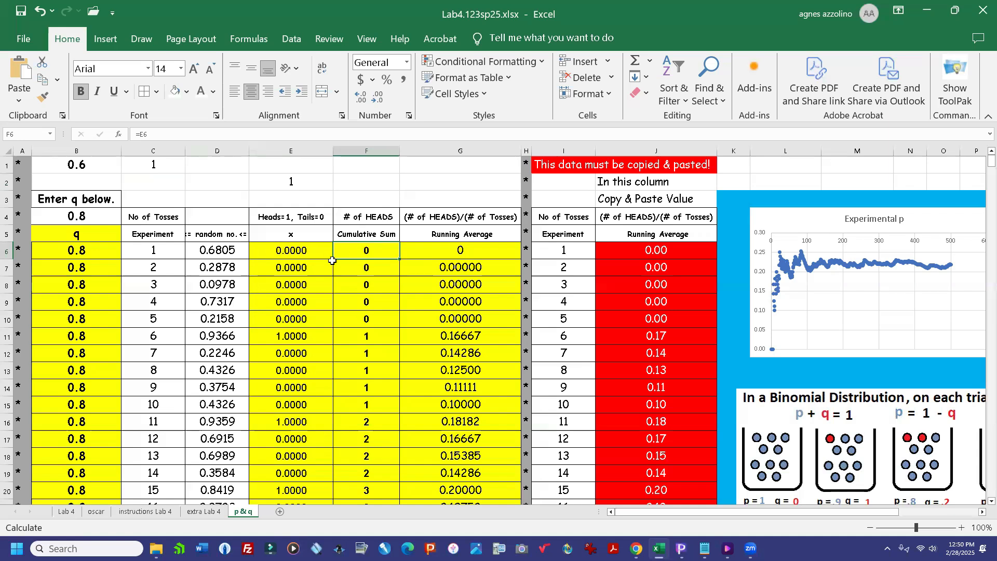
left_click(367, 269)
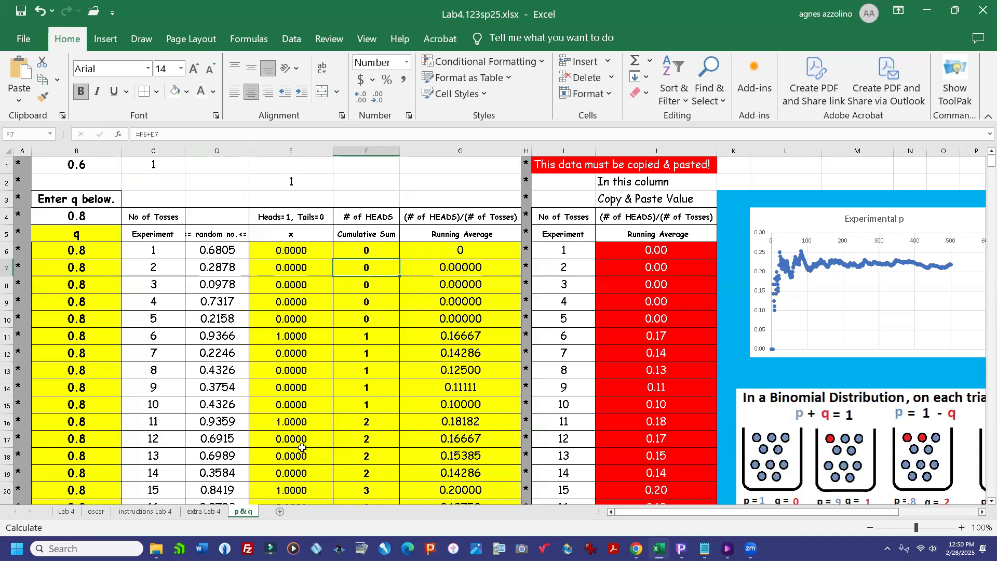
left_click(459, 253)
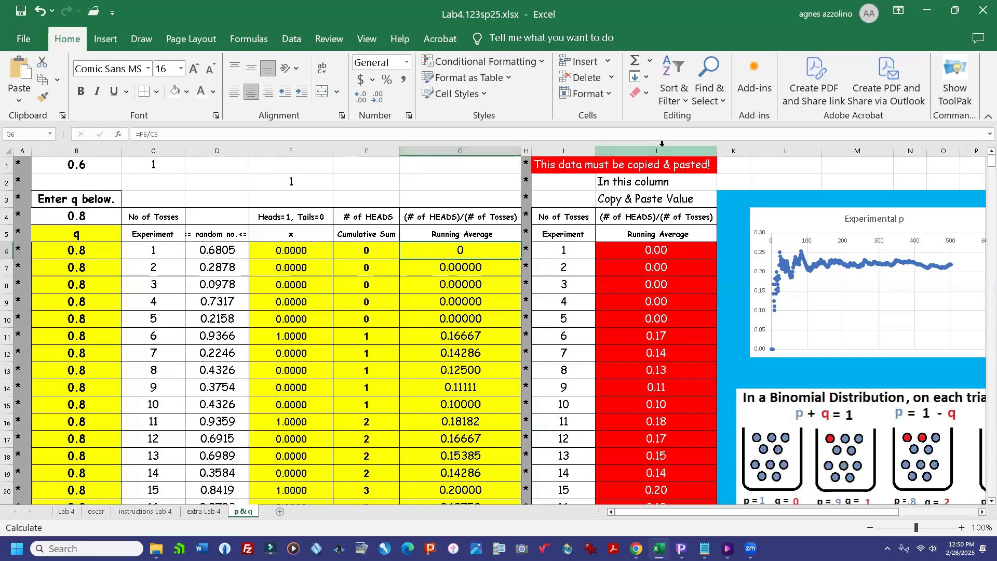
left_click(460, 165)
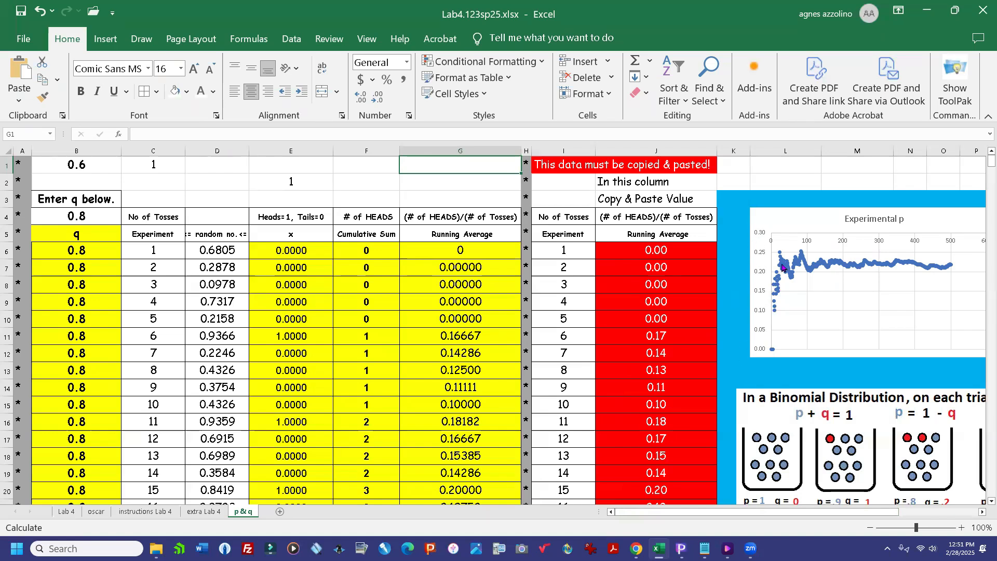
Step: Examine the Experimental p chart for q = 0.8 up close beside its running average columns
left_click(961, 527)
left_click(960, 528)
left_click(960, 528)
left_click(960, 528)
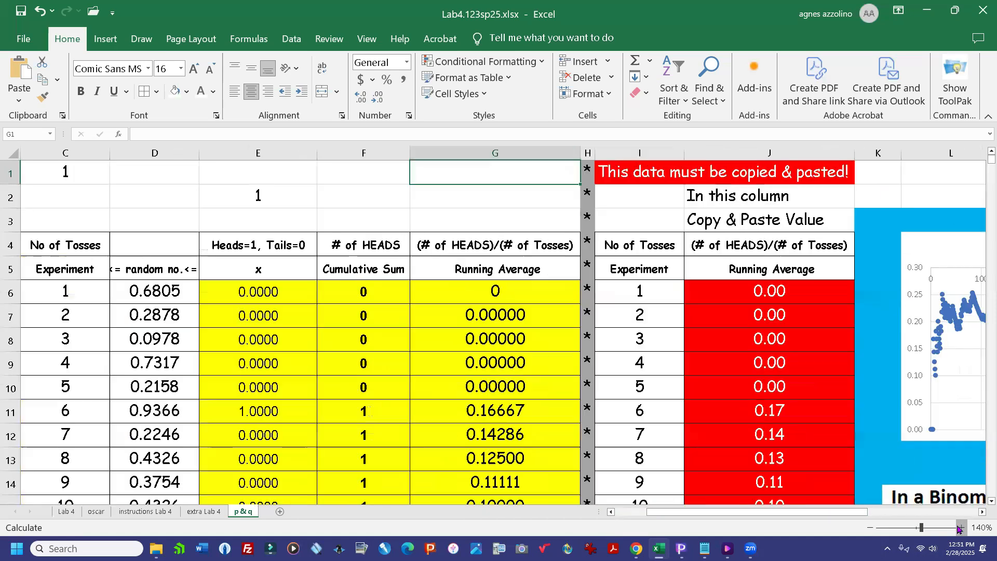
left_click_drag(750, 514, 768, 505)
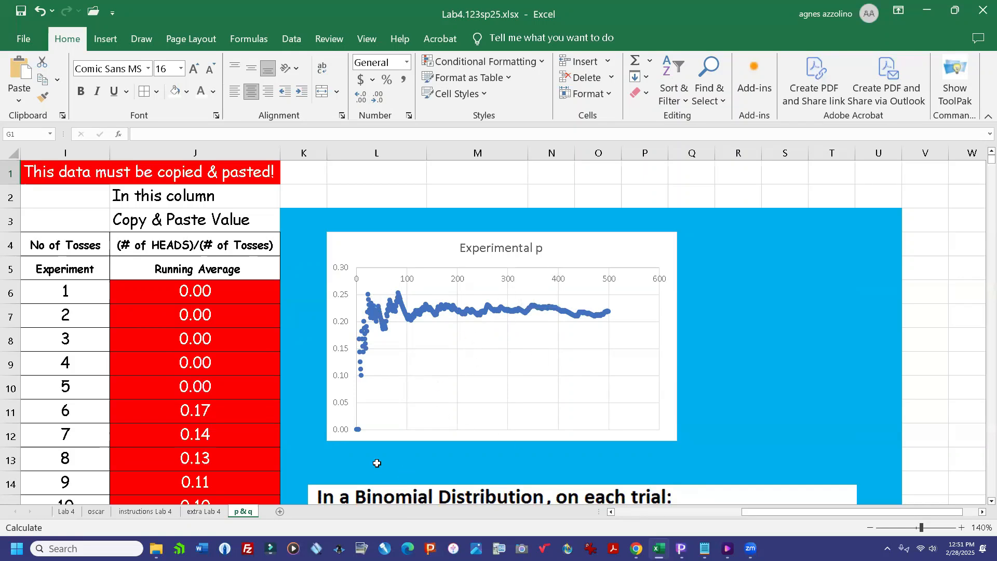
left_click_drag(751, 515, 702, 516)
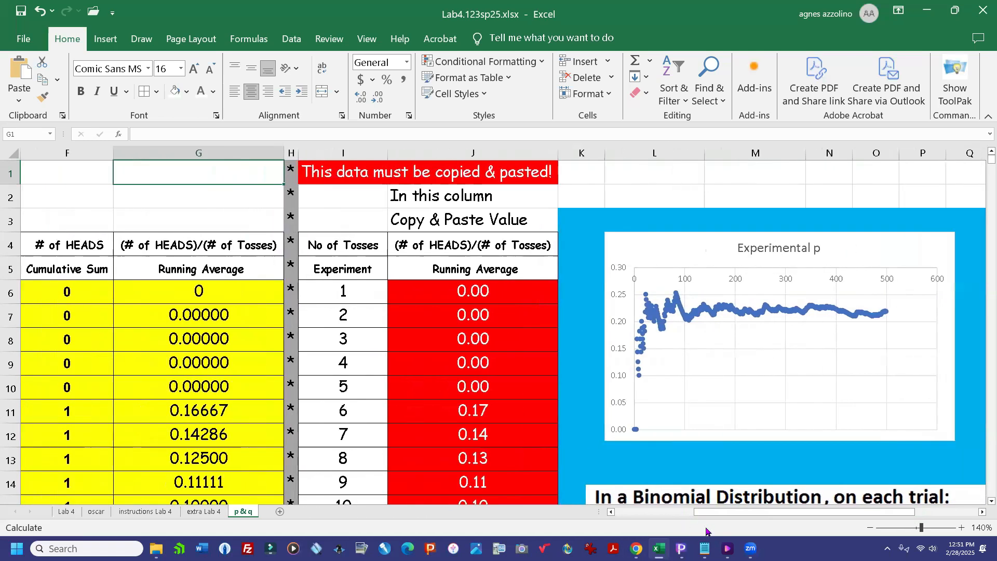
Step: Set q in cell B4 of the p & q sheet to 0.4
left_click(870, 528)
left_click(871, 528)
left_click(870, 528)
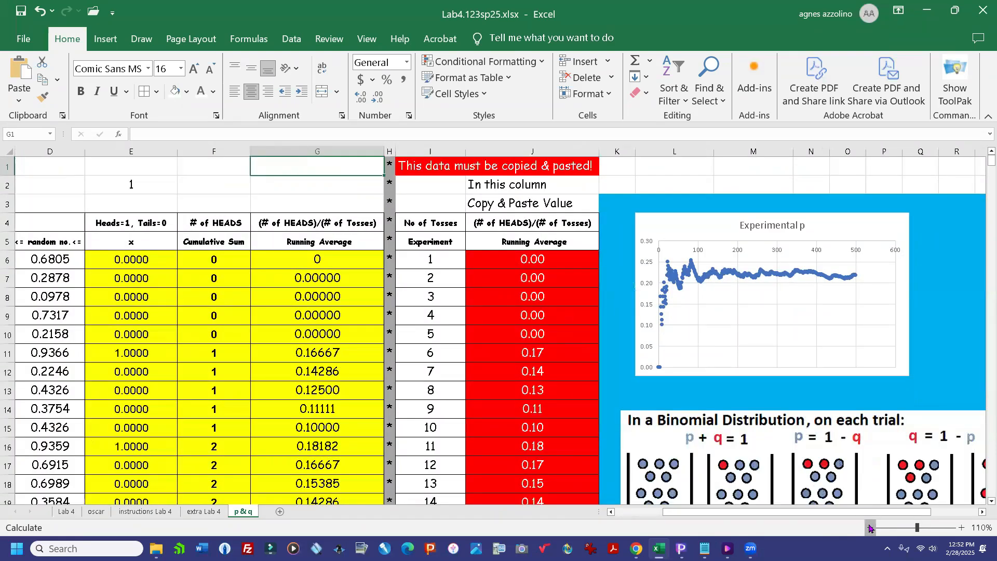
left_click(871, 528)
left_click(871, 528)
left_click(870, 528)
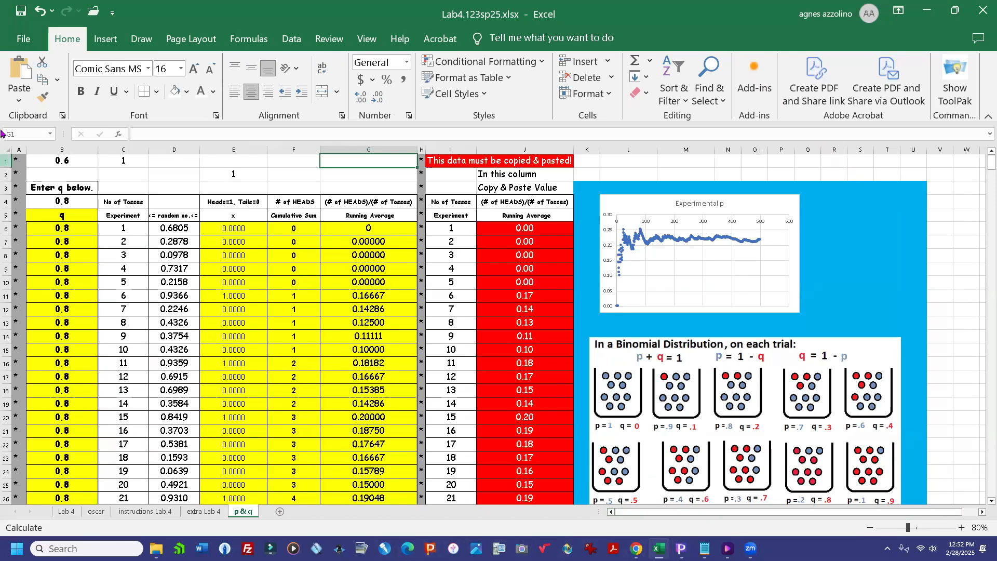
left_click(62, 201)
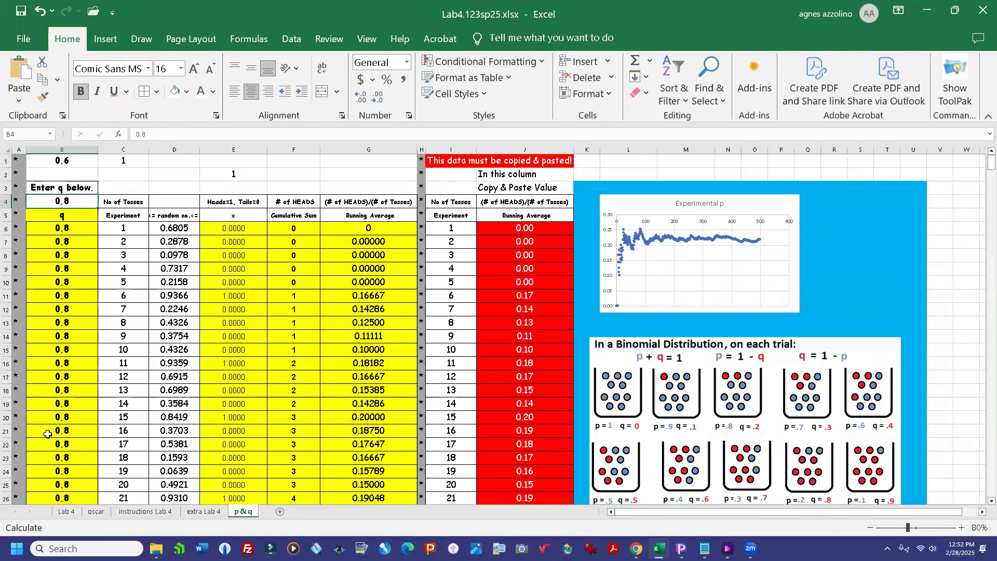
type(".4")
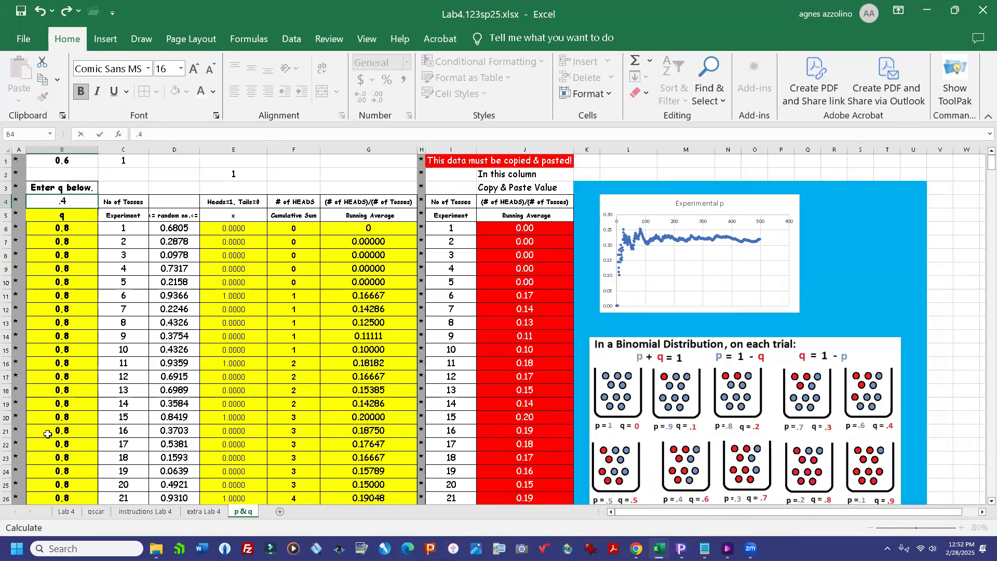
key("Return")
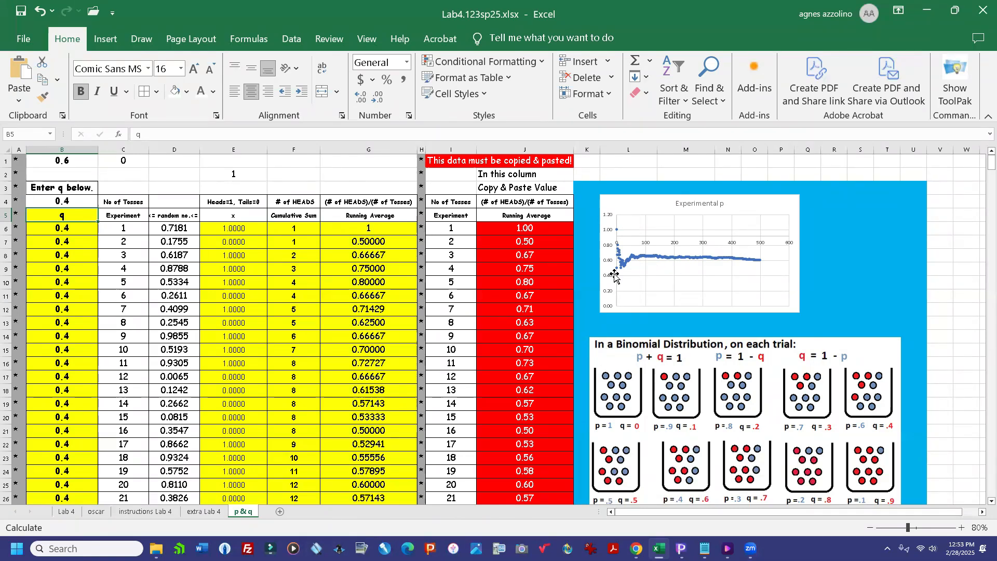
Step: Examine the Experimental p chart for q = 0.4 up close at 120% zoom, together with the binomial distribution diagram below it
left_click(961, 528)
left_click(961, 528)
left_click(962, 527)
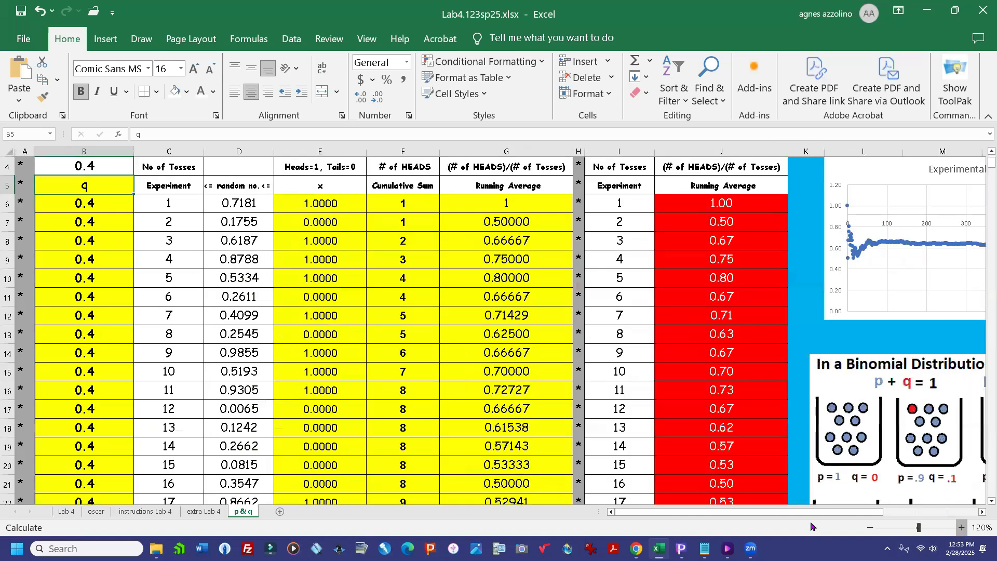
left_click(962, 527)
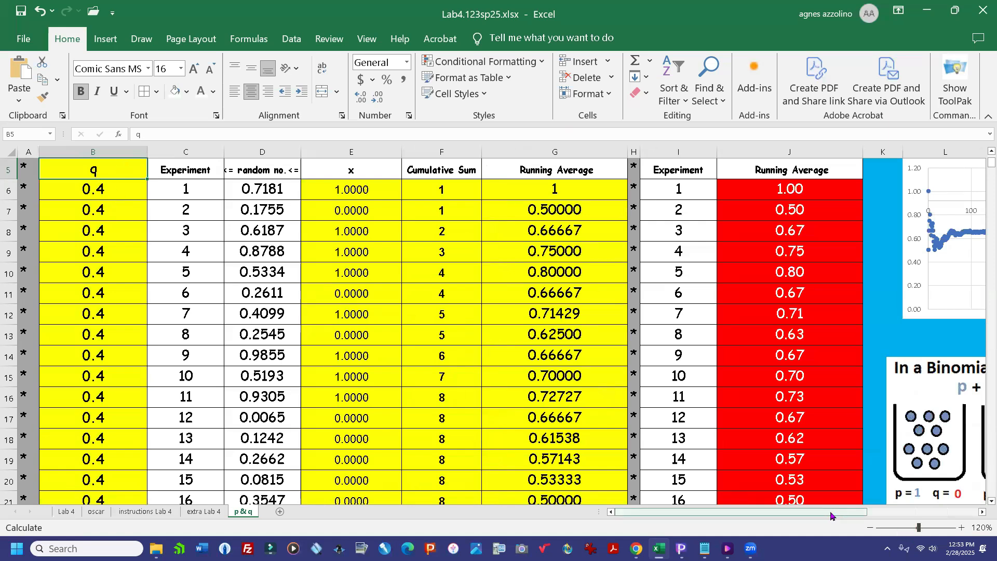
left_click_drag(846, 516, 926, 517)
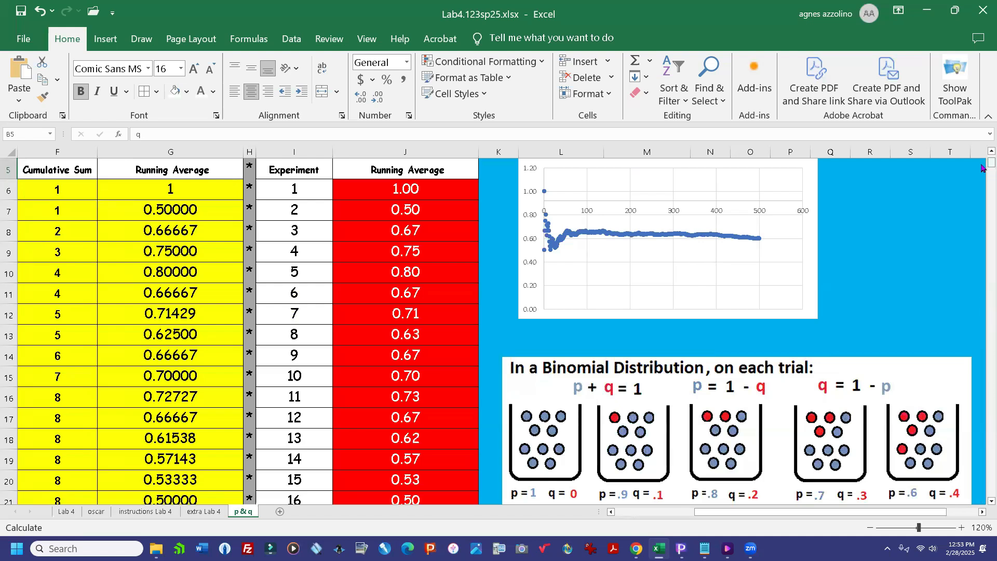
scroll(982, 154, "up", 1)
scroll(981, 155, "up", 1)
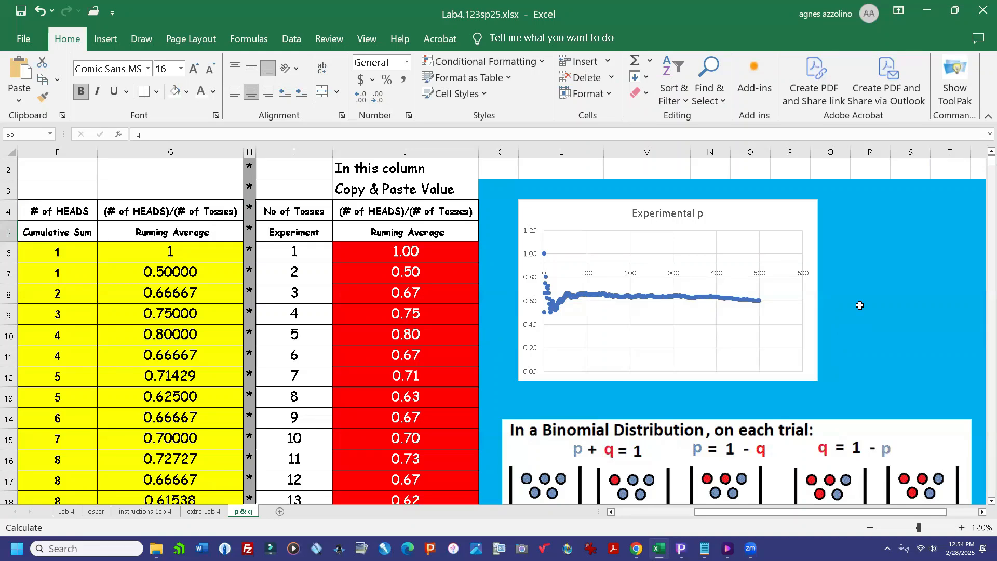
Step: Compare with the 500-toss running average chart on the Lab 4 sheet, and return to the p & q sheet
left_click(66, 511)
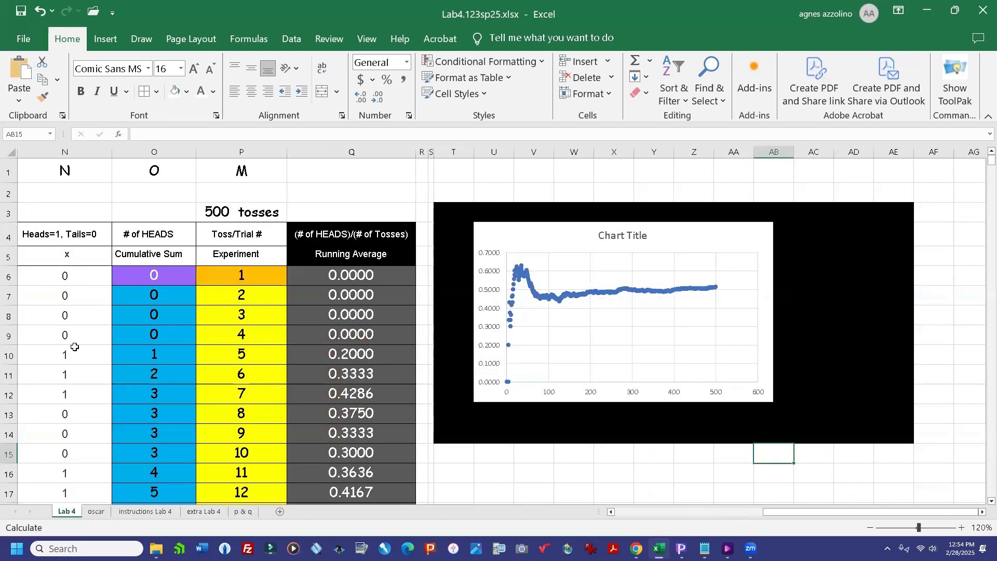
left_click(247, 516)
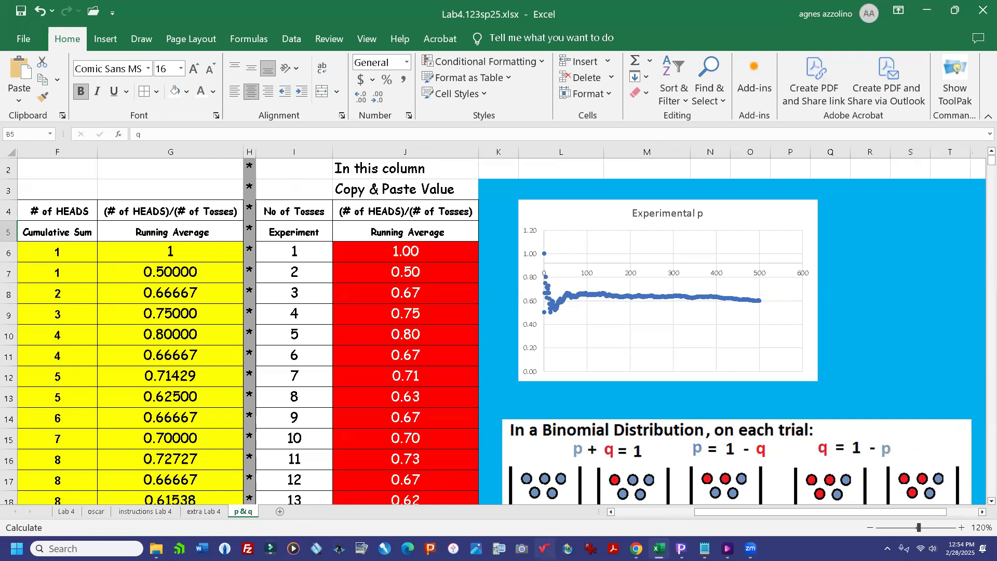
mouse_move(705, 549)
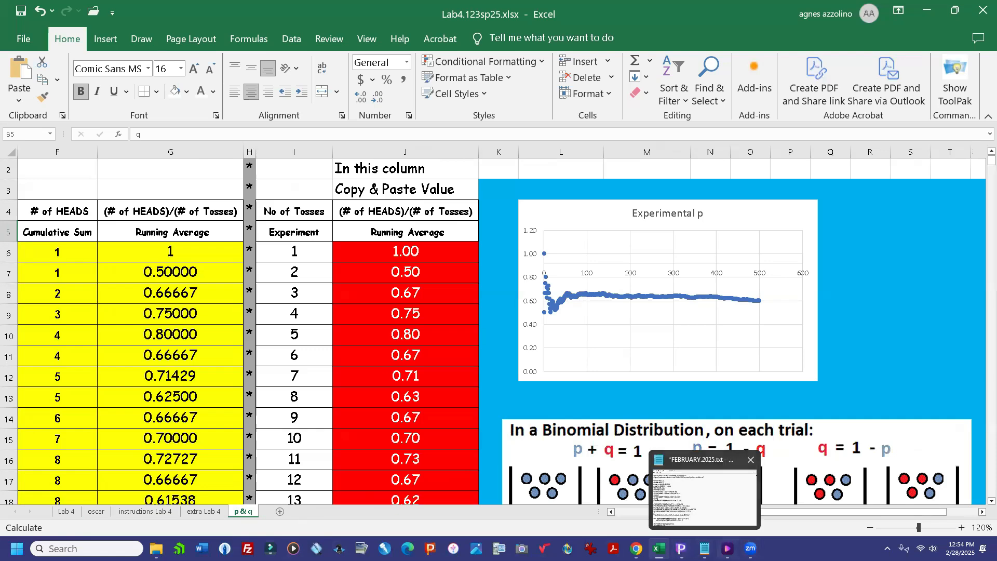